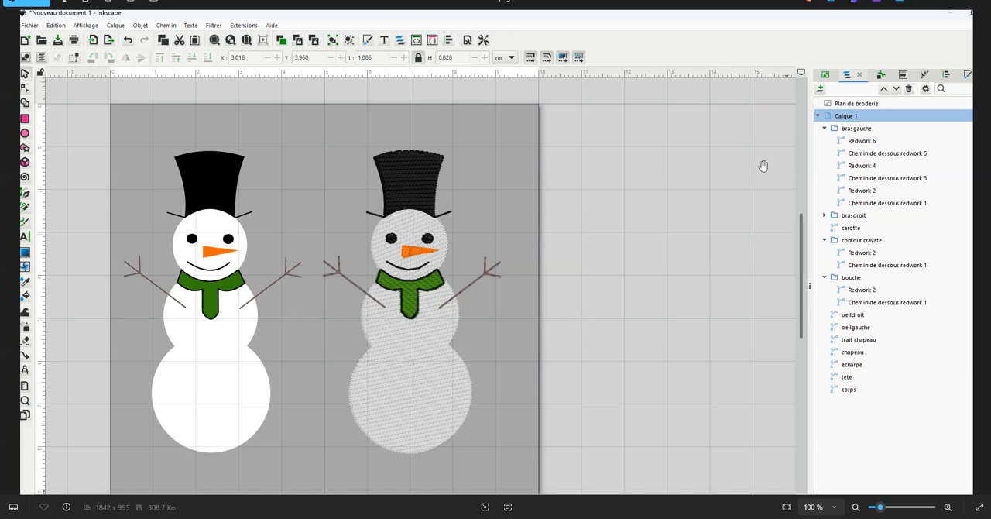
Switch to the empty Inkscape document and draw a circle about 1.6 cm wide, centred horizontally in the page's upper part
mouse_move(624, 518)
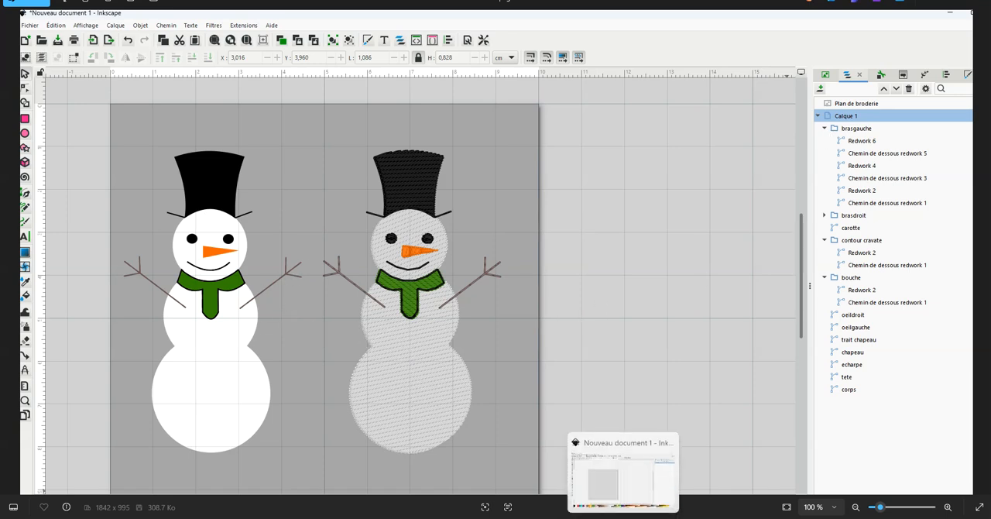
click(623, 476)
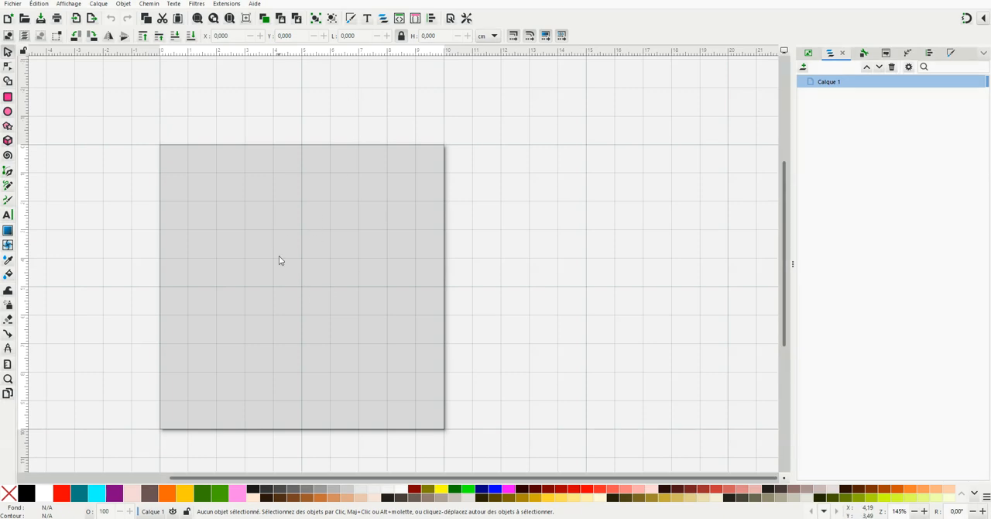
click(8, 114)
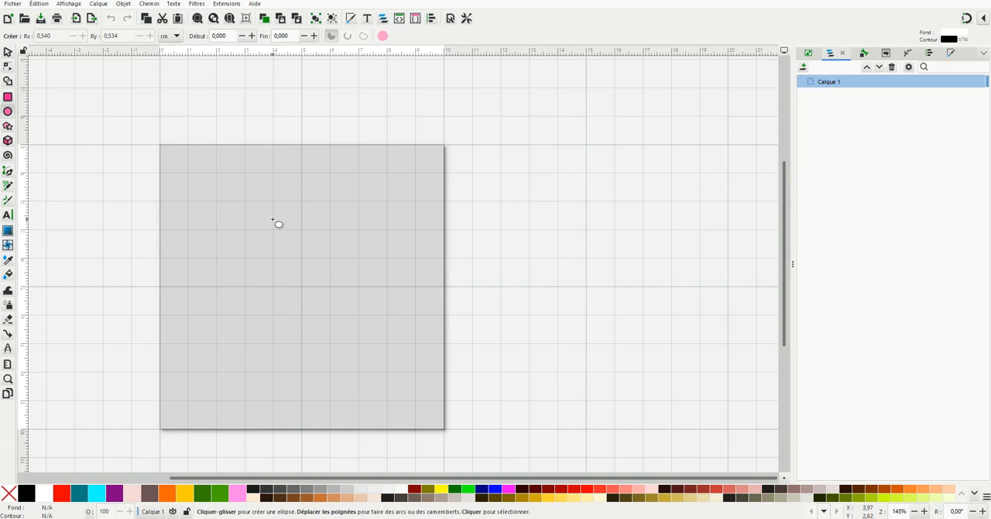
drag(274, 219, 317, 263)
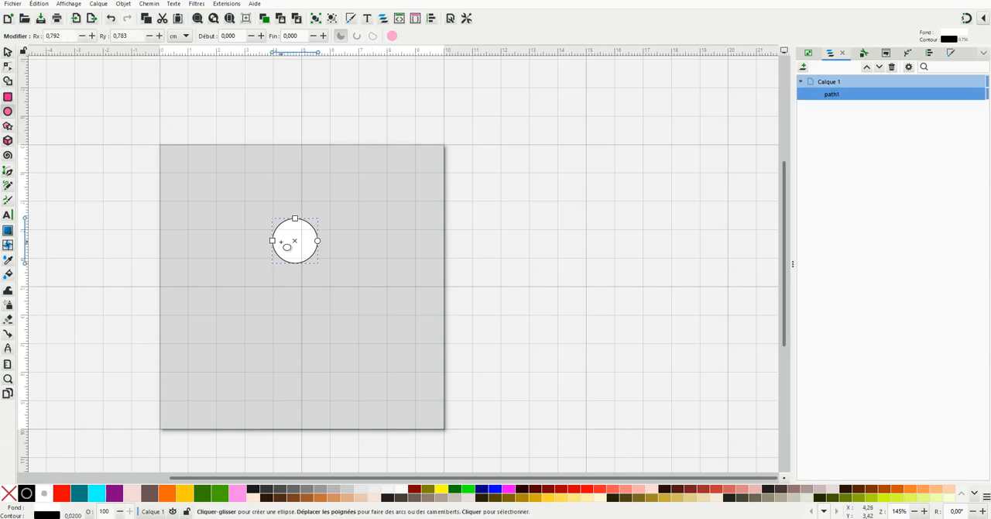
click(8, 52)
scroll(237, 239, up, 1)
drag(323, 247, 330, 232)
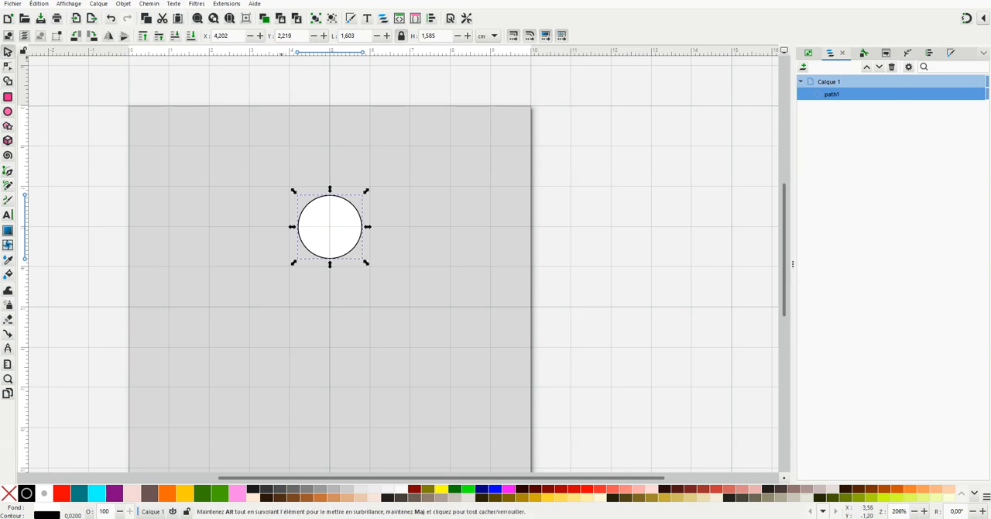
Convert the circle to a path and remove its outline, keeping the white fill
click(148, 6)
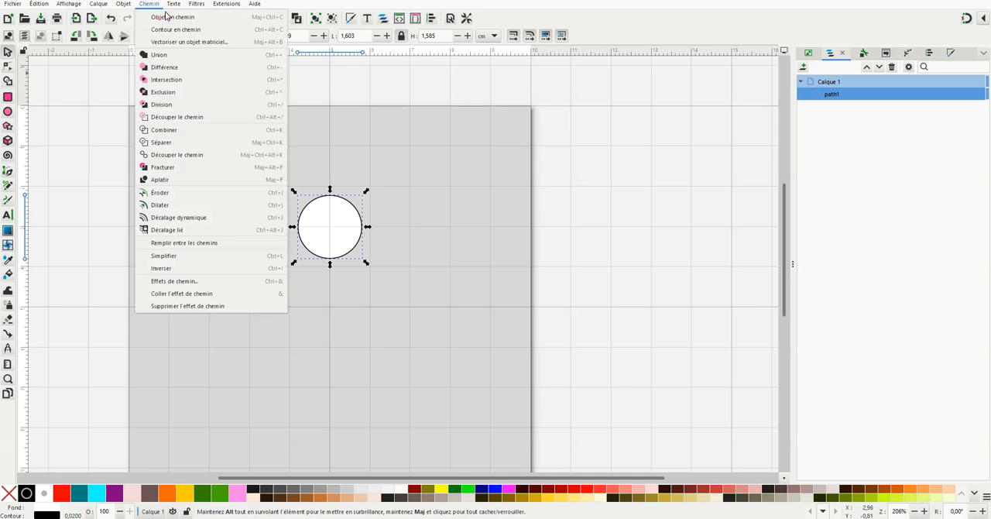
click(163, 19)
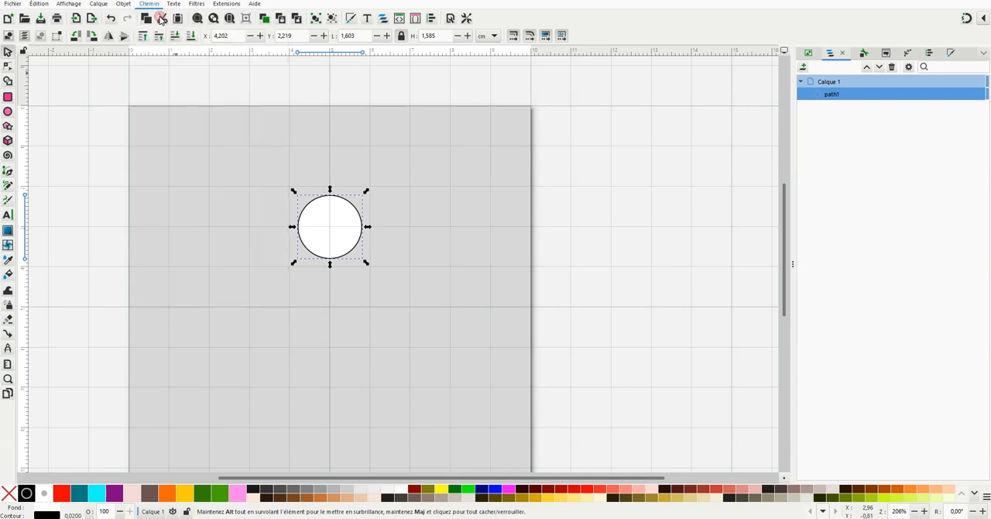
click(379, 206)
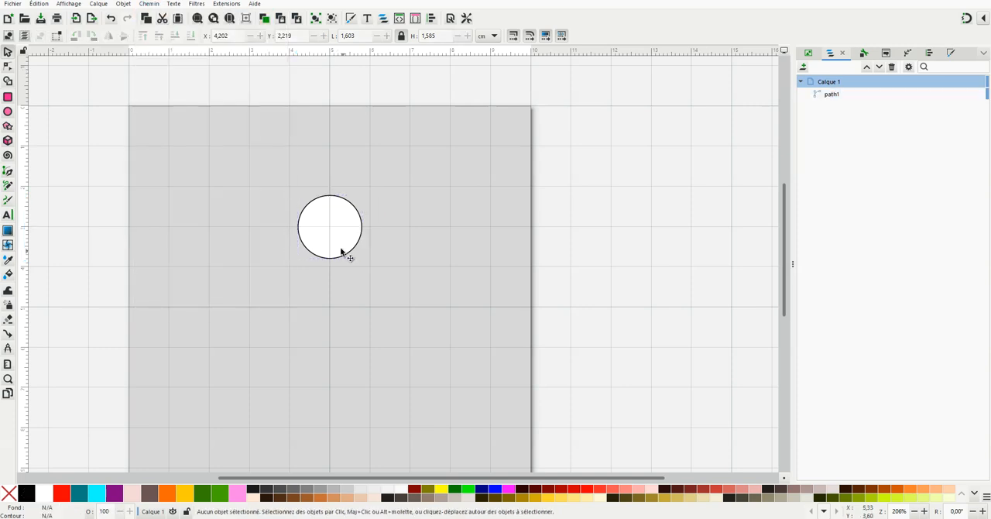
click(338, 201)
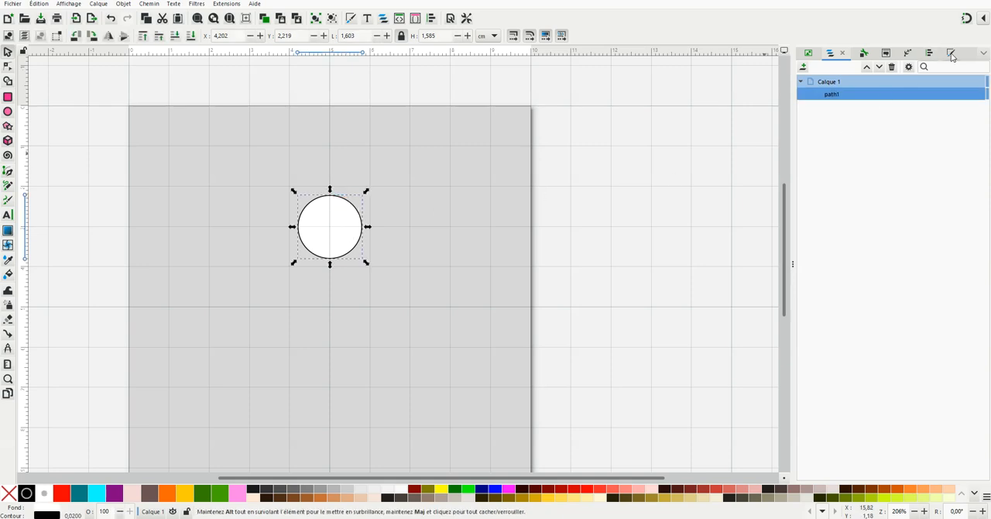
click(951, 53)
click(858, 68)
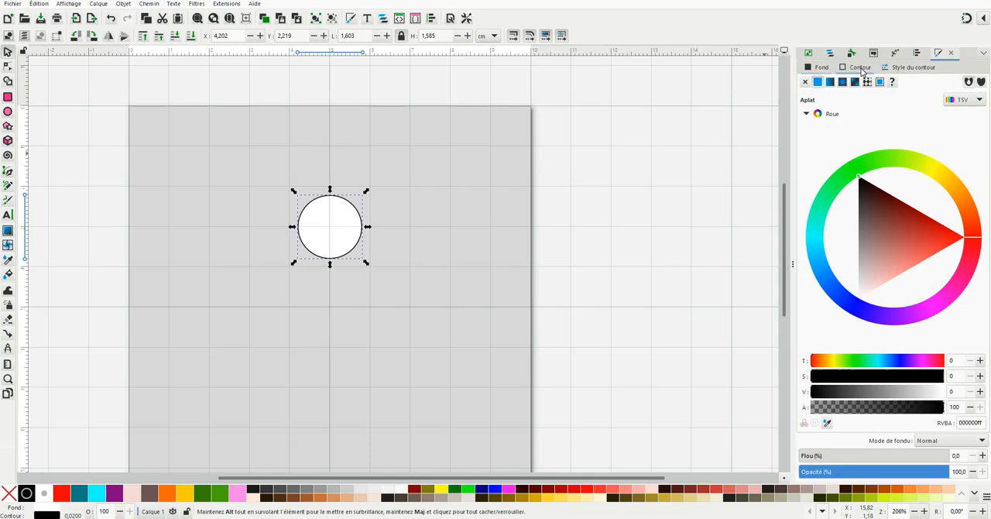
click(806, 82)
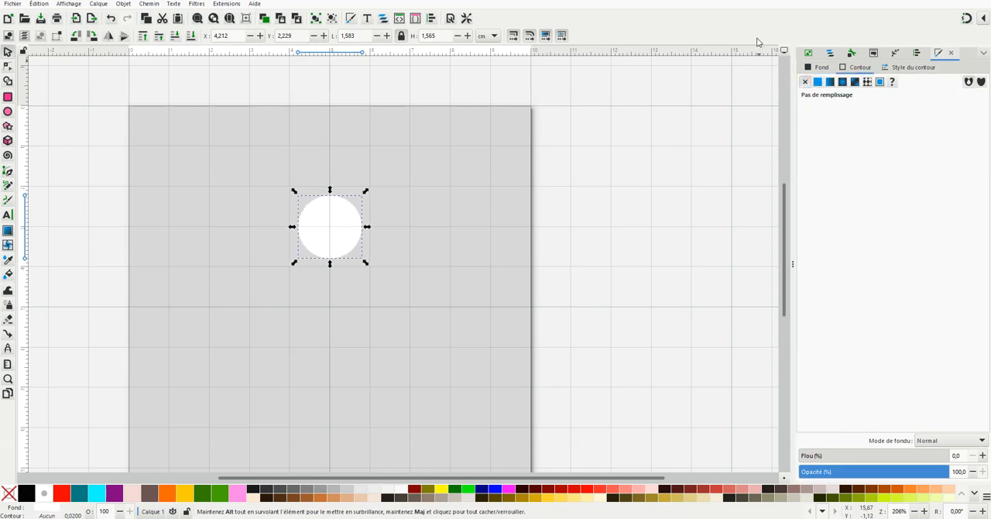
click(731, 44)
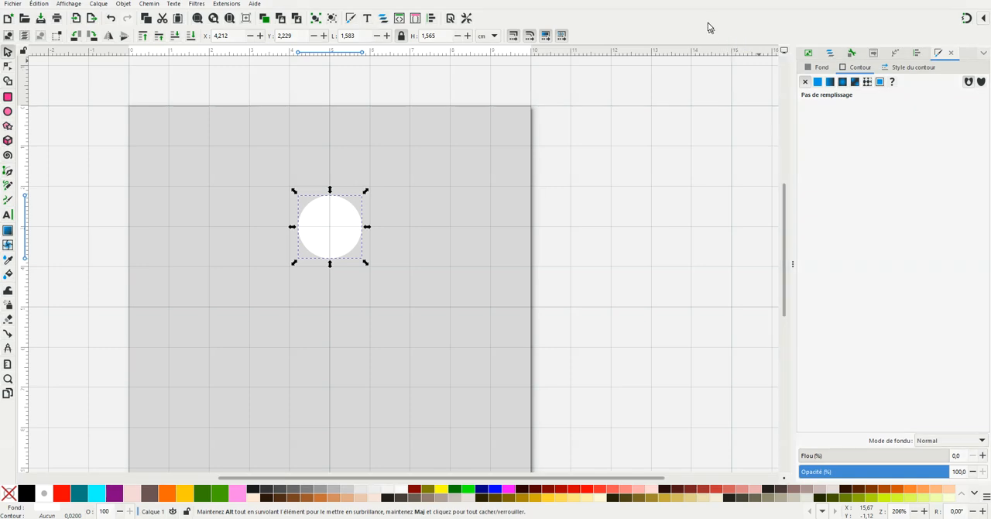
Duplicate the white circle, place the copy below the first one and enlarge it to about 2.1 cm wide, overlapping the head
key(Escape)
click(331, 239)
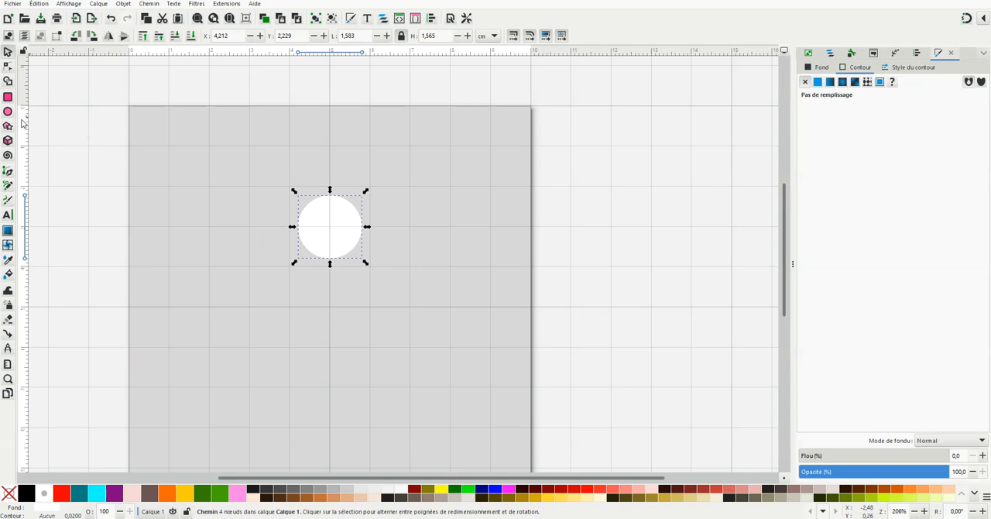
right_click(320, 241)
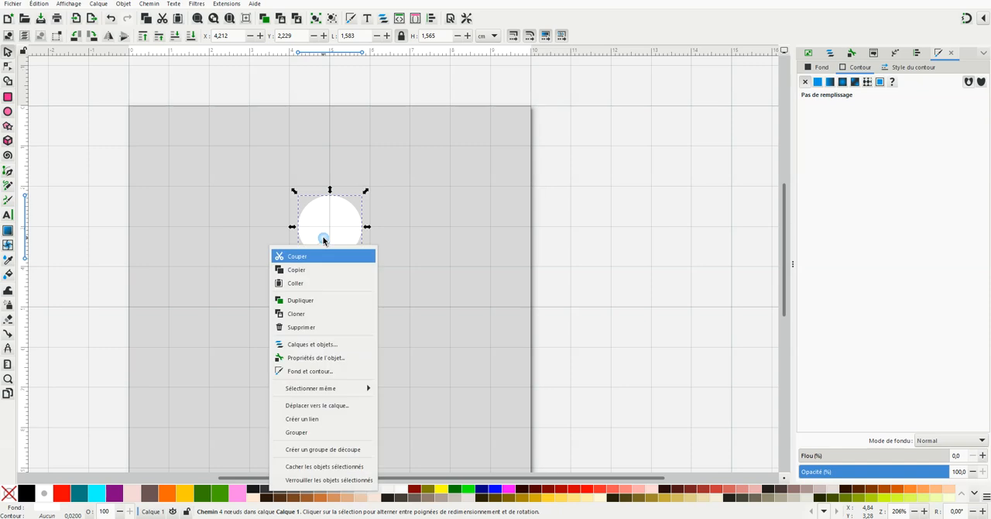
click(315, 302)
drag(326, 232, 329, 308)
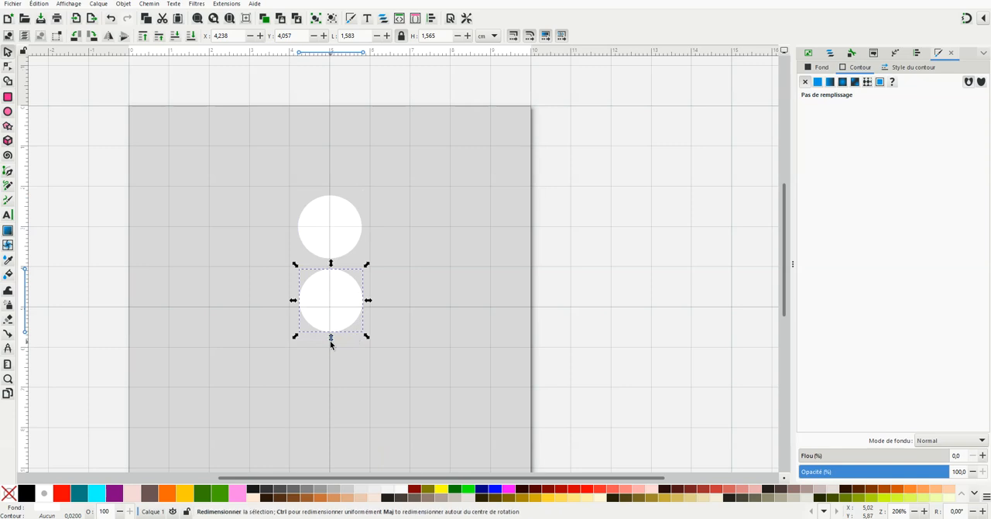
mouse_move(368, 338)
mouse_down()
mouse_move(377, 350)
mouse_move(352, 328)
mouse_up()
click(418, 305)
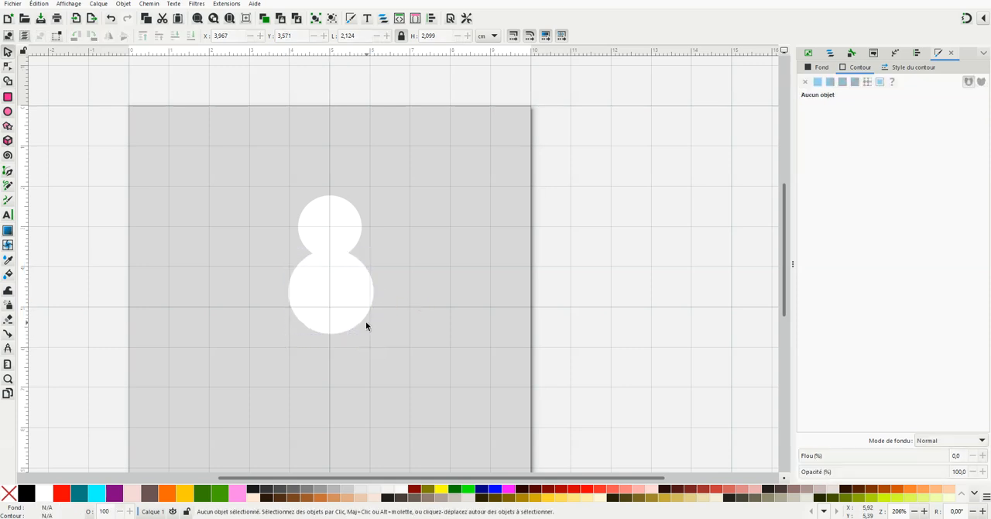
Reduce the middle circle to about 1.9 cm wide, centred beneath the head and still overlapping it
click(338, 324)
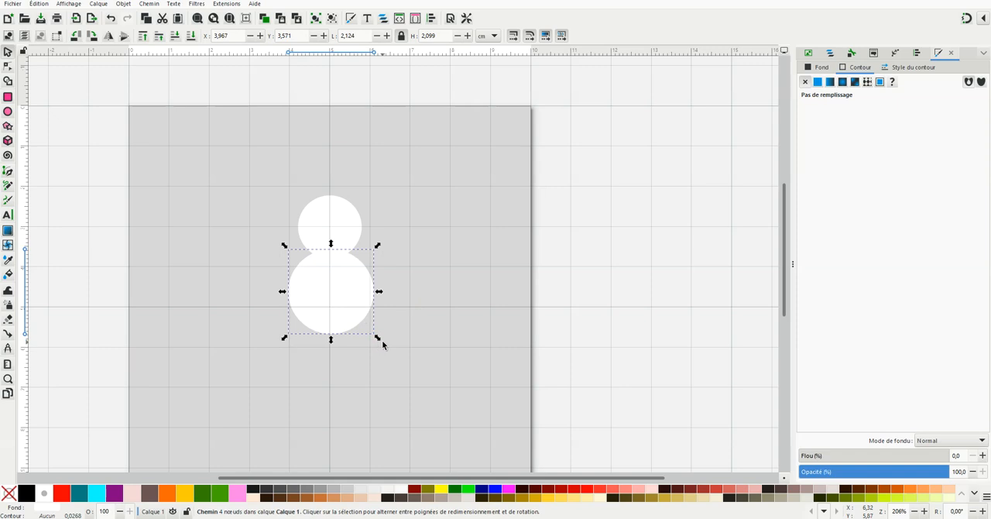
drag(379, 339, 342, 316)
click(423, 288)
Duplicate the middle circle and place the copy beneath it as the snowman's base, overlapping it and about 2.3 cm wide
click(331, 294)
right_click(332, 300)
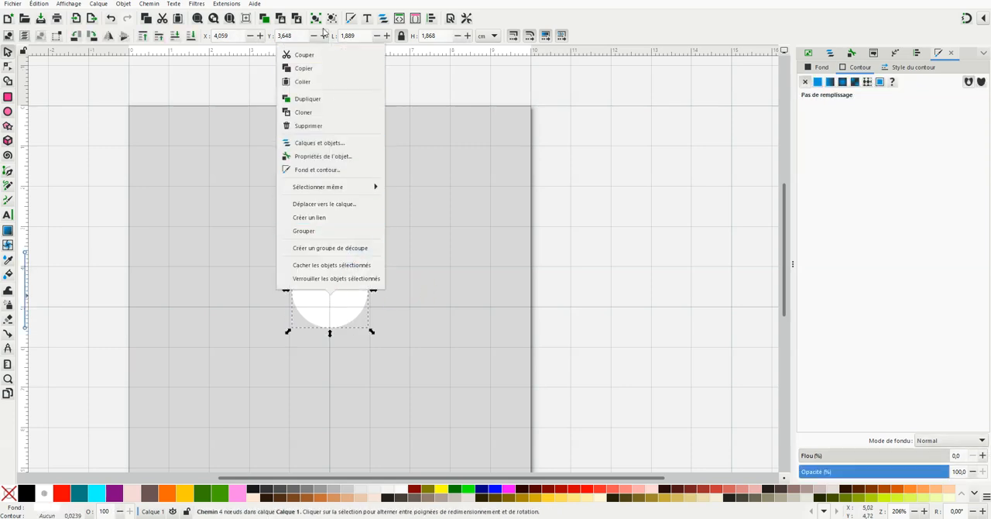
click(324, 100)
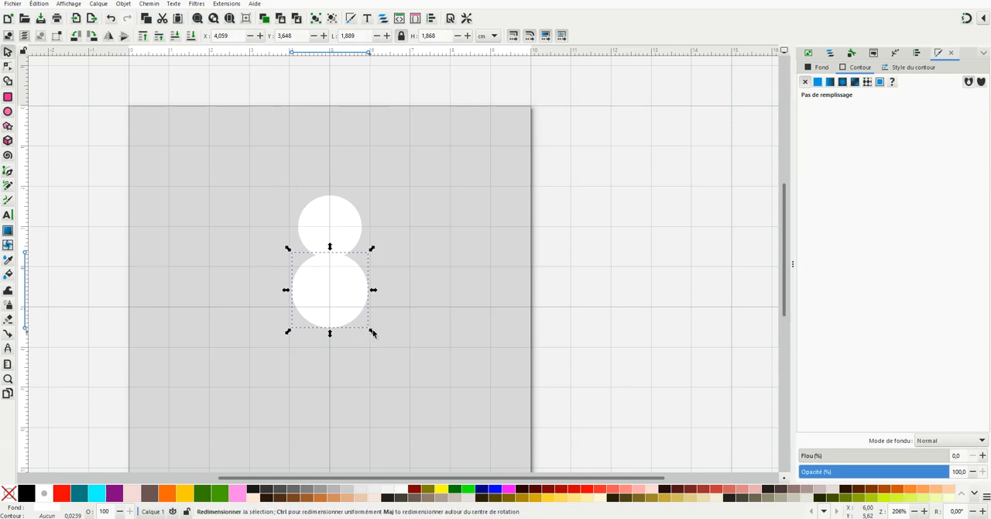
drag(343, 317, 337, 387)
click(351, 374)
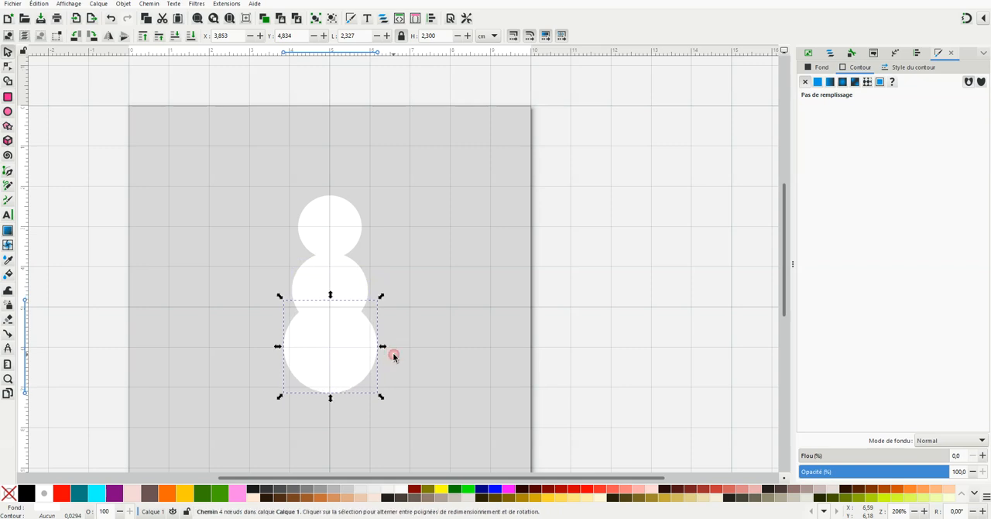
click(393, 350)
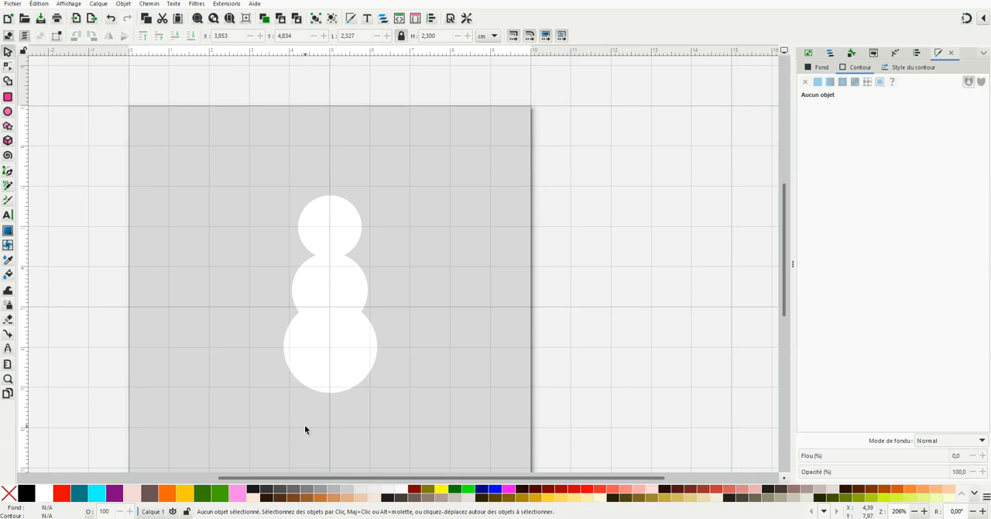
Give the head circle, path1, a flat black outline
click(829, 54)
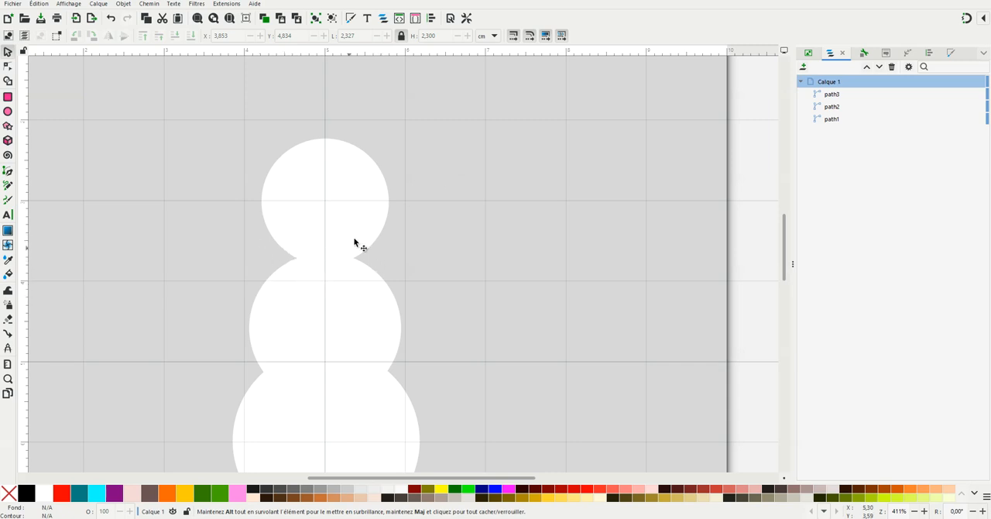
click(834, 120)
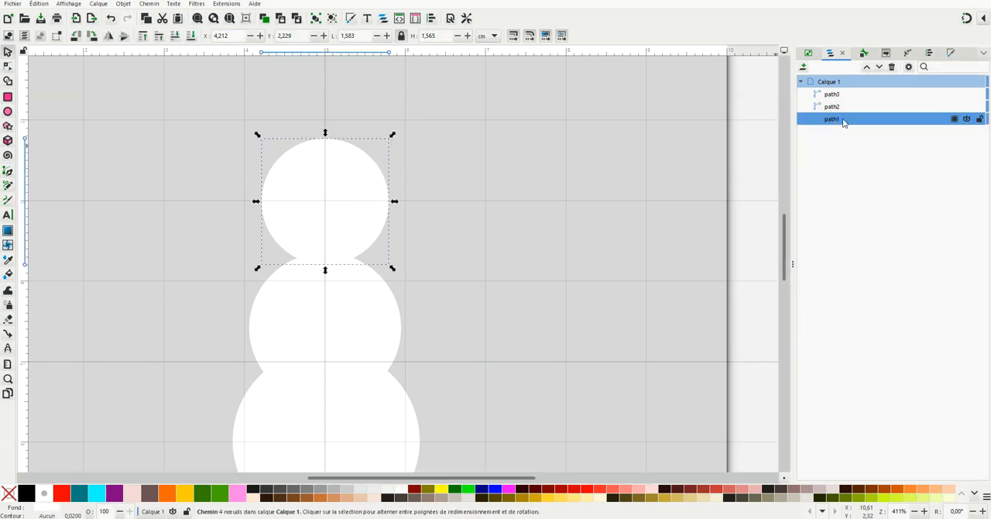
click(952, 53)
click(822, 67)
click(856, 67)
click(818, 82)
click(330, 250)
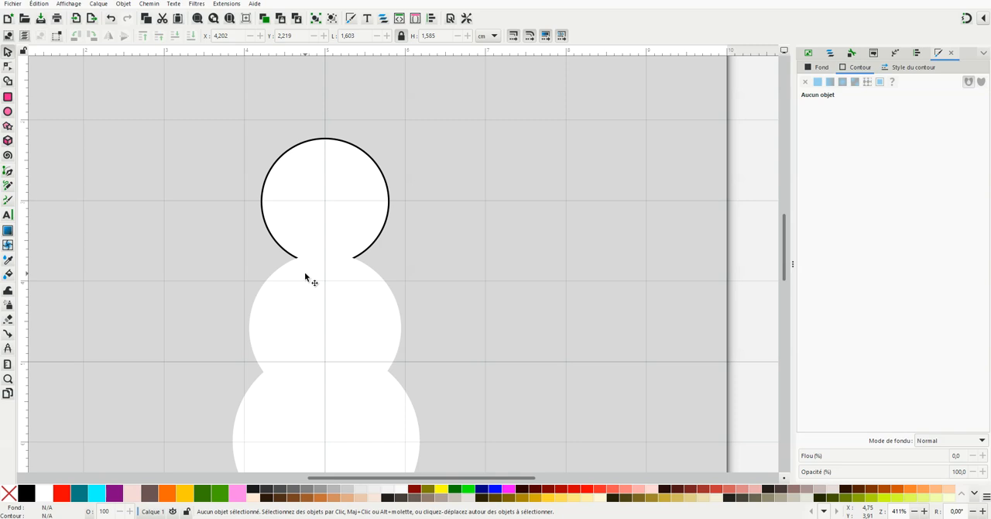
Raise the head circle, path1, one level so that it lies above the middle circle, path2
click(831, 53)
click(835, 120)
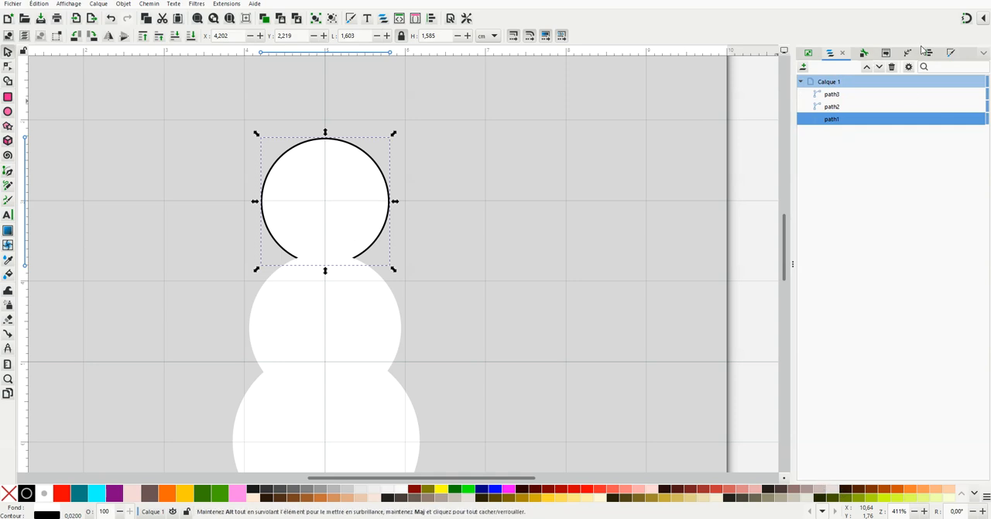
click(866, 68)
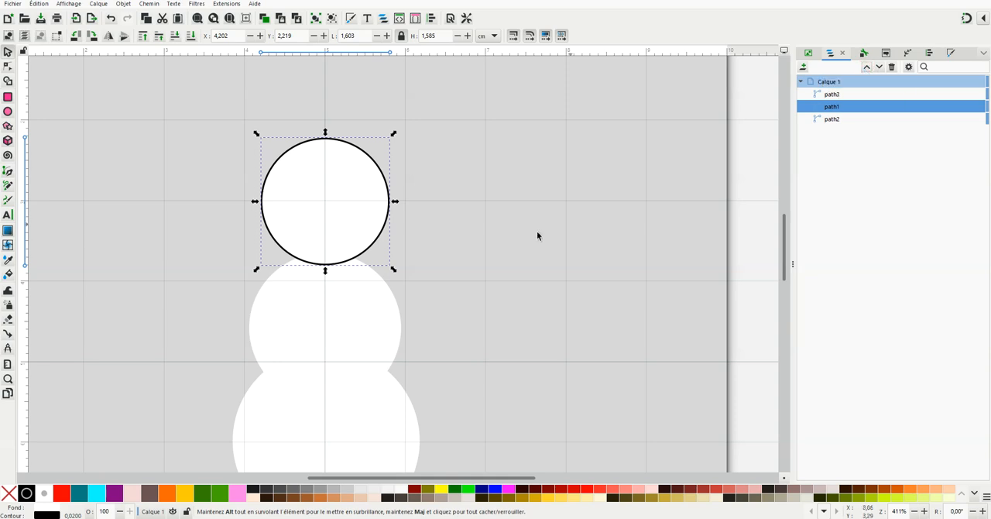
click(184, 333)
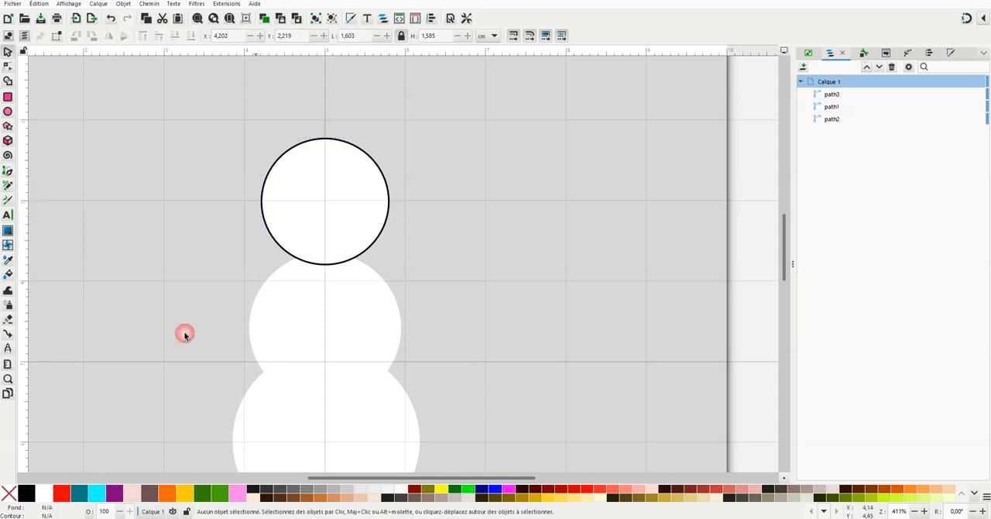
Draw a closed five-cornered shape with the Pen tool below the head's lower left edge for the left part of the scarf
click(7, 172)
scroll(343, 246, up, 2)
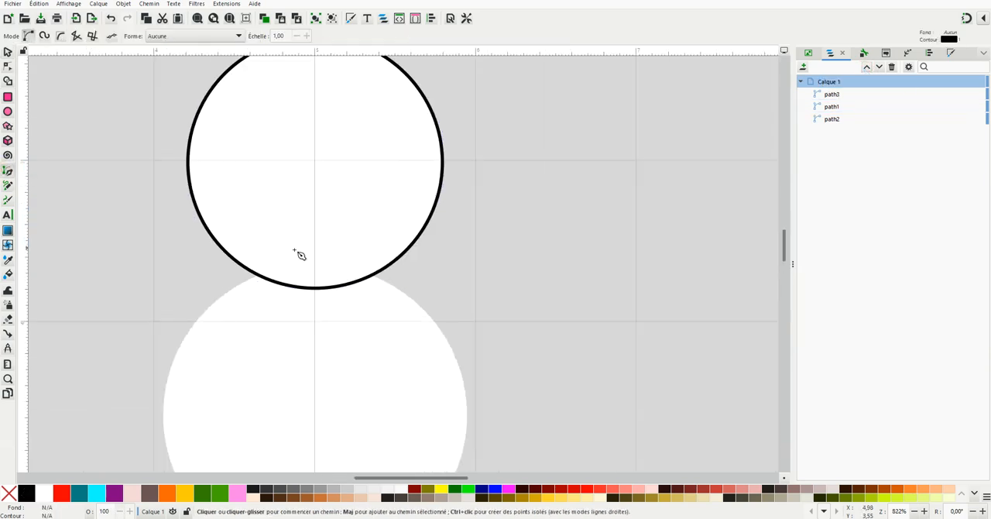
click(226, 252)
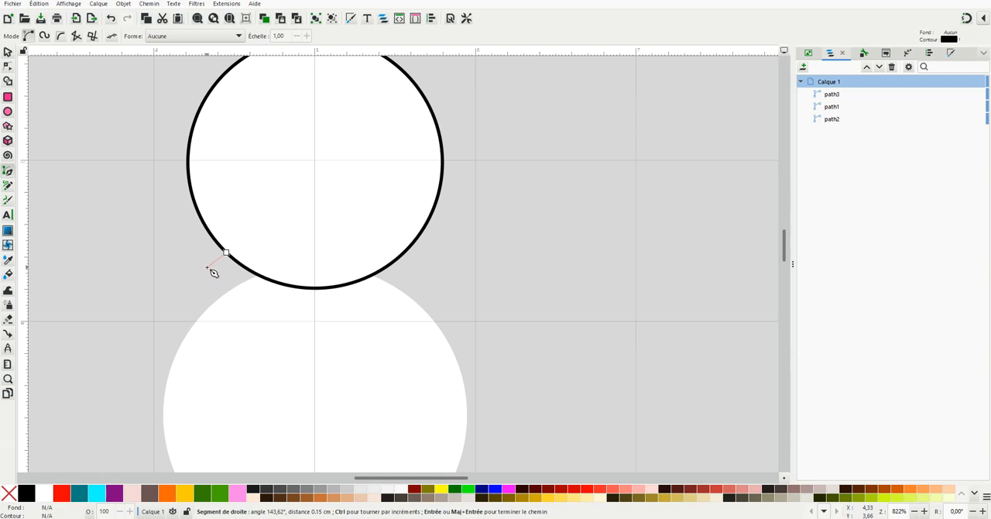
click(204, 272)
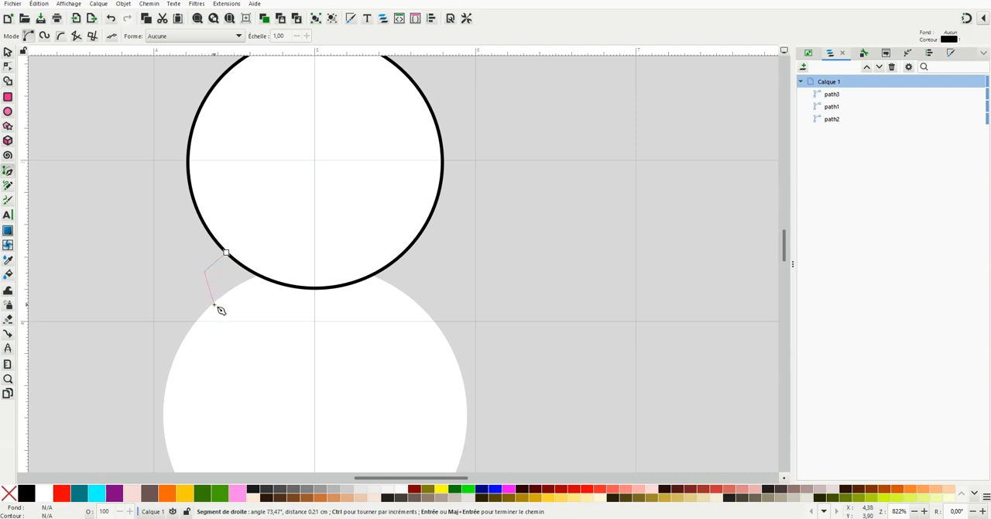
click(213, 304)
click(292, 339)
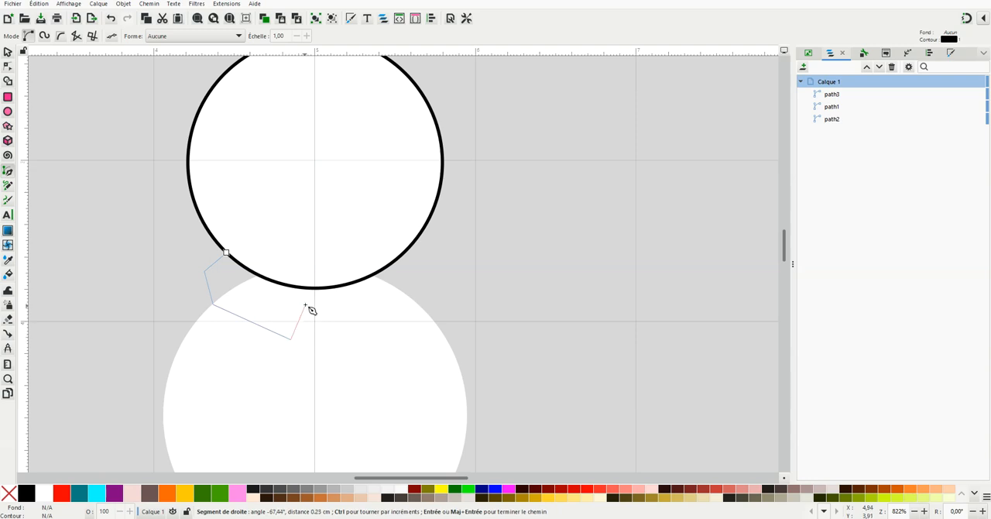
click(303, 288)
click(226, 252)
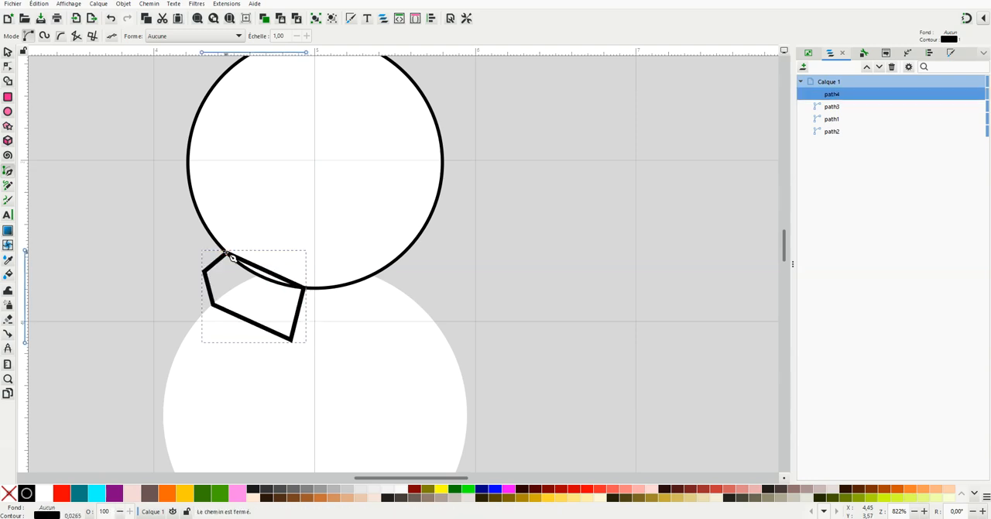
Curve the scarf shape's upper edge with the Node tool so that it follows the head circle's outline
click(9, 68)
scroll(250, 283, up, 2)
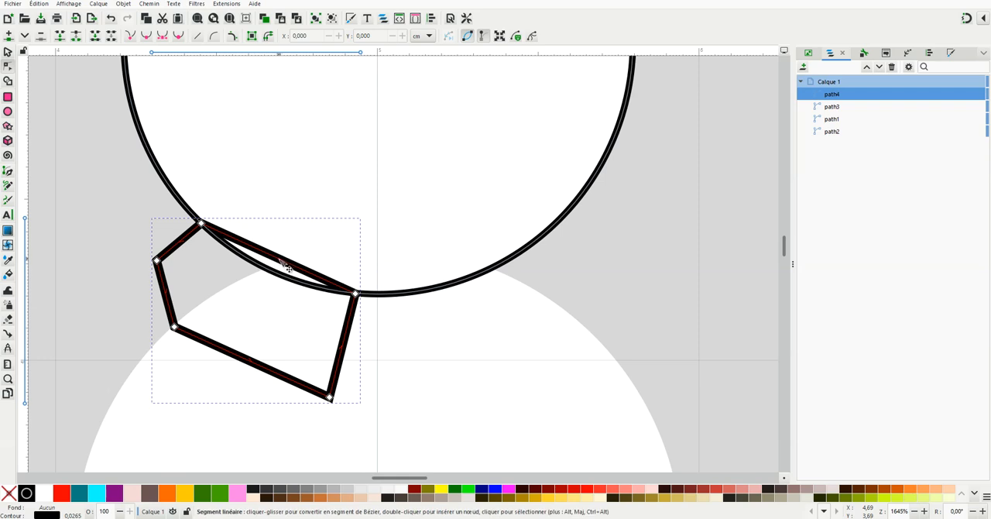
drag(285, 265, 281, 280)
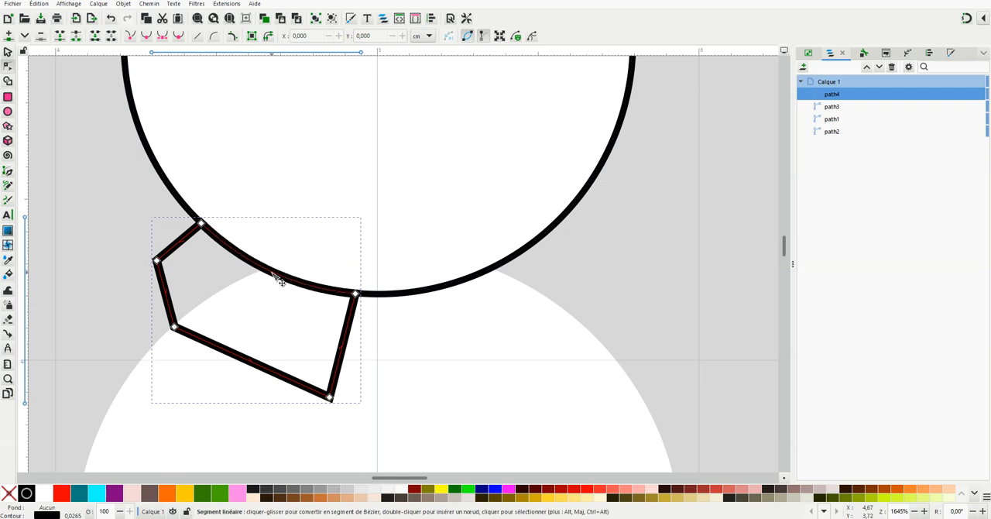
click(205, 233)
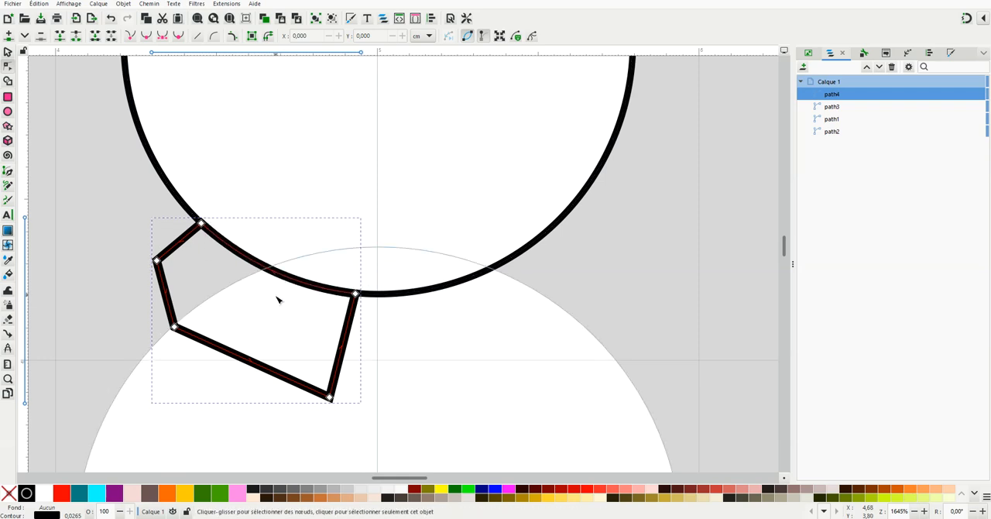
Curve the scarf shape's two outer side edges and its lower edge outward with the Node tool
drag(185, 249, 181, 240)
drag(168, 297, 151, 297)
drag(260, 370, 242, 379)
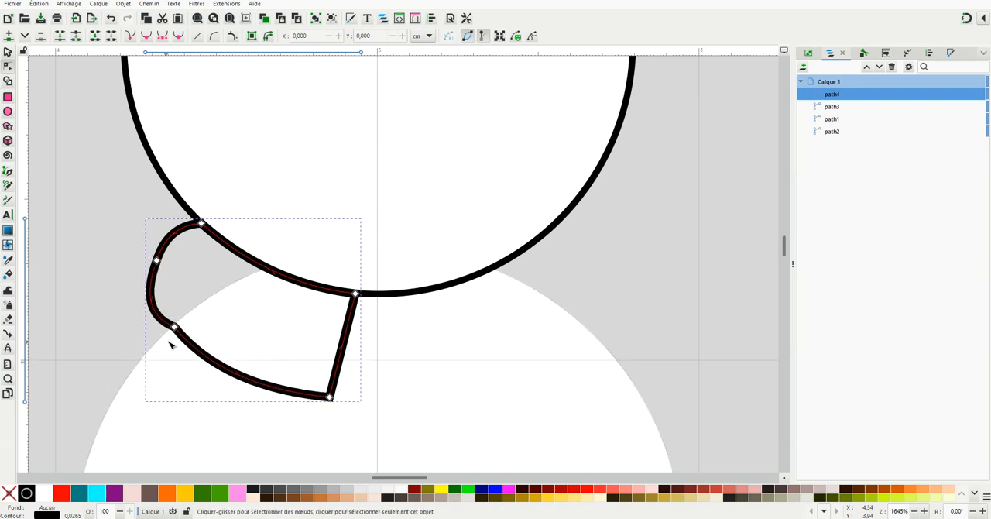
Delete the scarf shape's lower outer corner node and shift the remaining outer node slightly outward to round that end
click(174, 327)
drag(174, 327, 167, 327)
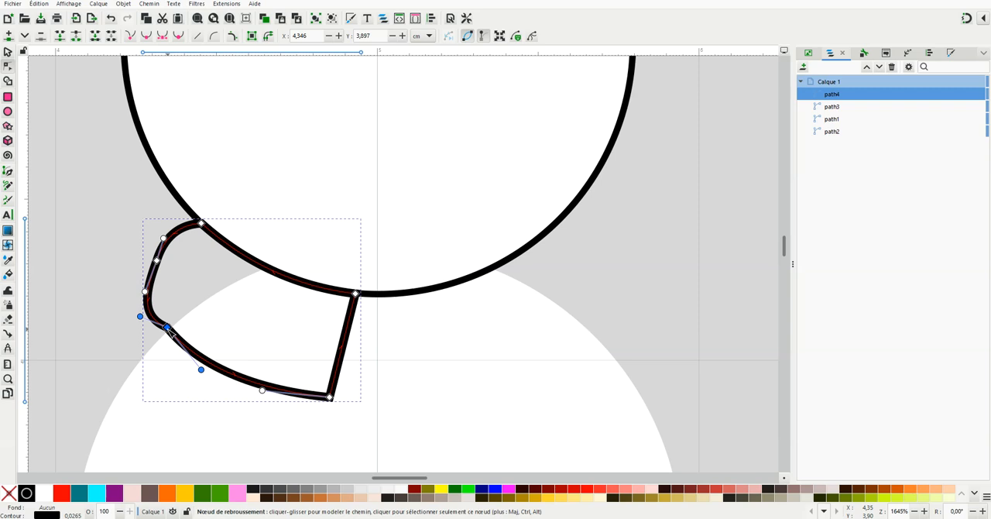
key(Delete)
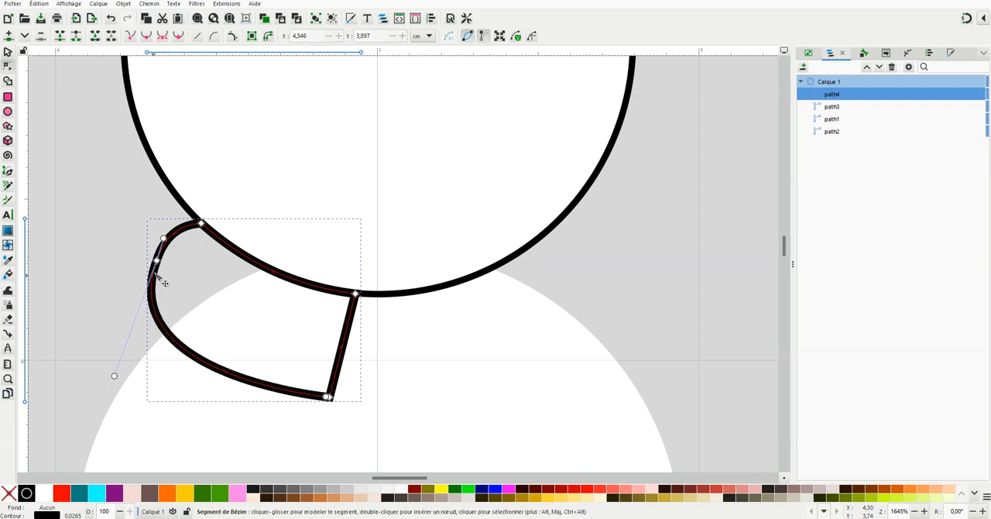
drag(157, 261, 150, 267)
click(261, 287)
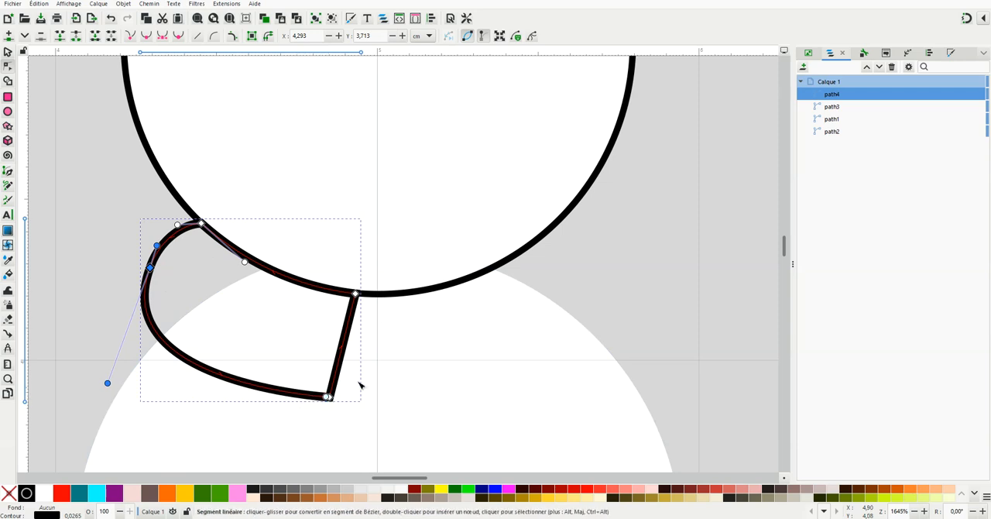
click(628, 265)
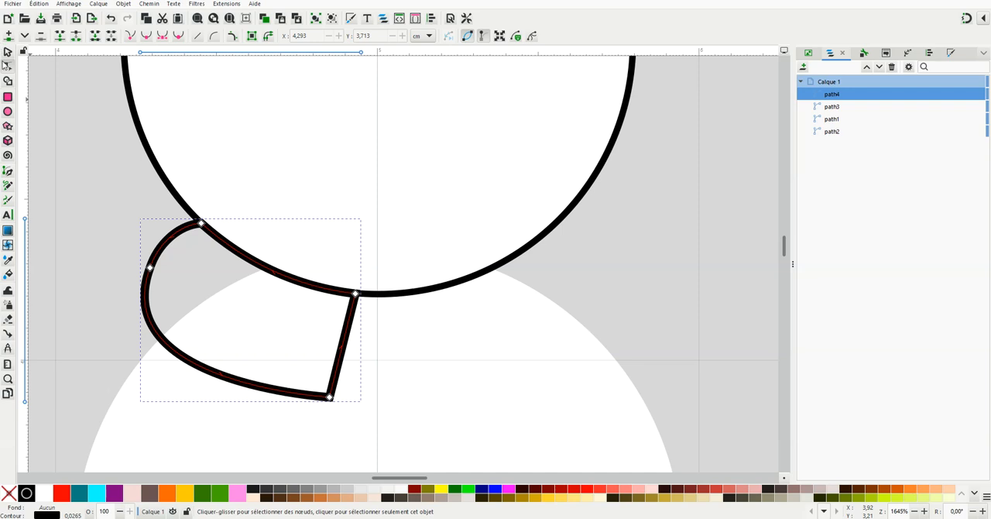
Duplicate the scarf piece, flip the copy horizontally and place it under the head's other side at about X 5.06, Y 3.56 cm
click(6, 54)
right_click(295, 283)
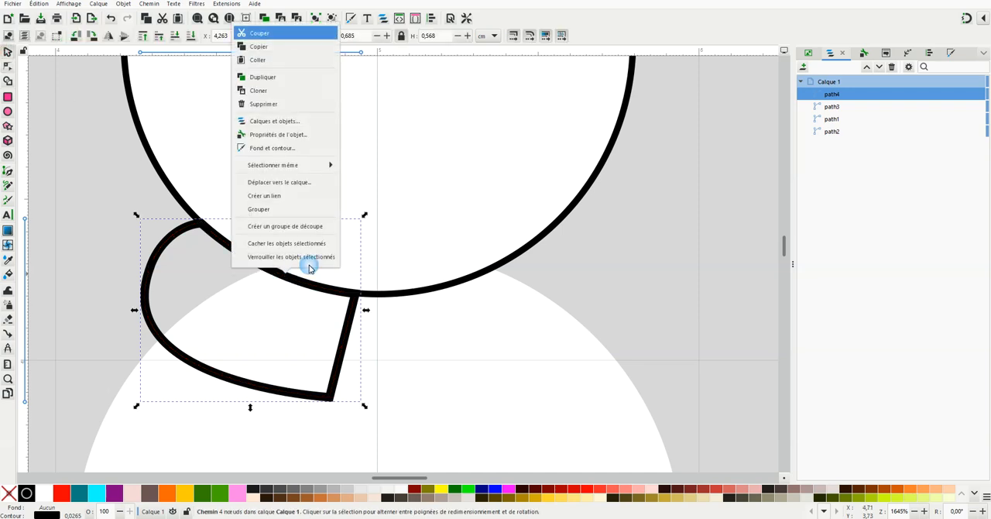
click(299, 78)
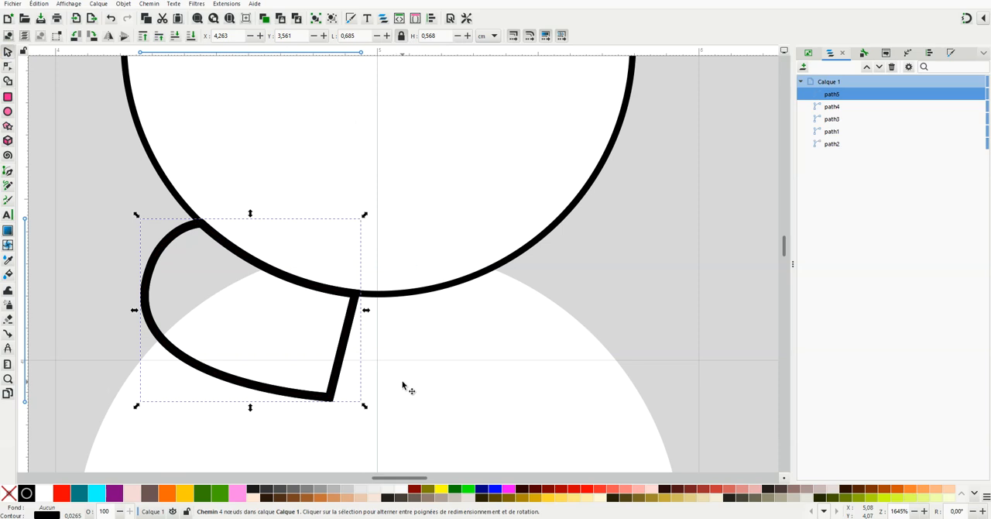
key(h)
drag(295, 228, 555, 230)
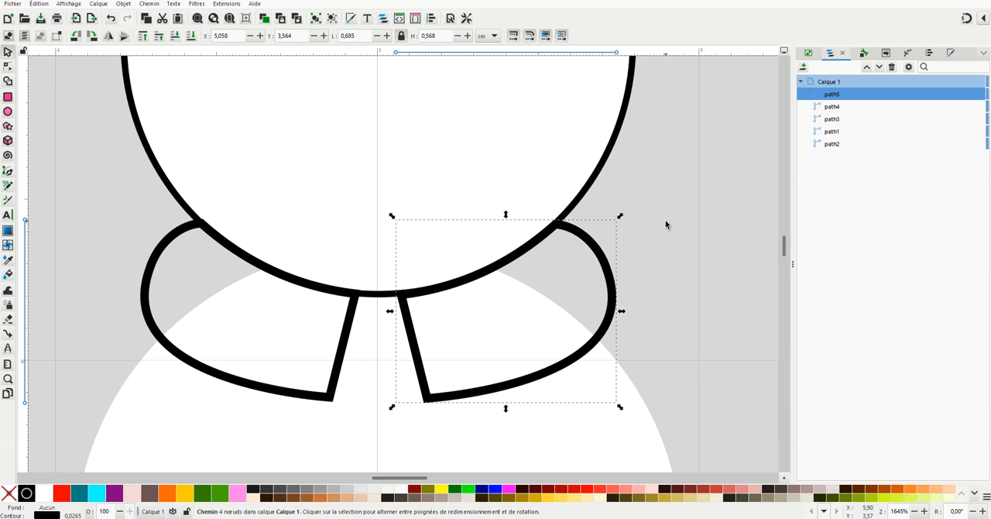
click(665, 221)
scroll(334, 334, down, 2)
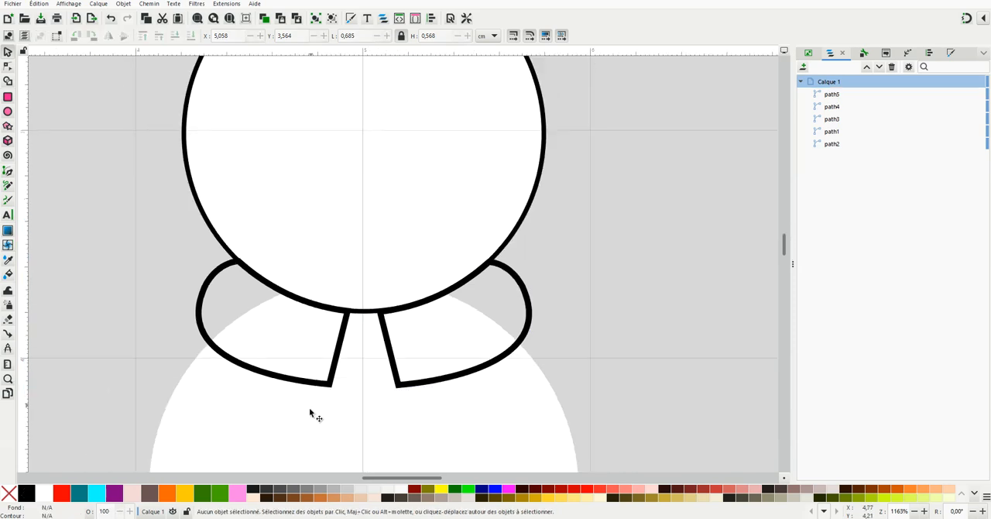
drag(785, 249, 786, 259)
click(661, 294)
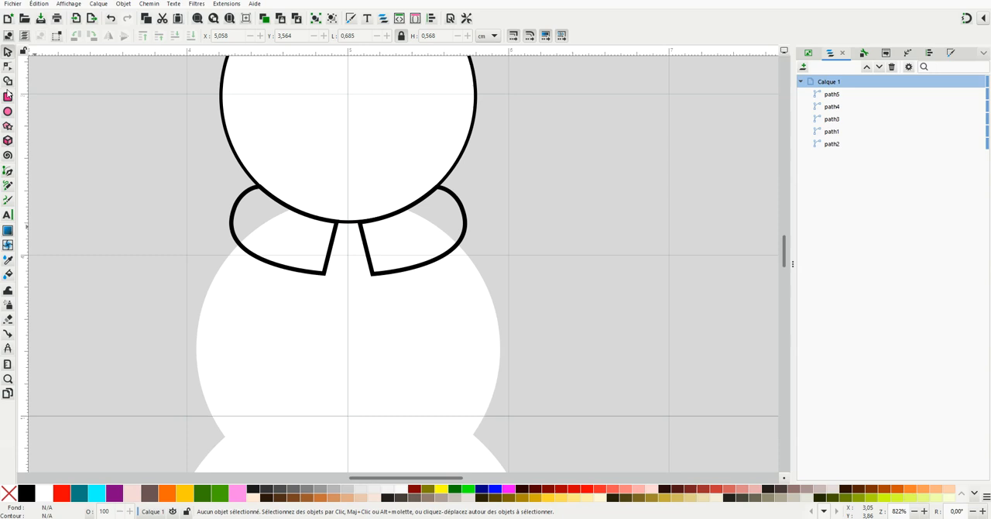
Draw an open six-node scarf tail about 0.34 cm wide and 0.71 cm high between the two scarf pieces with the Pen tool
click(8, 172)
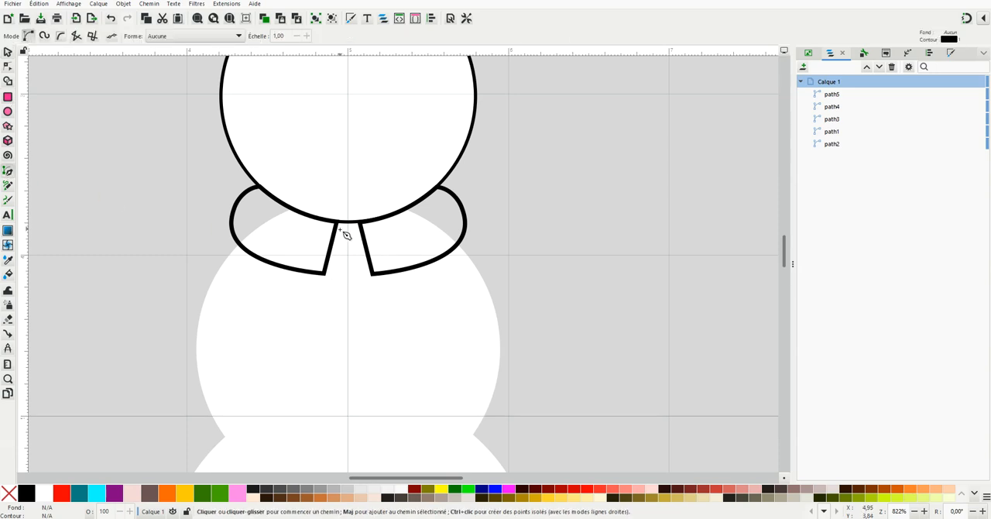
scroll(333, 259, up, 2)
click(341, 187)
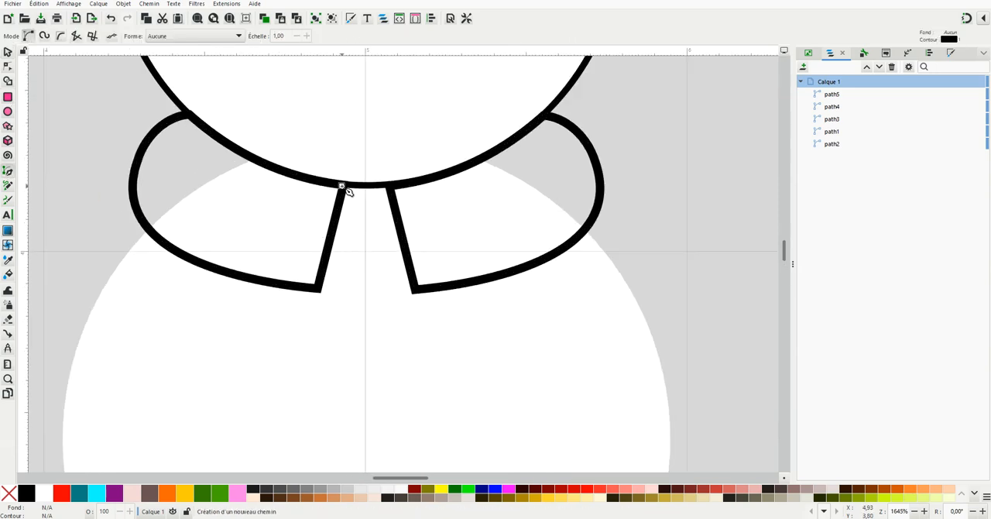
click(317, 292)
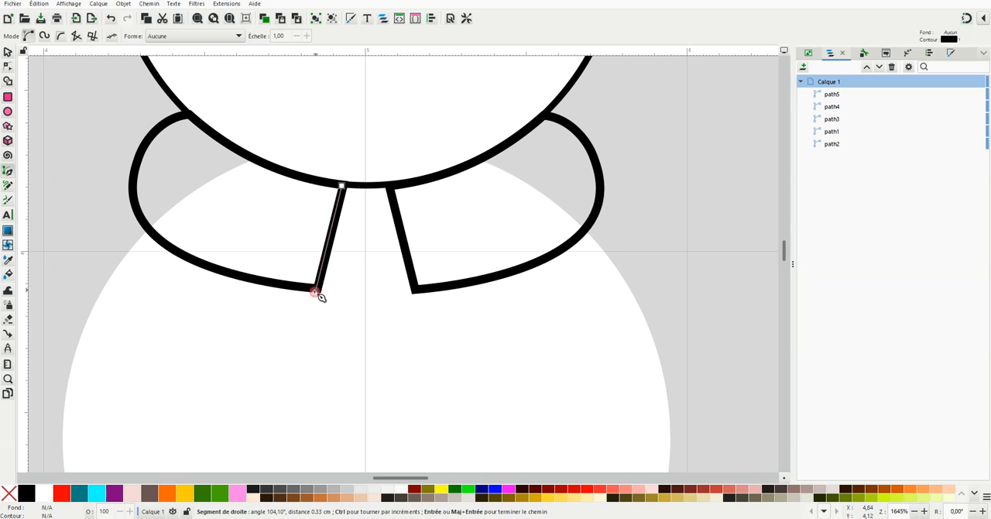
click(341, 407)
click(404, 407)
click(417, 291)
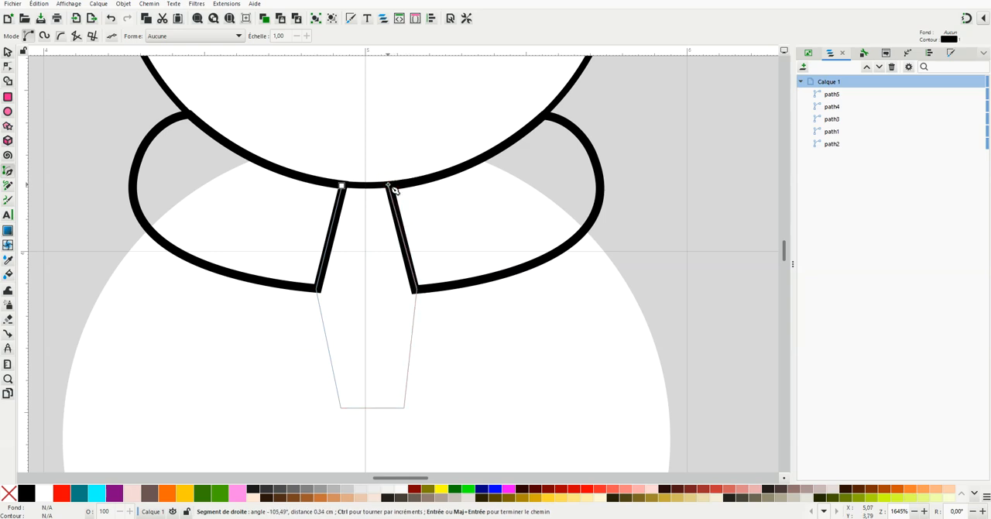
click(389, 187)
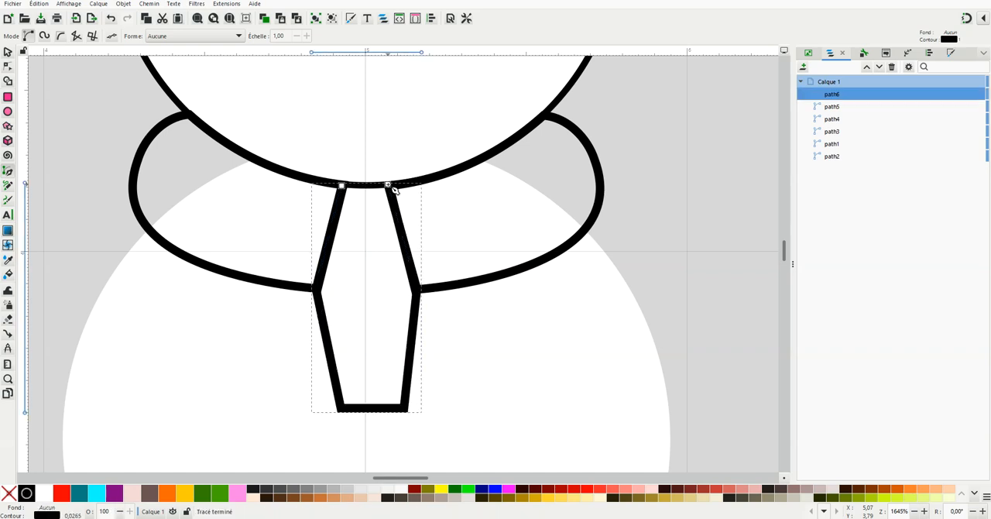
Give the three scarf pieces, path4, path5 and path6, a pink #FF80E5 fill and outline
click(7, 66)
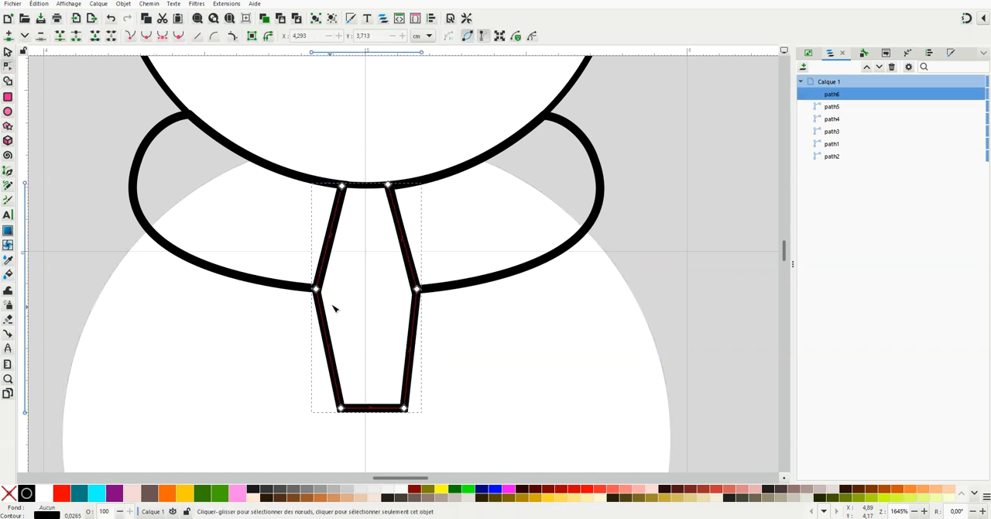
scroll(334, 305, down, 2)
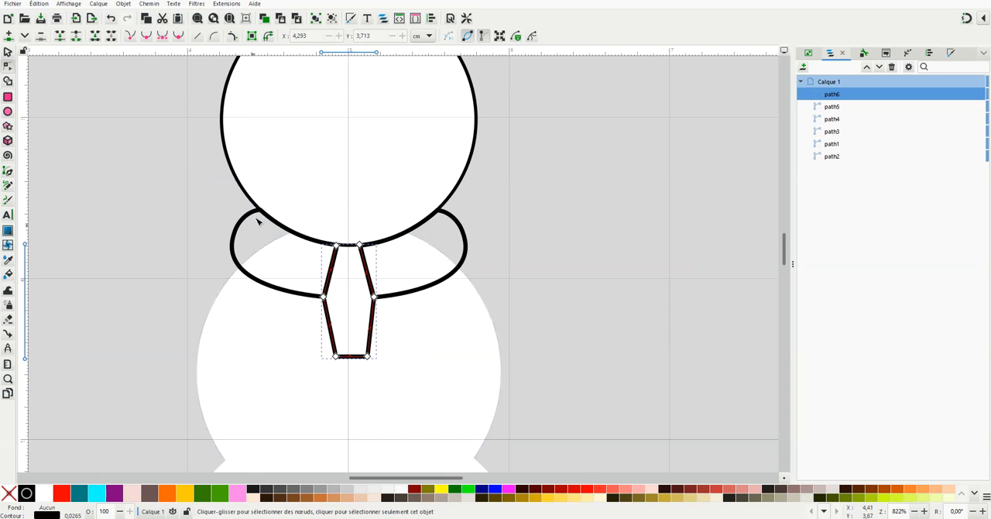
shift+click(841, 107)
shift+click(837, 120)
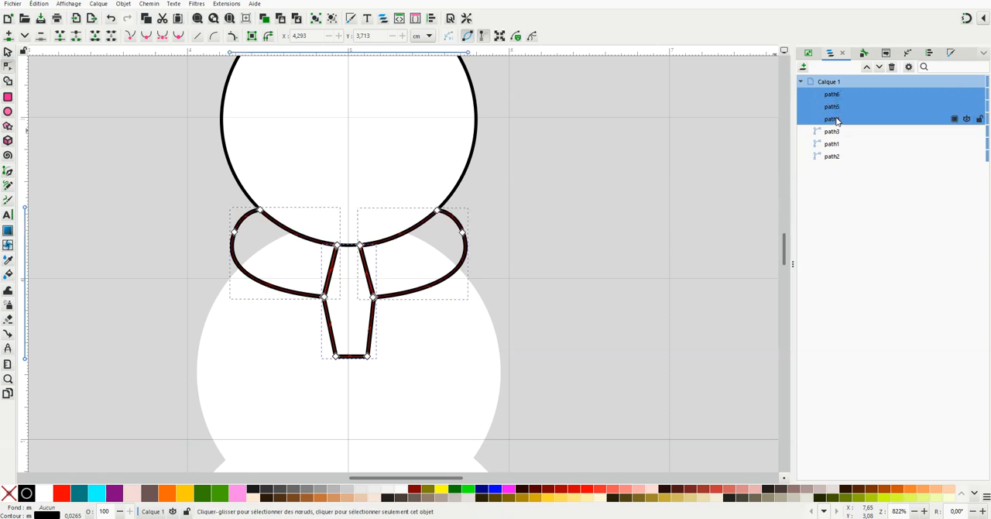
right_click(239, 493)
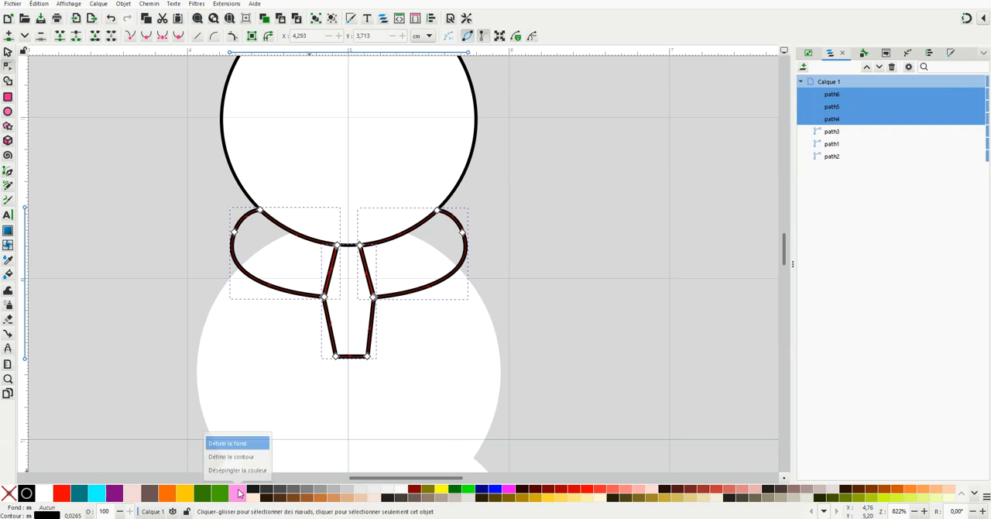
click(240, 443)
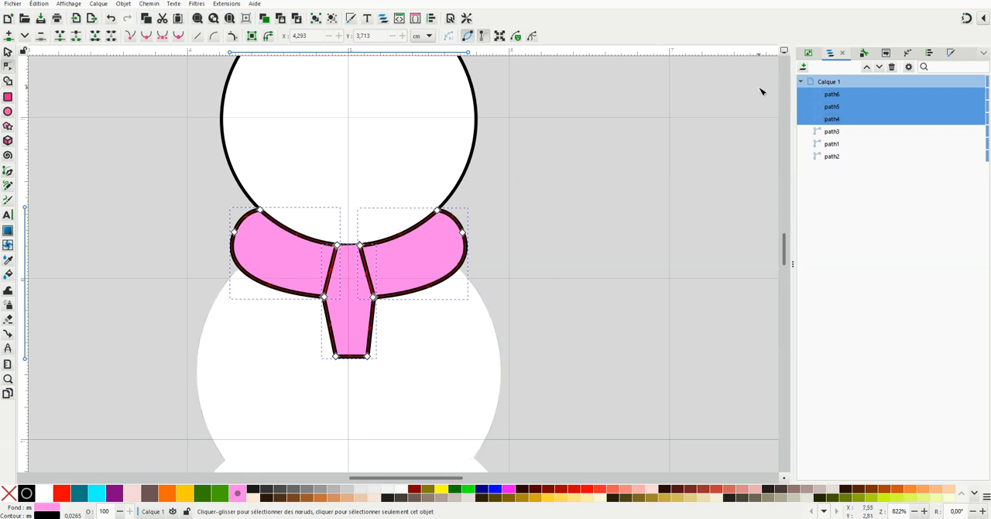
right_click(238, 493)
click(230, 456)
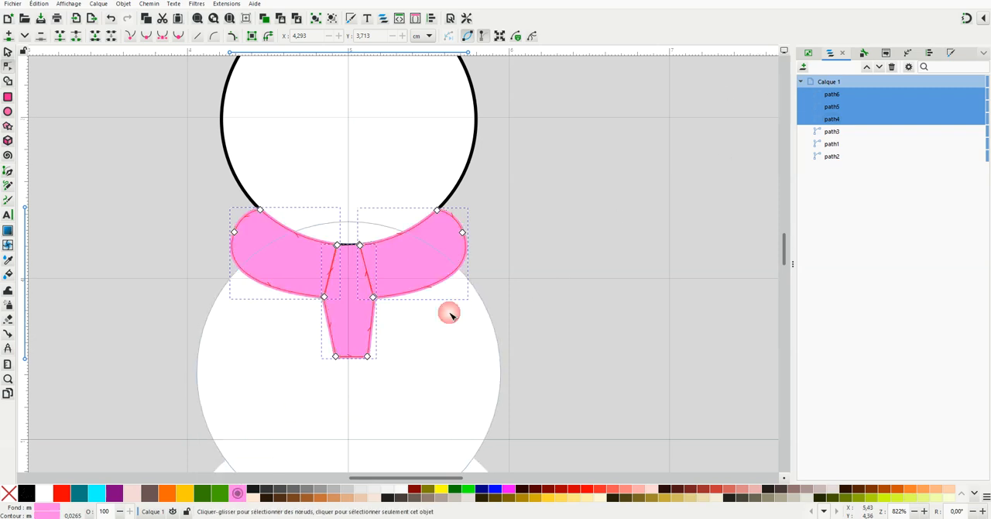
Remove the fill from the three scarf pieces and deselect them
click(951, 54)
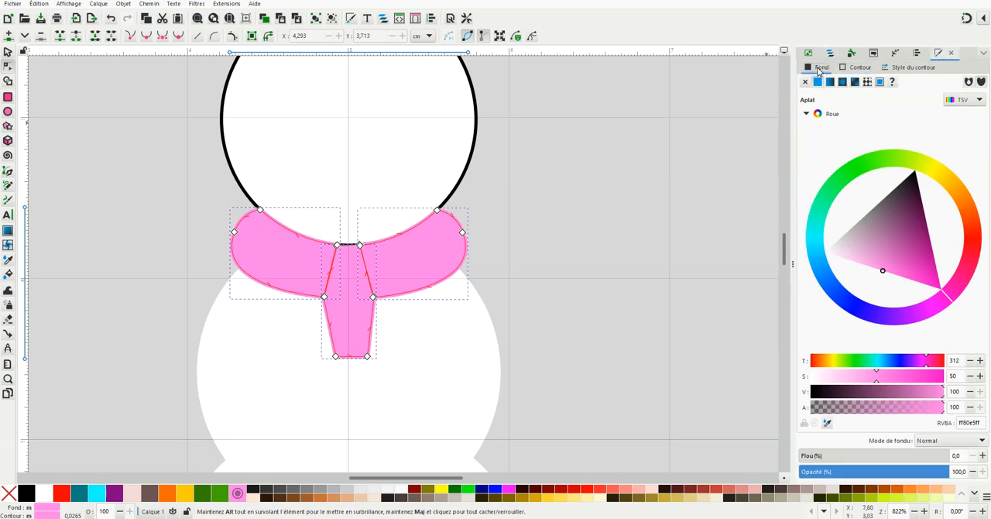
click(804, 81)
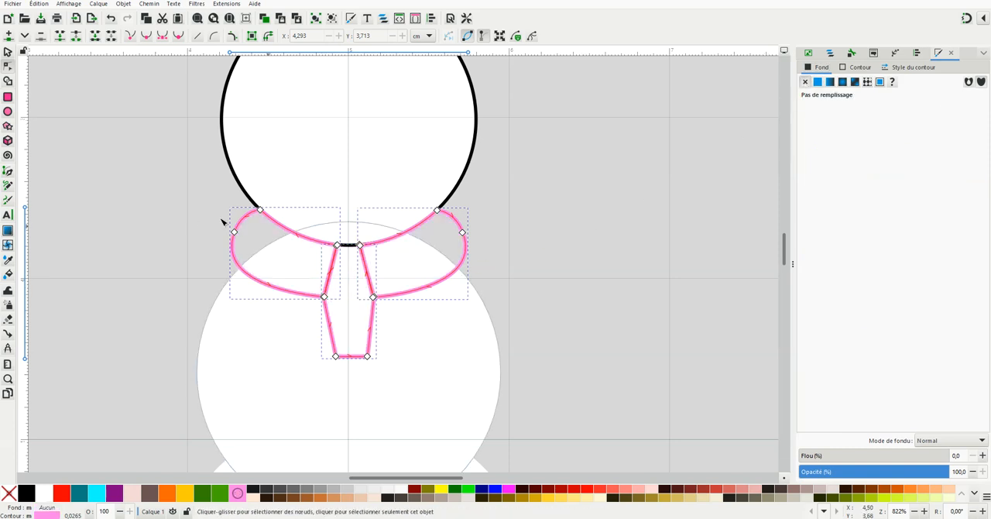
click(294, 248)
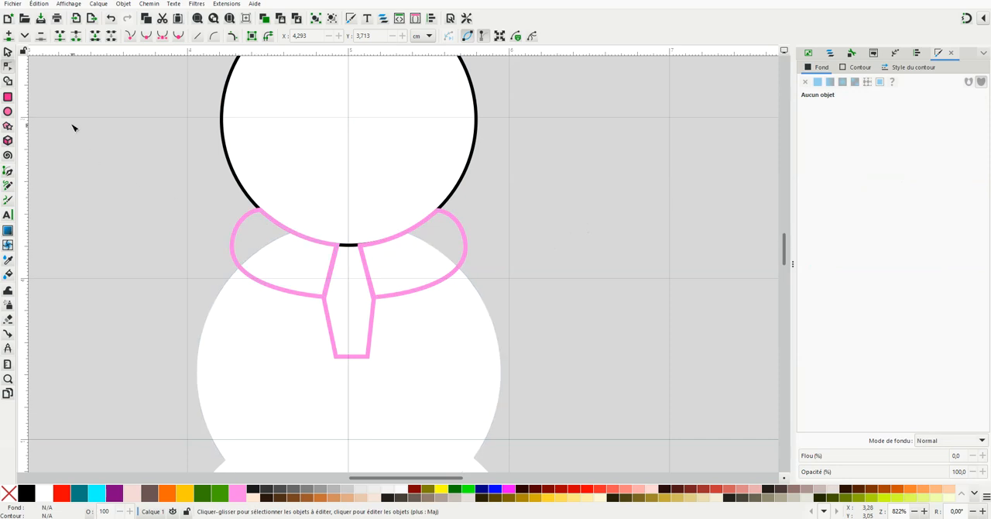
Trace the whole pink scarf as one closed eight-cornered shape with the Pen tool, about 1.39 cm wide and 0.95 cm high
click(9, 172)
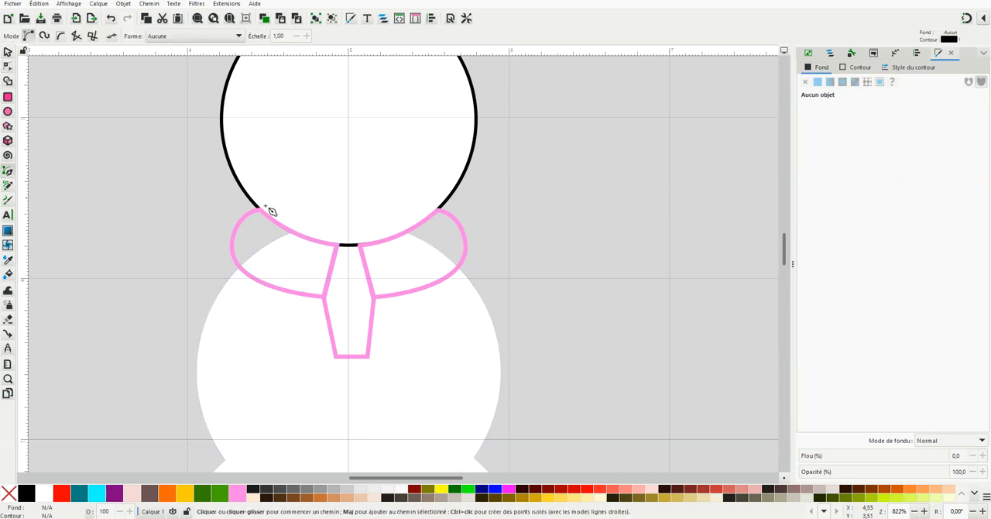
click(258, 208)
click(242, 267)
click(324, 295)
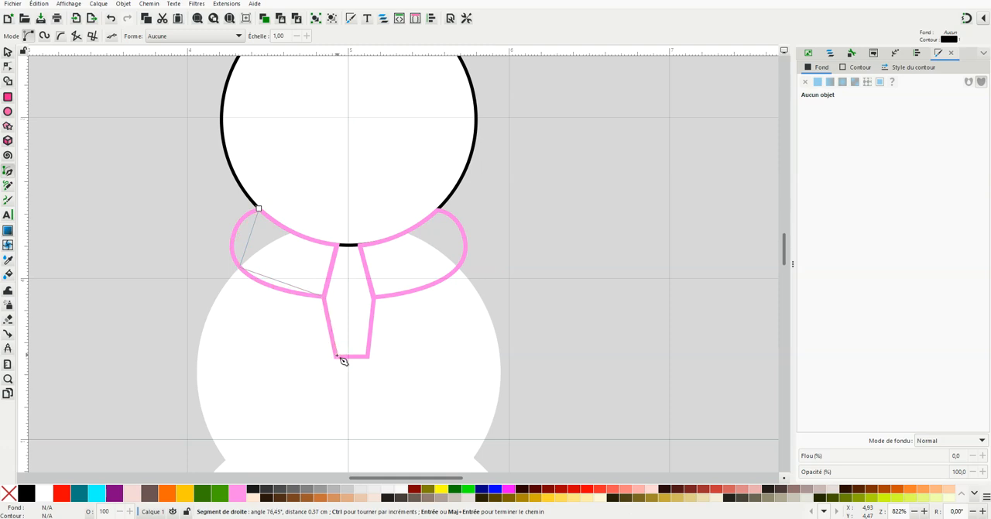
click(337, 356)
click(367, 357)
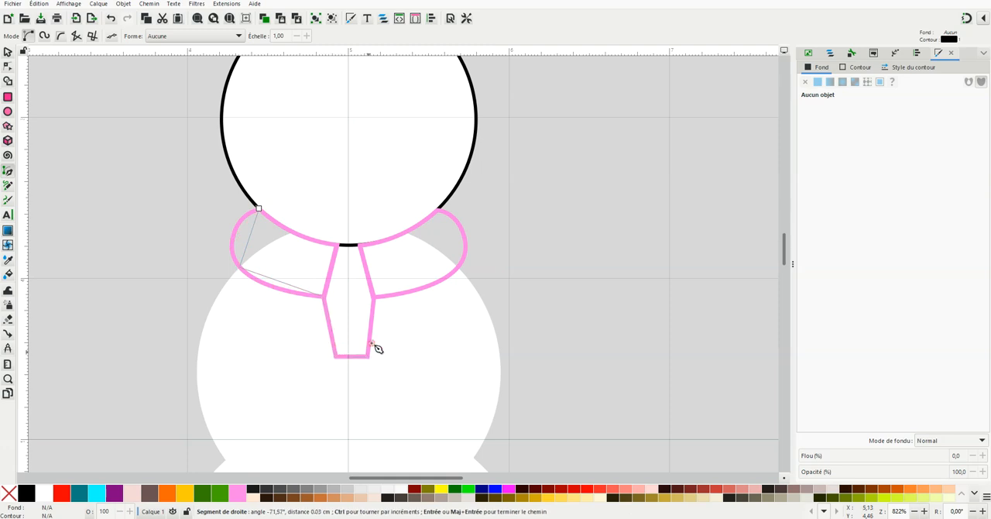
click(375, 296)
click(458, 268)
click(441, 210)
click(261, 210)
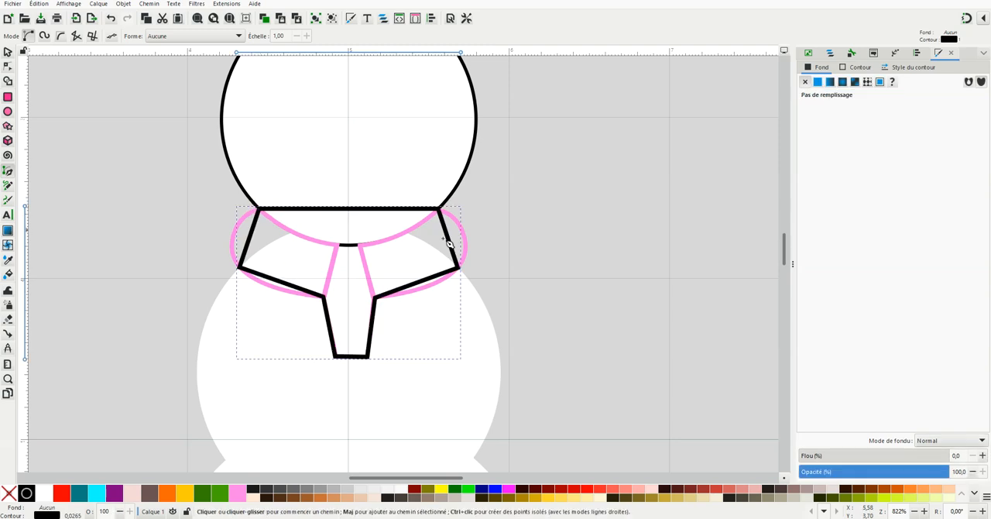
click(7, 53)
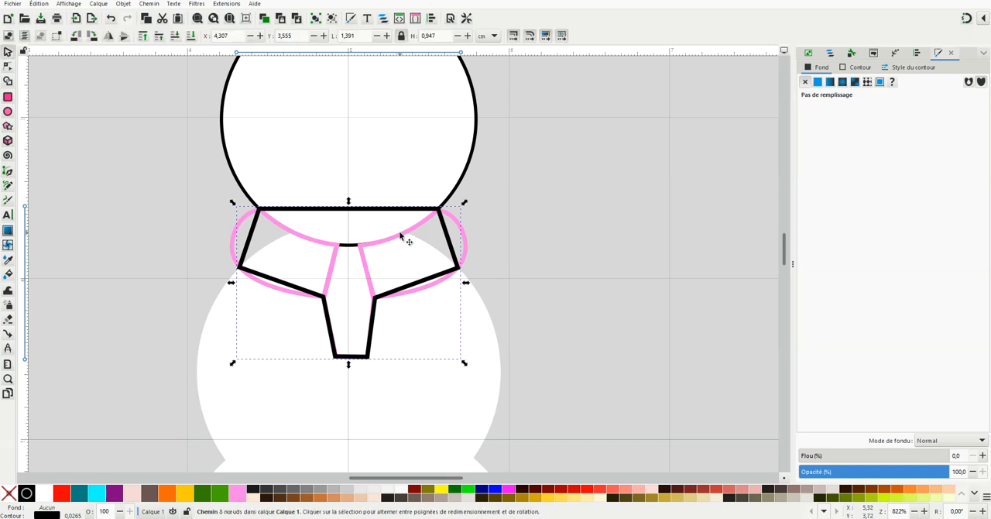
Delete the three pink scarf pieces, path6, path5 and path4
click(831, 53)
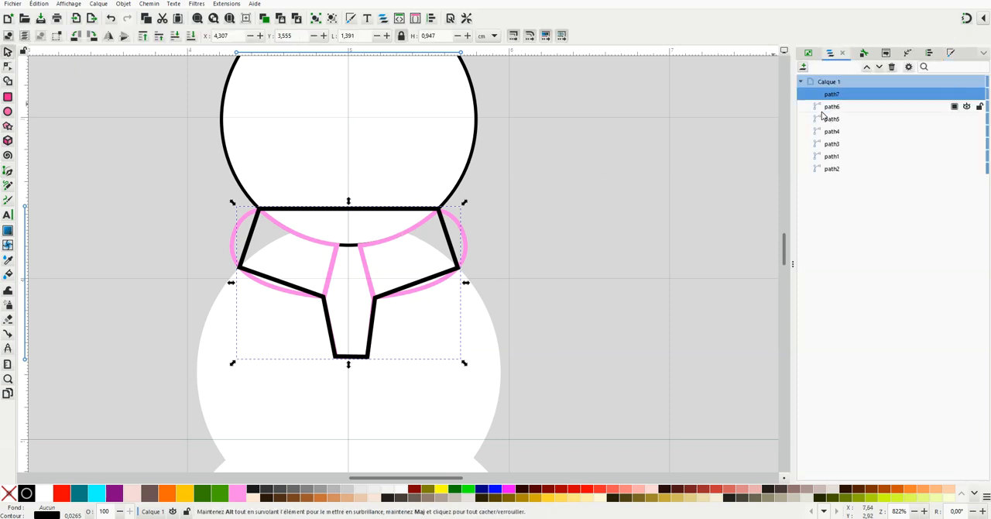
click(836, 108)
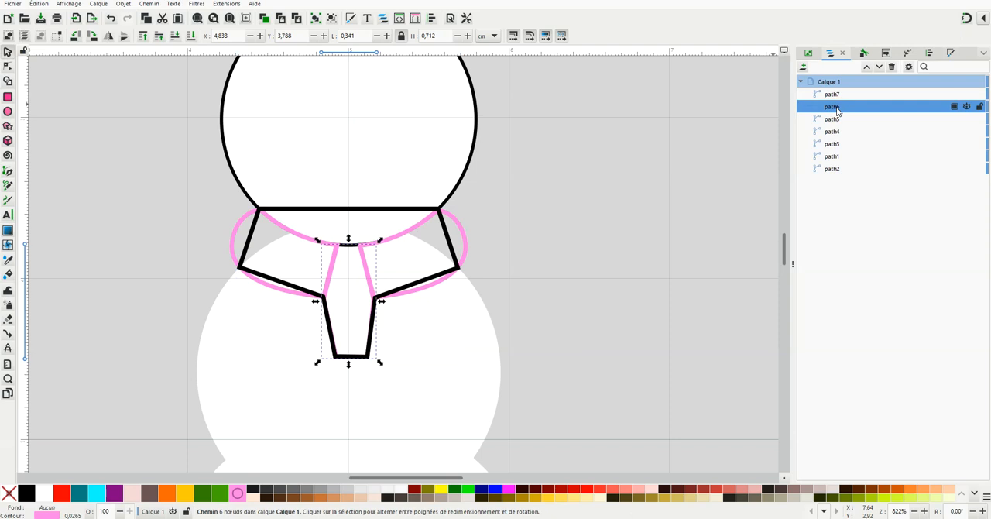
key(Delete)
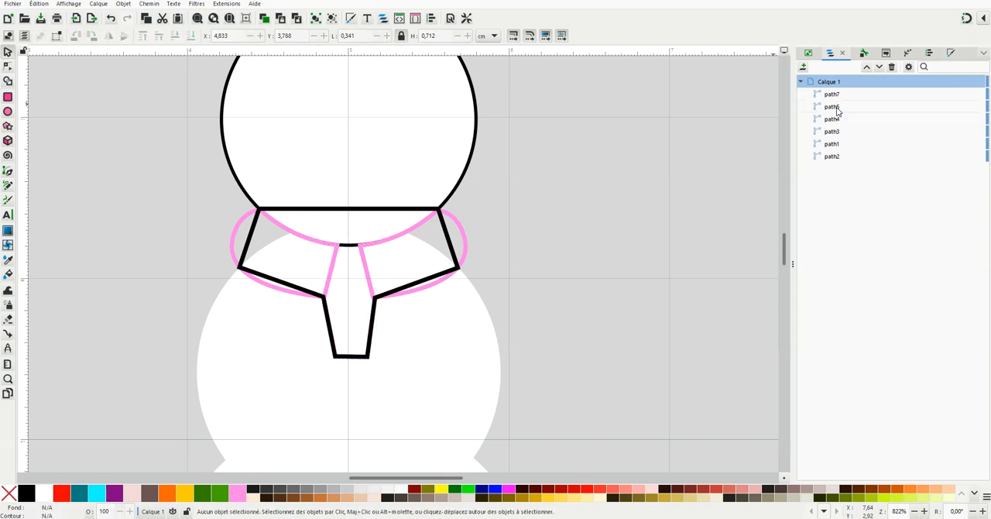
click(837, 112)
key(Delete)
click(836, 109)
key(Delete)
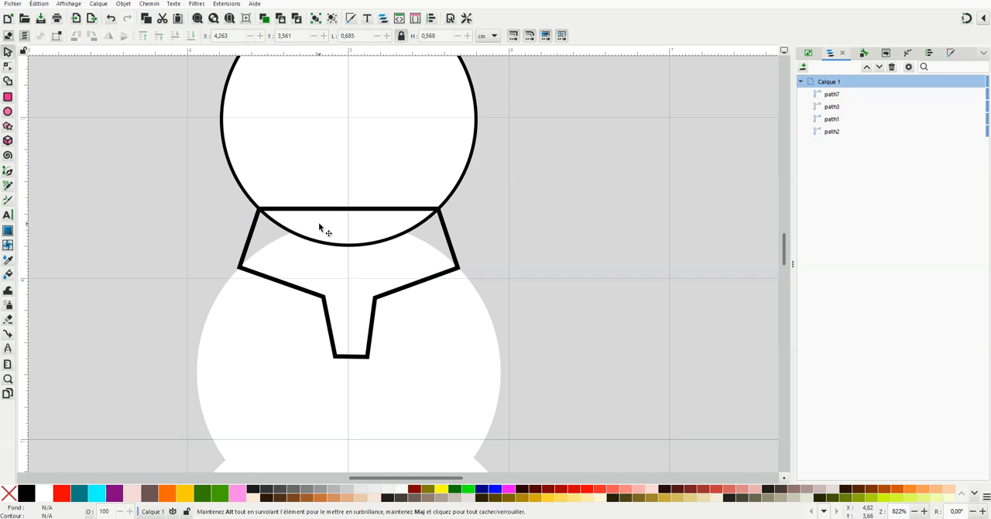
Remove the black outline from the snowman's head circle
click(8, 66)
click(433, 163)
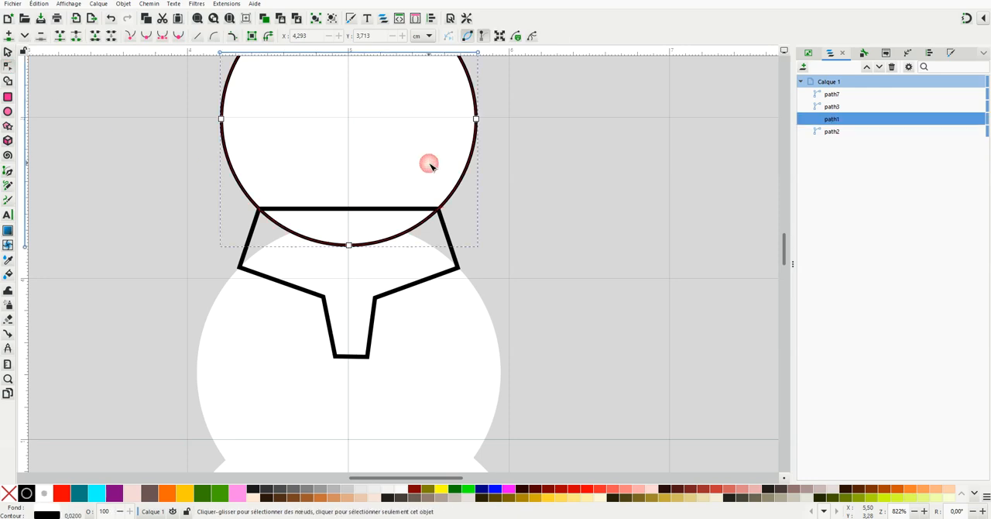
click(950, 54)
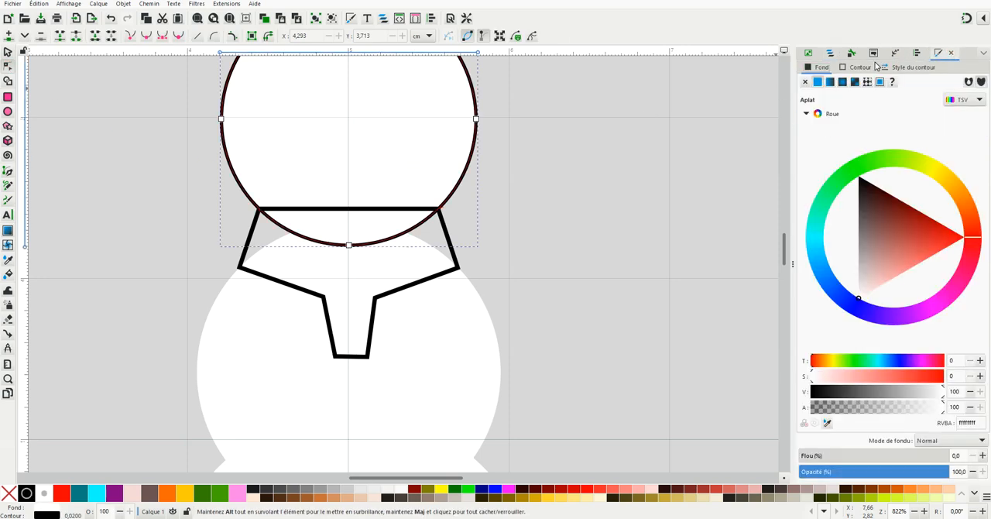
click(805, 82)
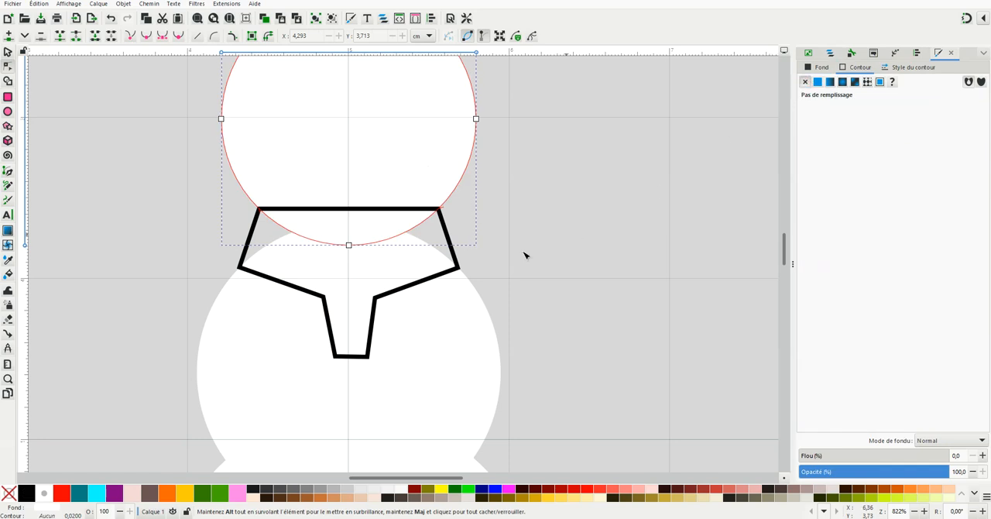
Give the scarf a green #338000 fill, remove its outline and deselect it
click(426, 281)
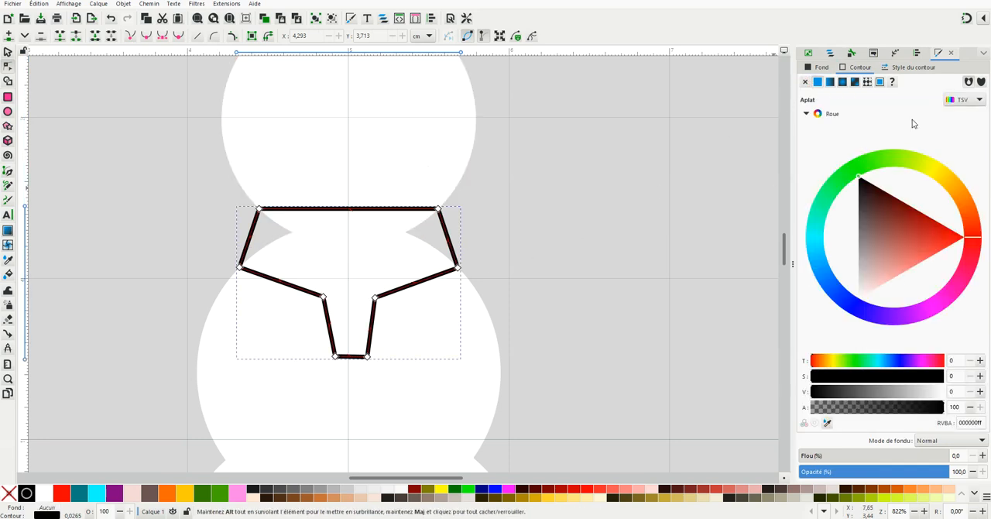
click(822, 68)
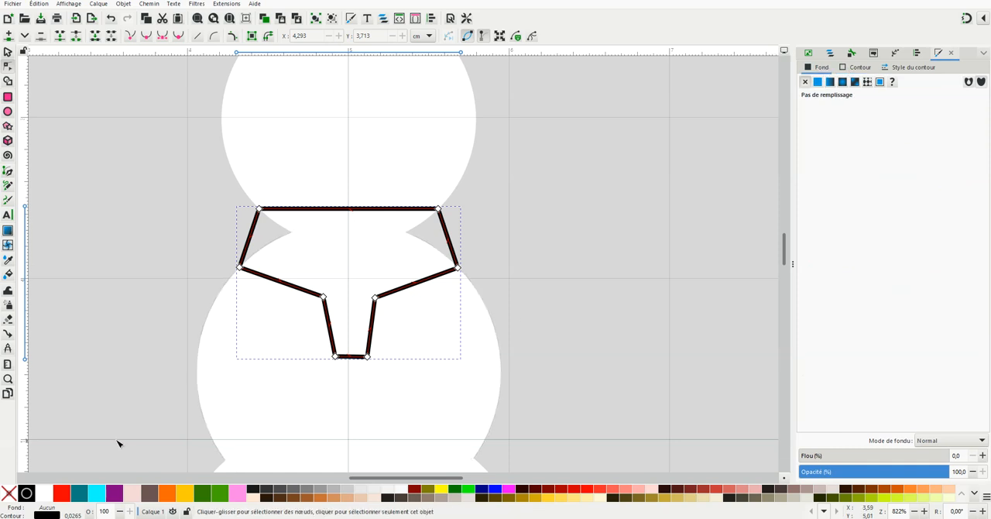
right_click(203, 494)
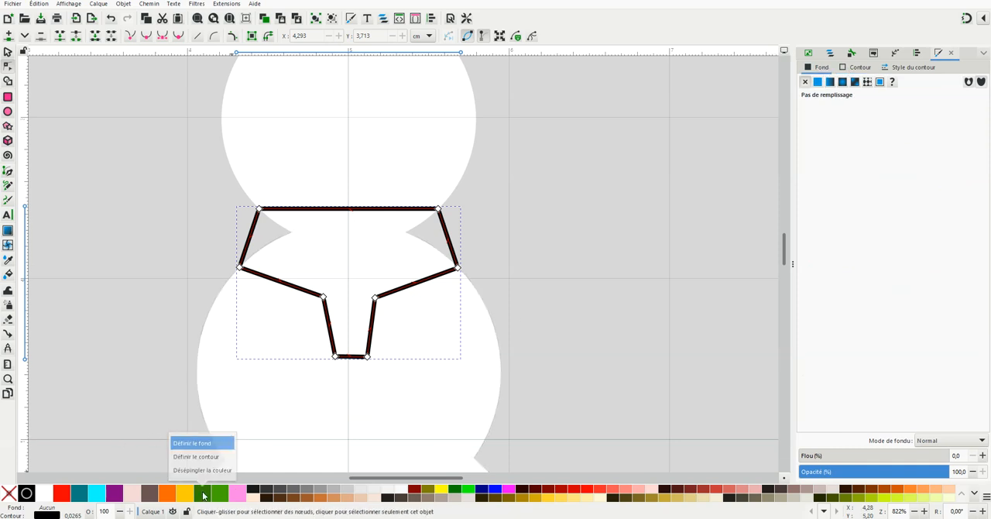
click(206, 443)
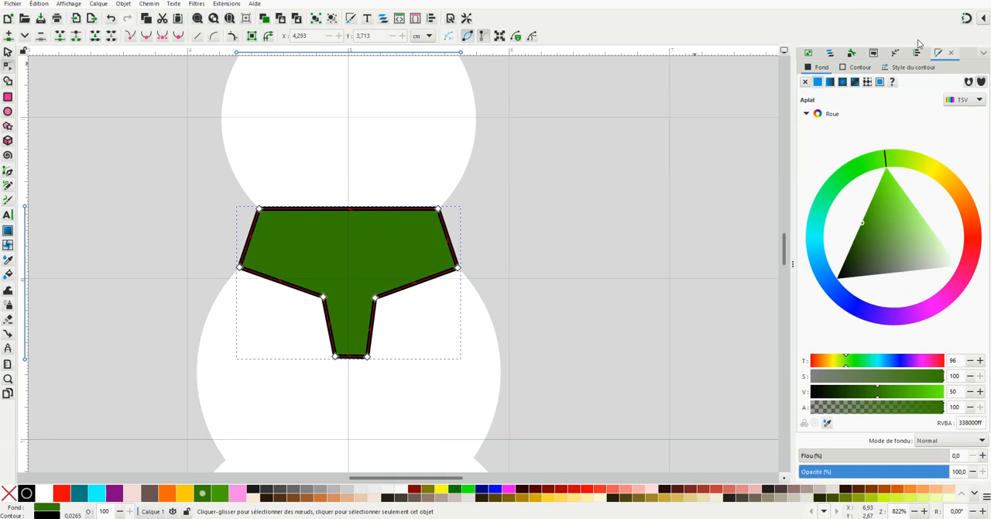
click(860, 68)
click(805, 83)
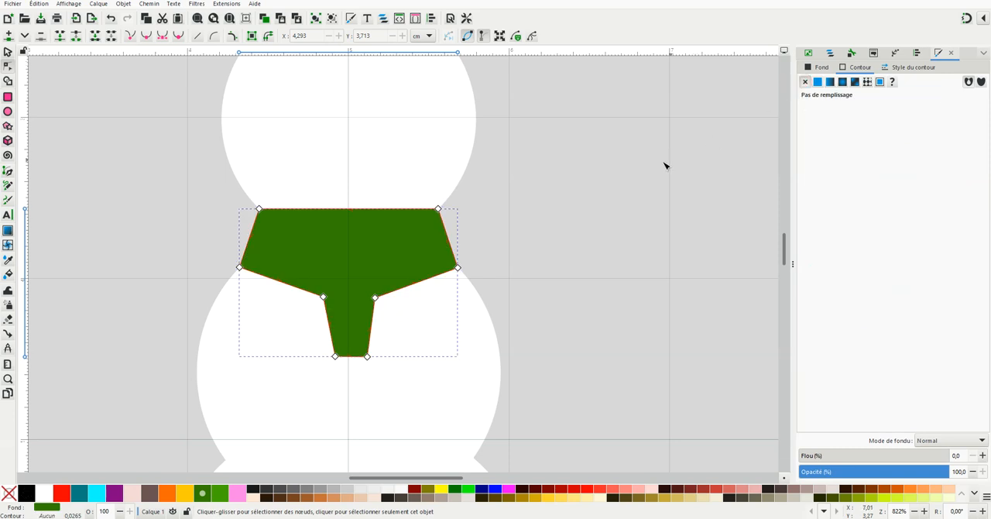
click(667, 165)
Bend the scarf's straight upper edge downward so it follows the curve of the head, and deselect the scarf
scroll(359, 260, up, 1)
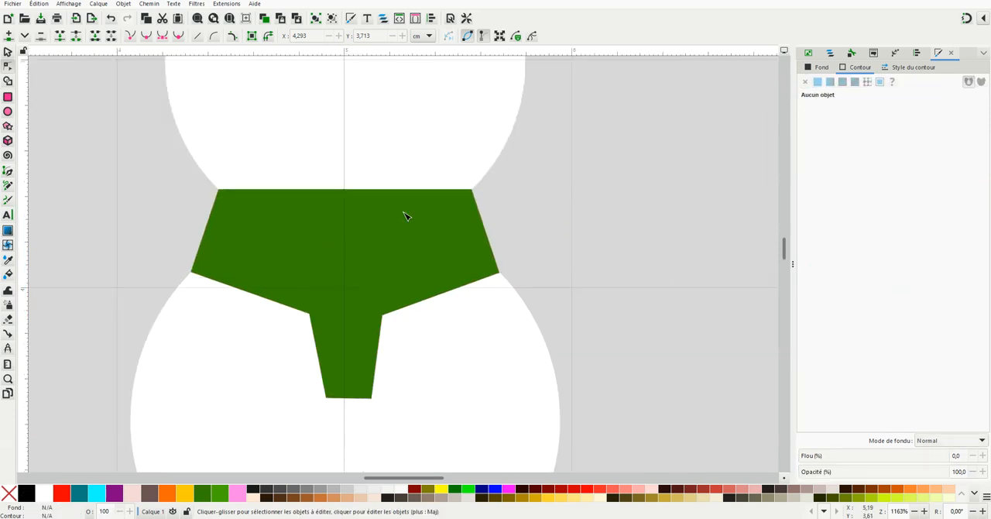
click(350, 248)
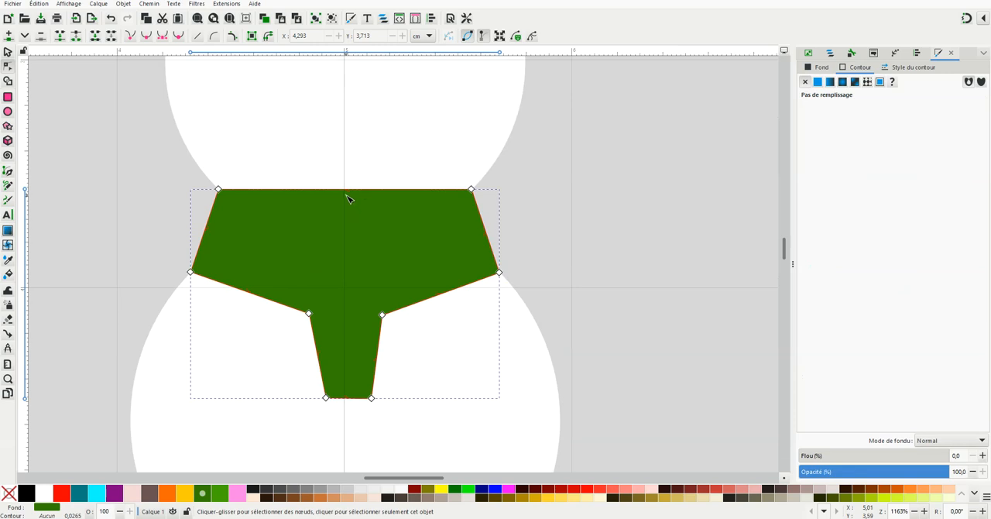
drag(348, 193, 345, 247)
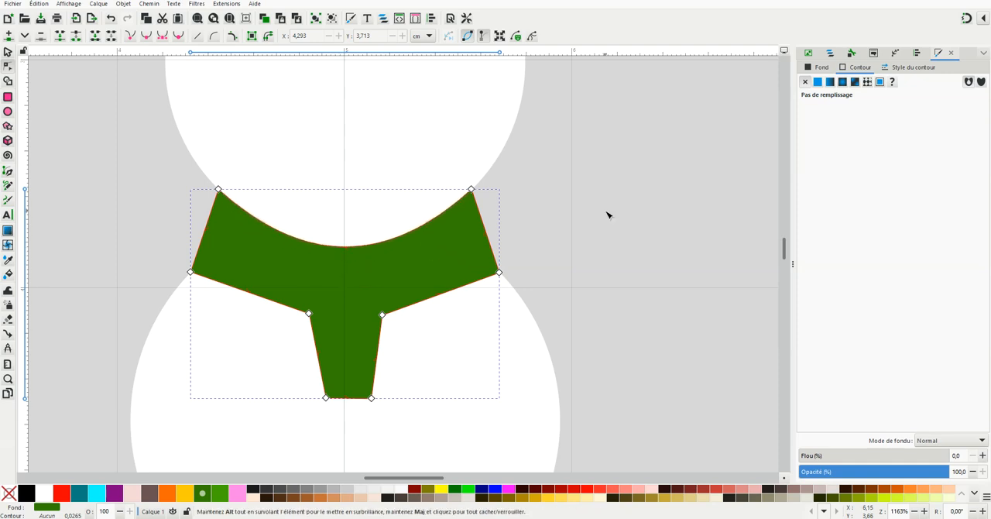
click(576, 239)
ctrl+scroll(319, 367, down, 1)
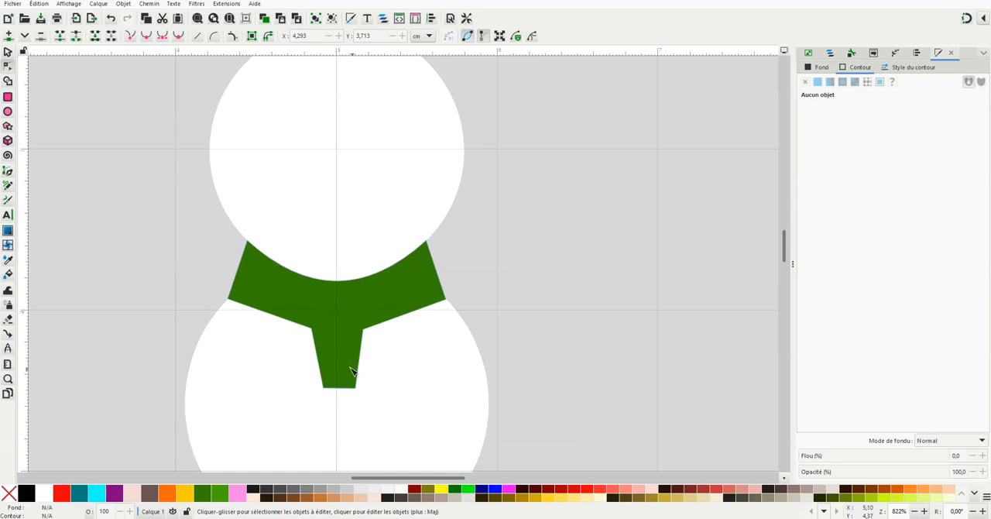
Round the bottom end of the scarf's hanging tail downward and make its two end nodes smooth
click(345, 369)
drag(339, 392, 346, 411)
drag(301, 370, 372, 406)
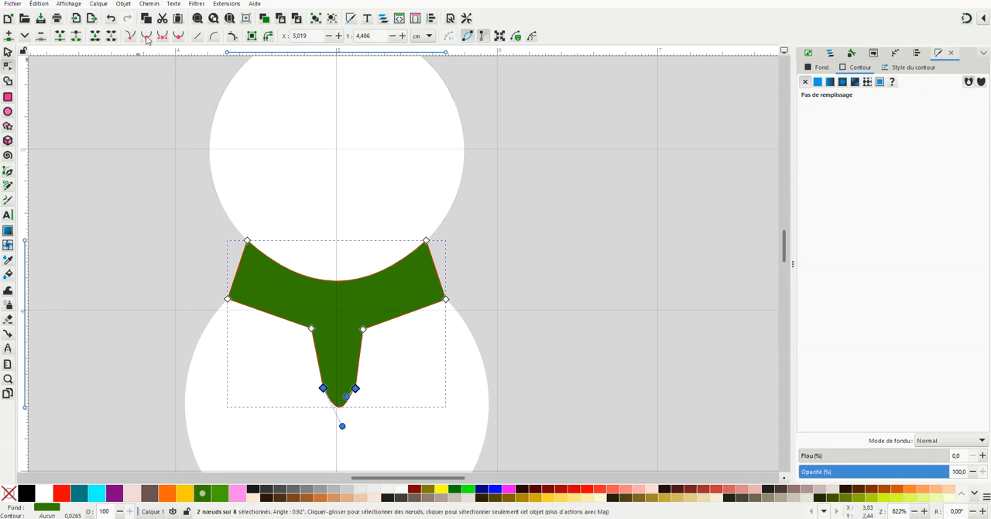
click(147, 37)
click(553, 271)
Bend the two lower edges and both side edges of the scarf's collar outward into curves
drag(403, 316, 411, 327)
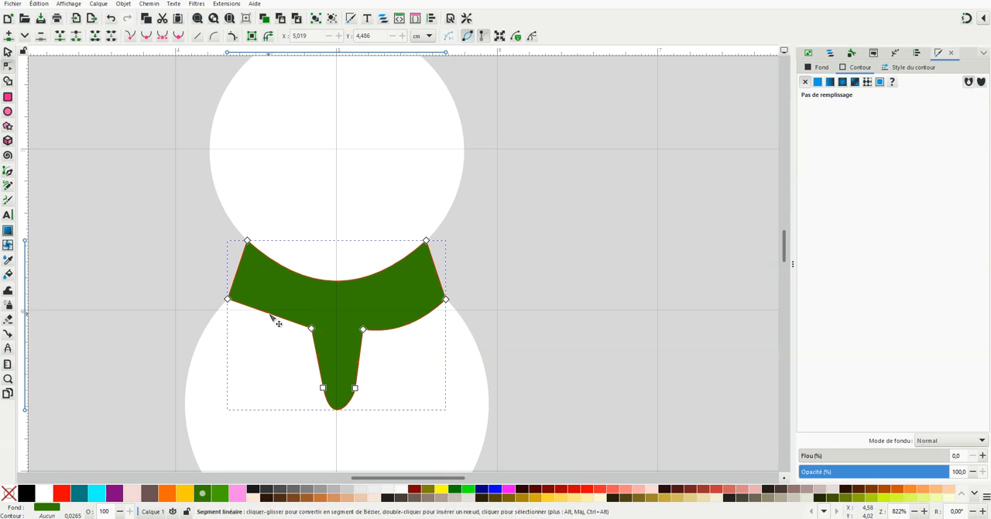
drag(269, 313, 271, 327)
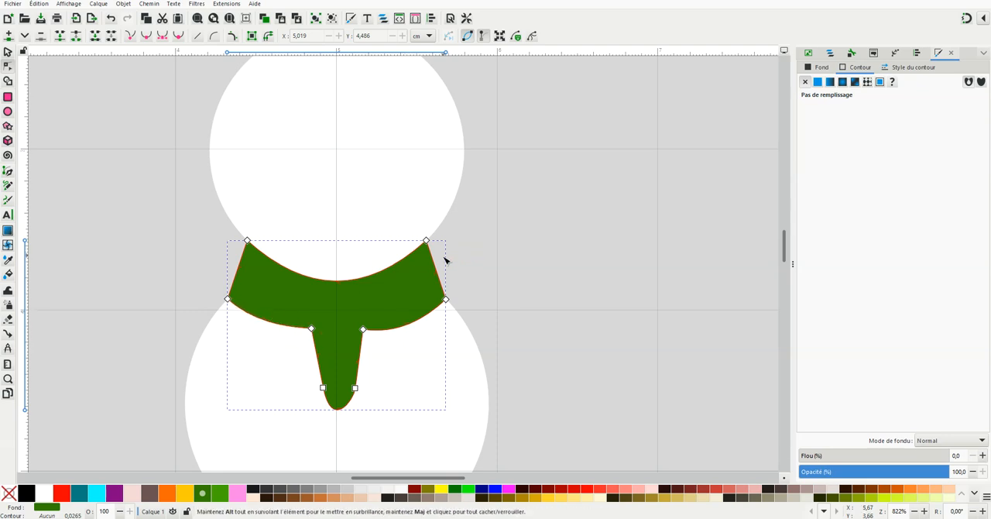
drag(443, 280, 450, 273)
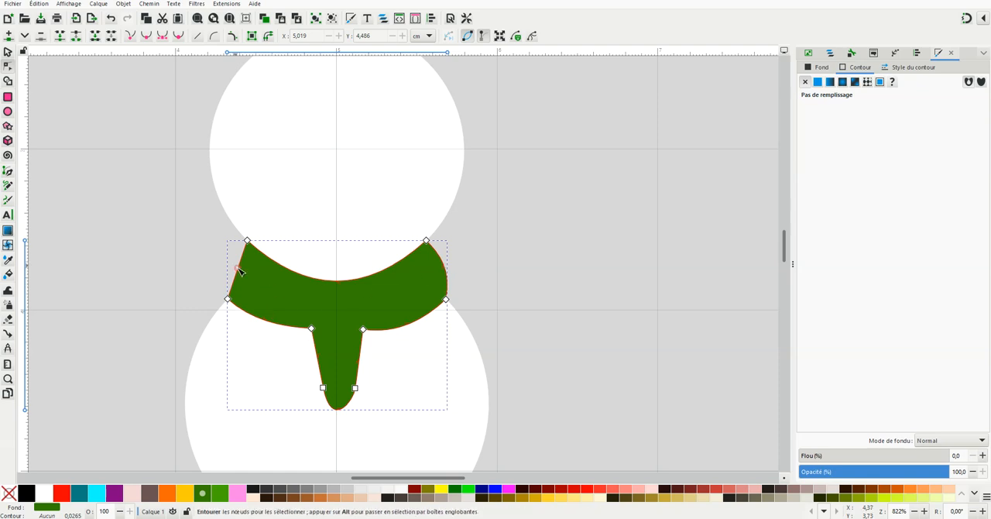
drag(241, 275, 238, 273)
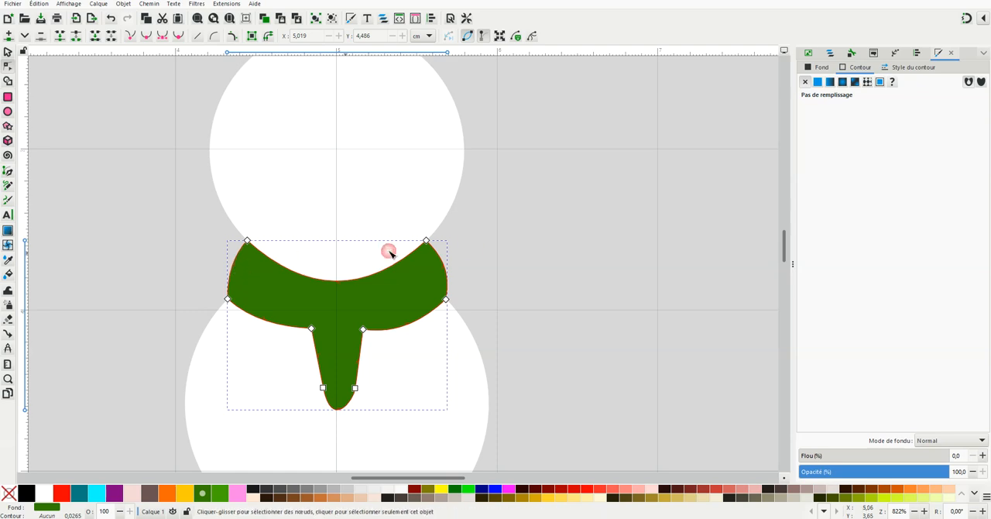
click(507, 240)
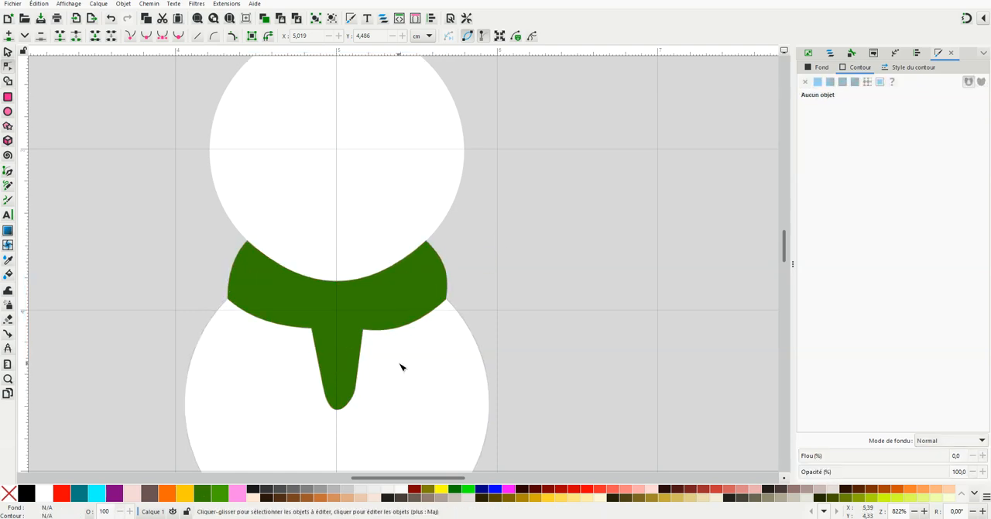
Move the head circle slightly down and right to X 4.218, Y 2.232 cm, against the scarf, and deselect it
click(344, 252)
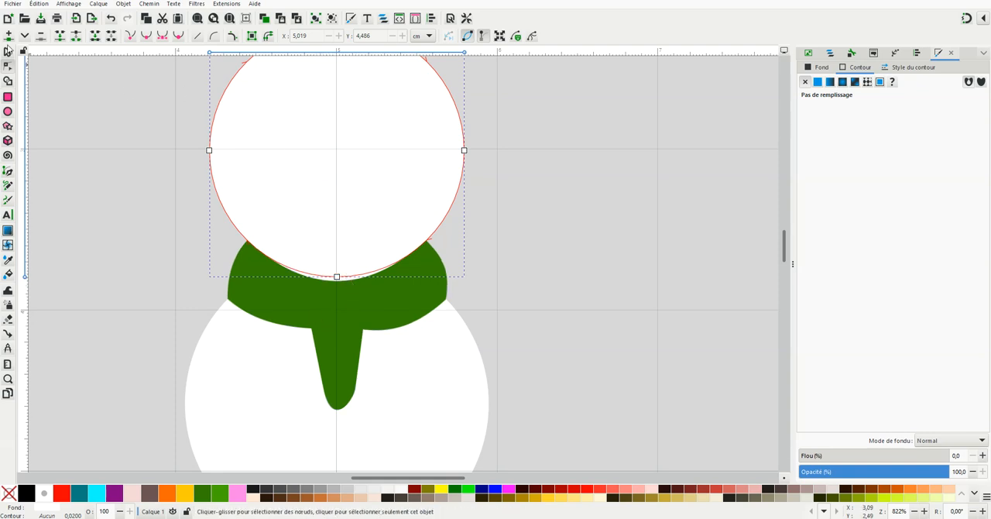
key(s)
mouse_move(337, 159)
mouse_down()
mouse_move(343, 136)
mouse_move(339, 162)
mouse_up()
click(490, 192)
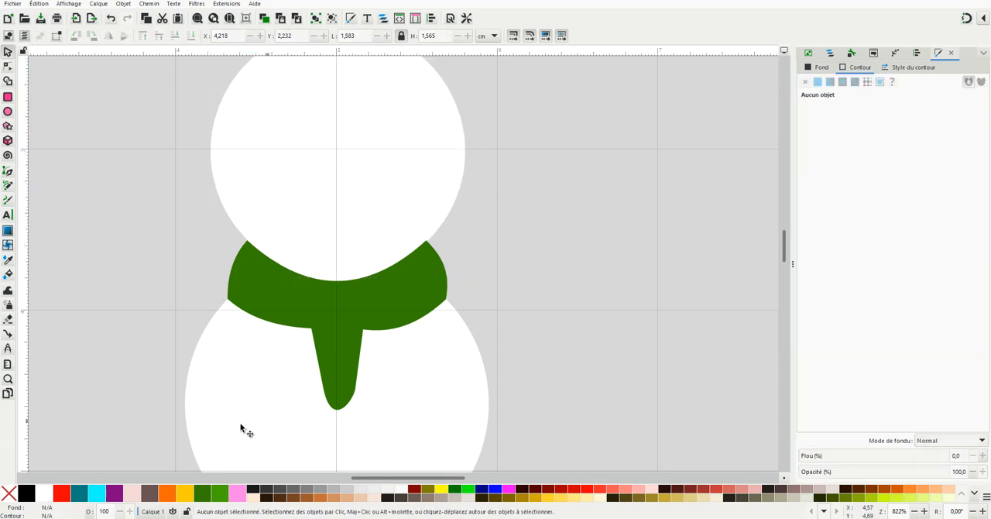
Select the whole snowman and unite the bottom circle with the middle circle's fragments outside the scarf using the Shape Builder
scroll(242, 406, down, 1)
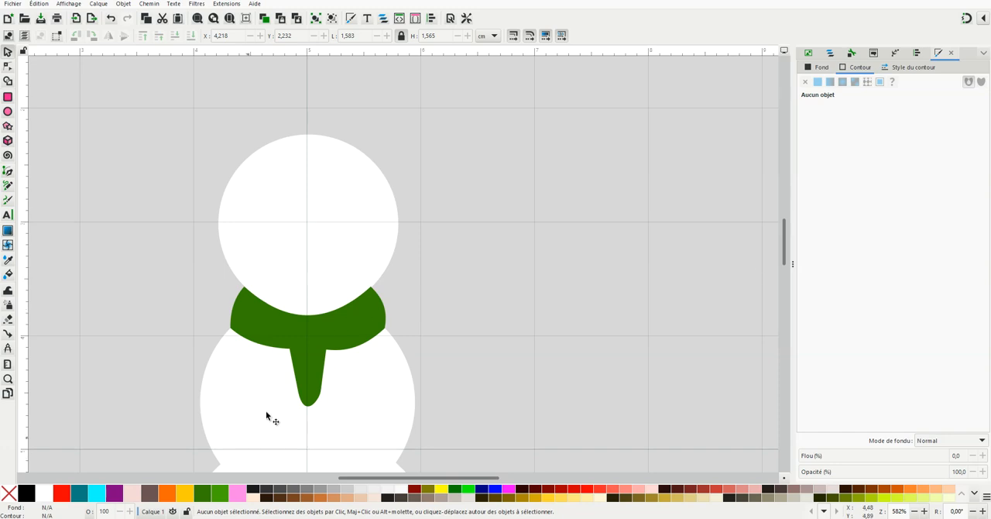
scroll(244, 445, down, 2)
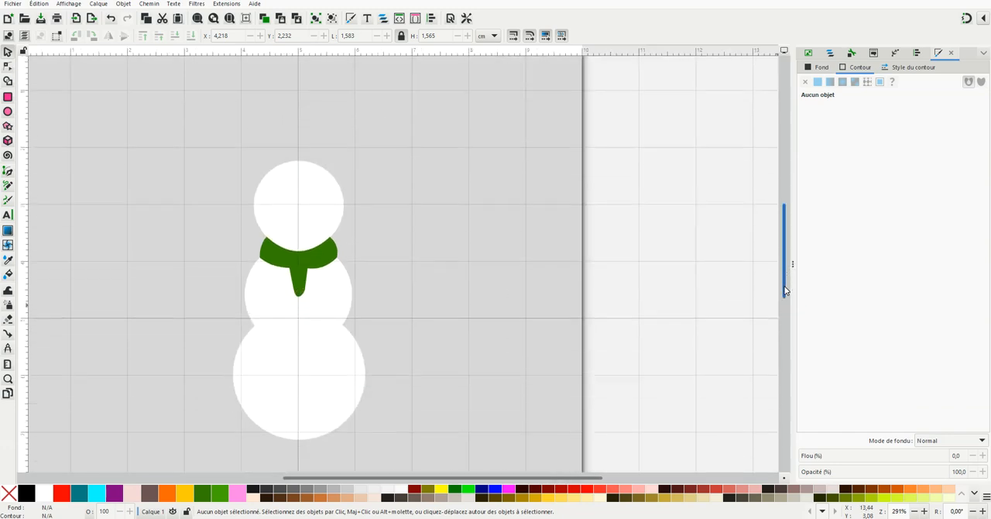
drag(785, 290, 784, 298)
drag(196, 109, 398, 416)
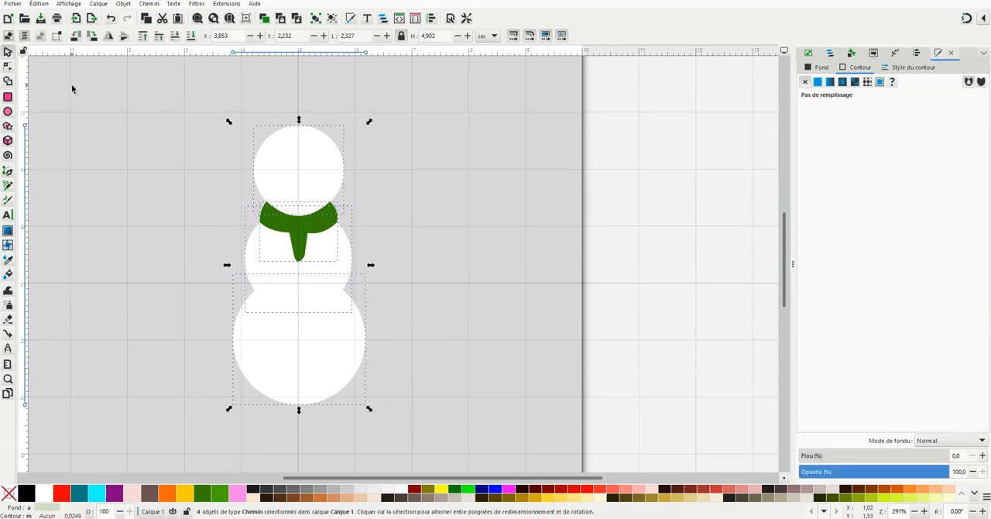
click(8, 81)
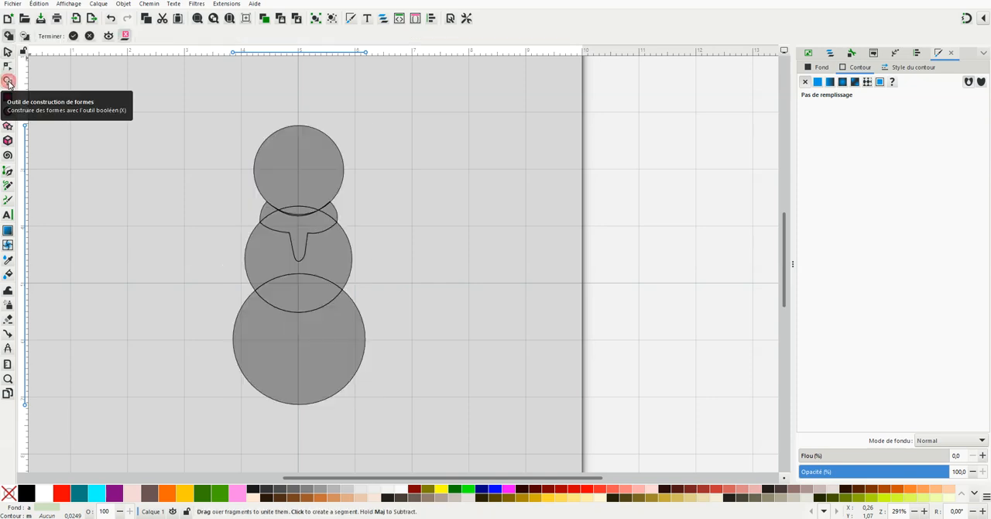
click(297, 373)
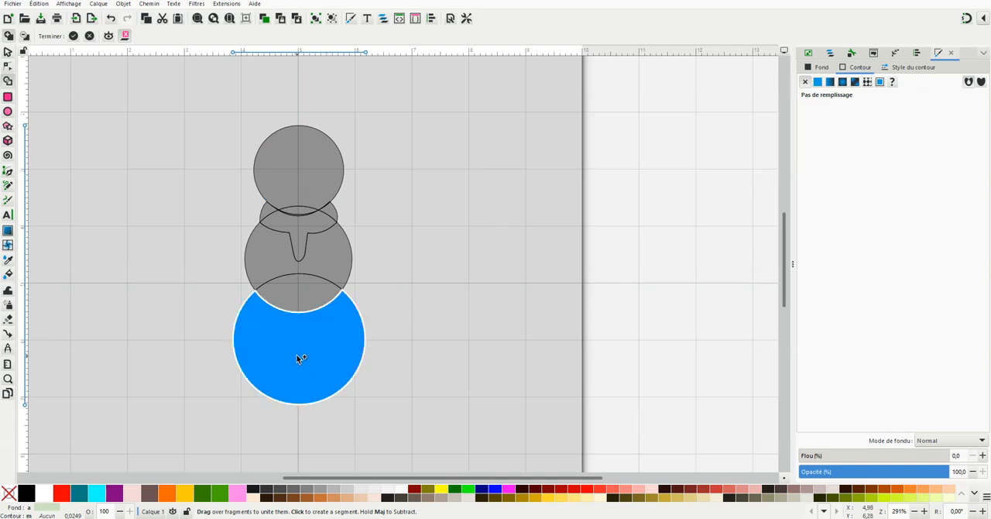
drag(299, 316, 321, 272)
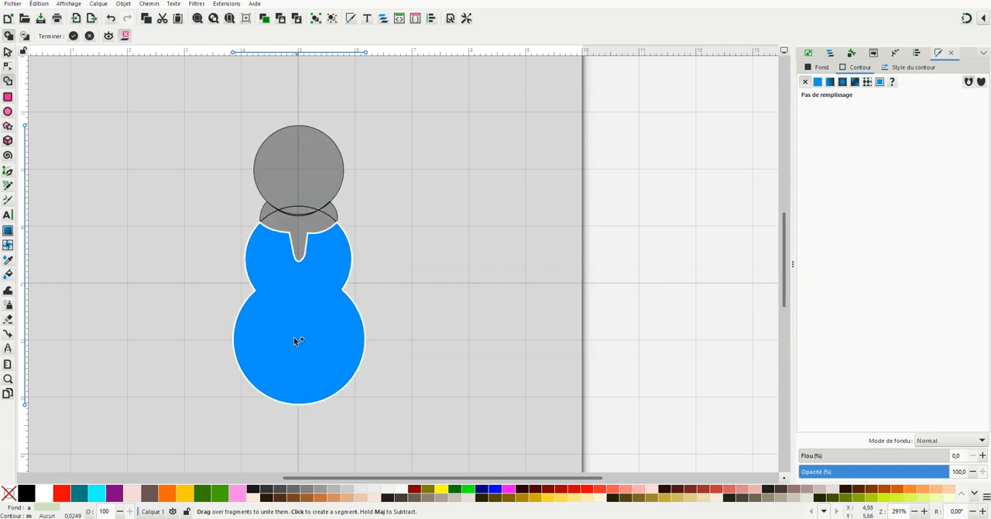
Unite the scarf fragments into one shape and the head fragments into another, apply the Shape Builder result and deselect
scroll(279, 201, up, 1)
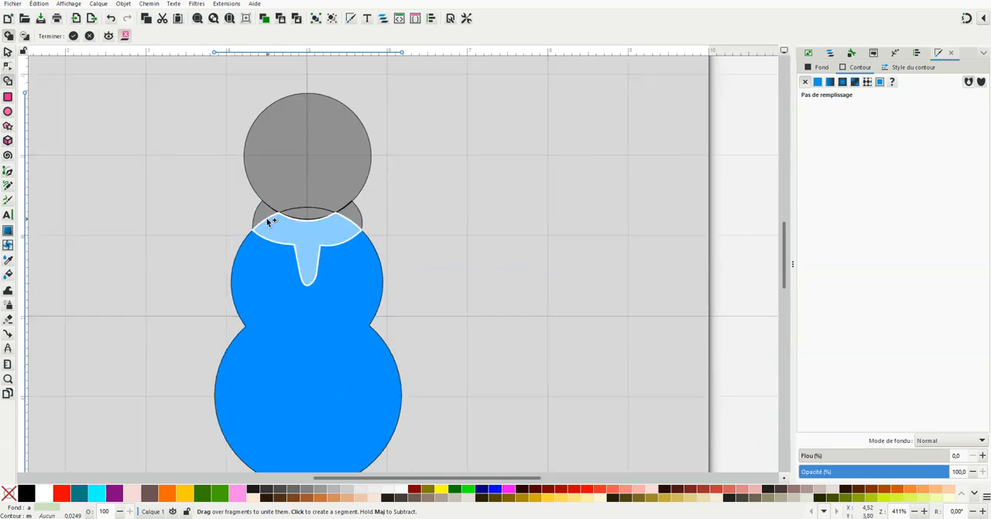
mouse_move(264, 211)
mouse_down()
mouse_move(294, 230)
mouse_move(358, 211)
mouse_up()
drag(311, 136, 304, 150)
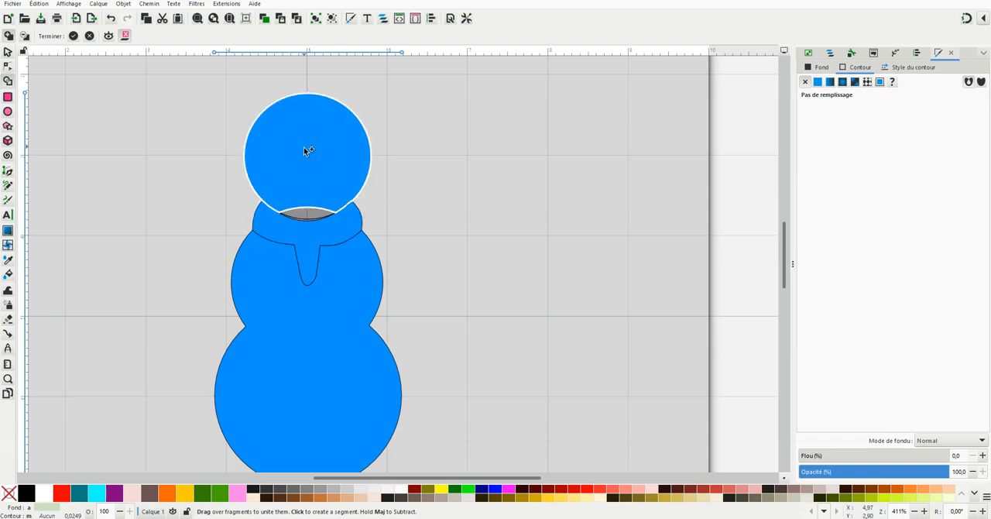
drag(303, 211, 304, 215)
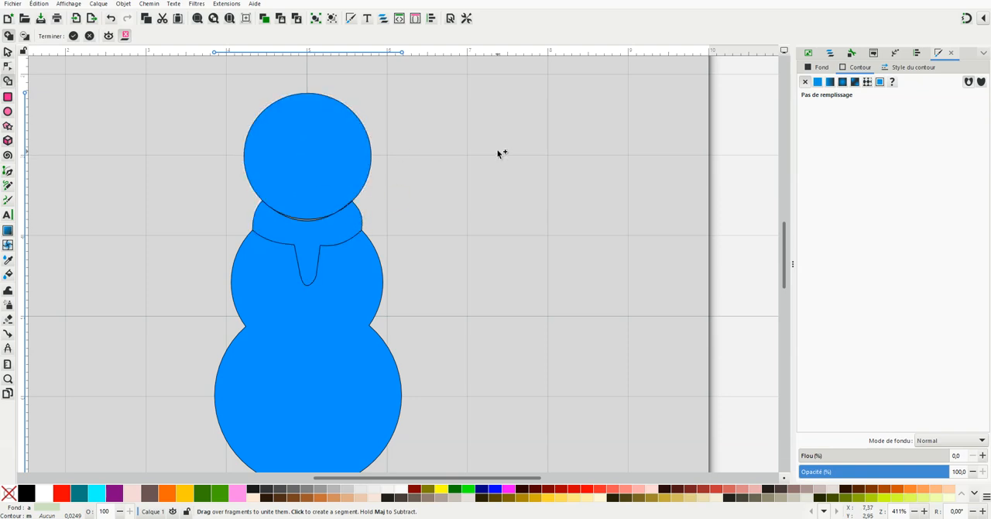
click(73, 35)
click(137, 235)
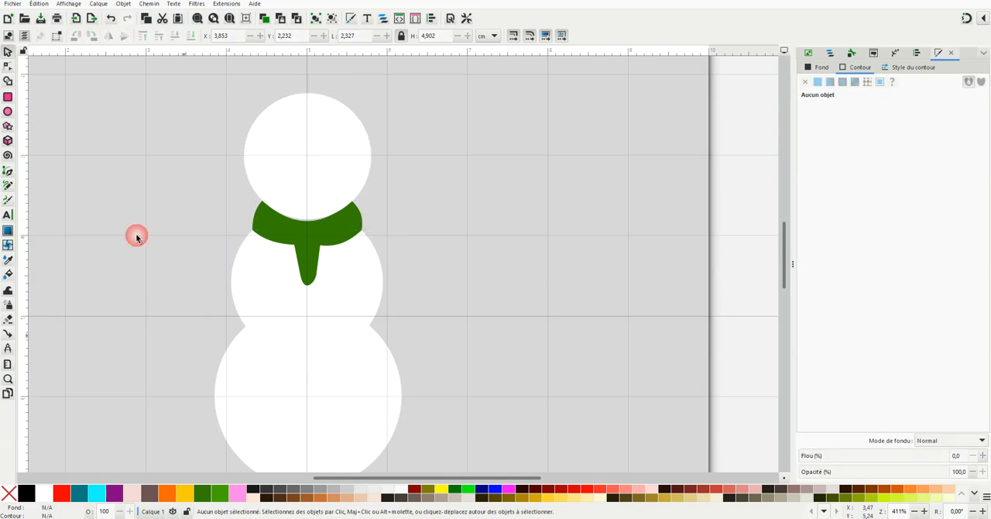
Examine the path nodes of the body, the scarf and the head, closing in on the head's lower edge
click(270, 314)
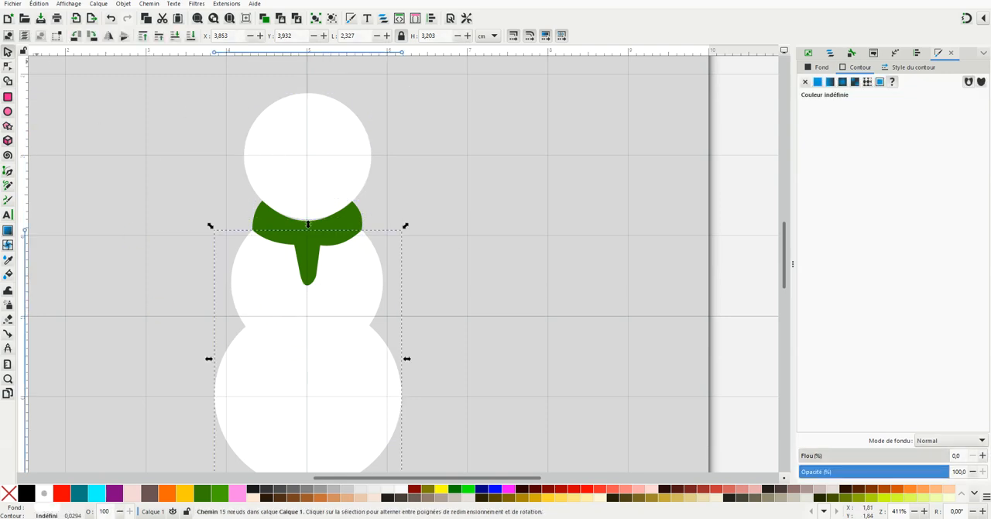
click(8, 66)
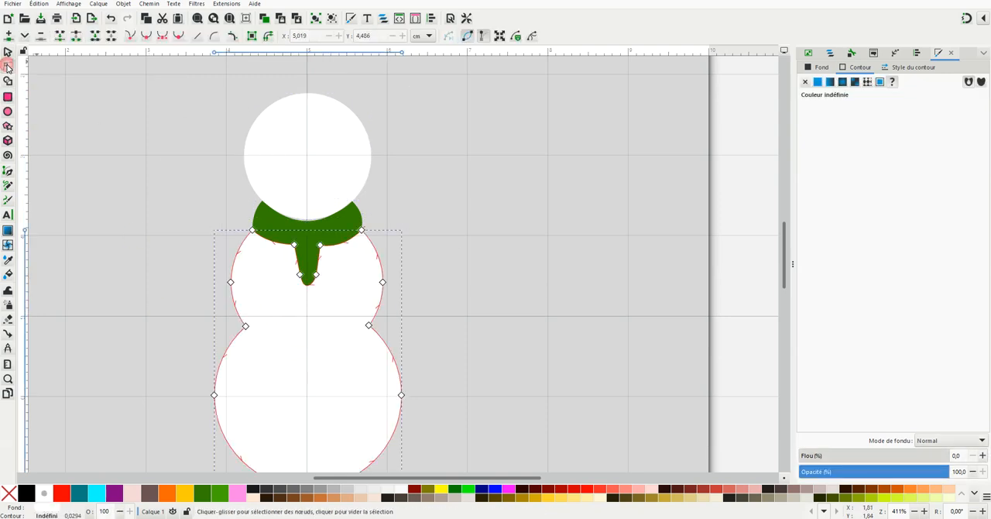
click(347, 220)
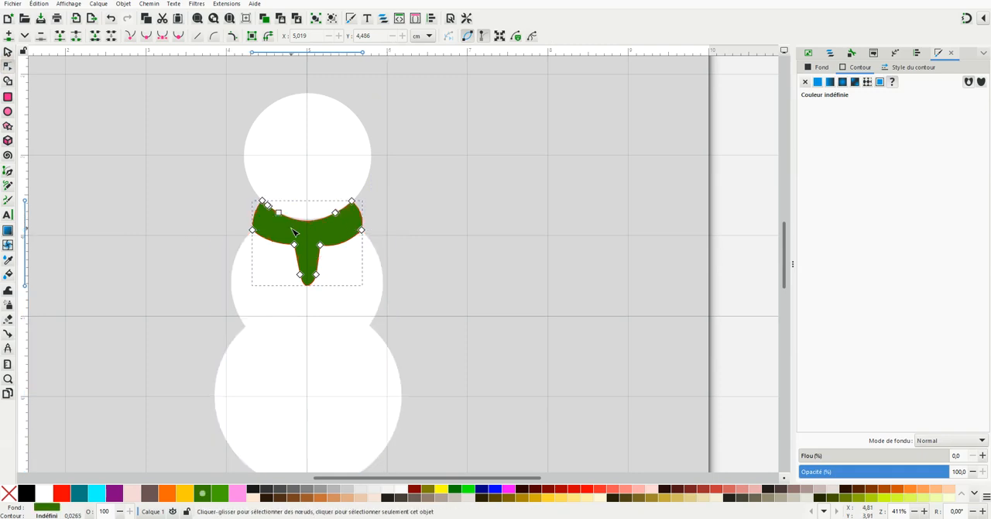
click(354, 113)
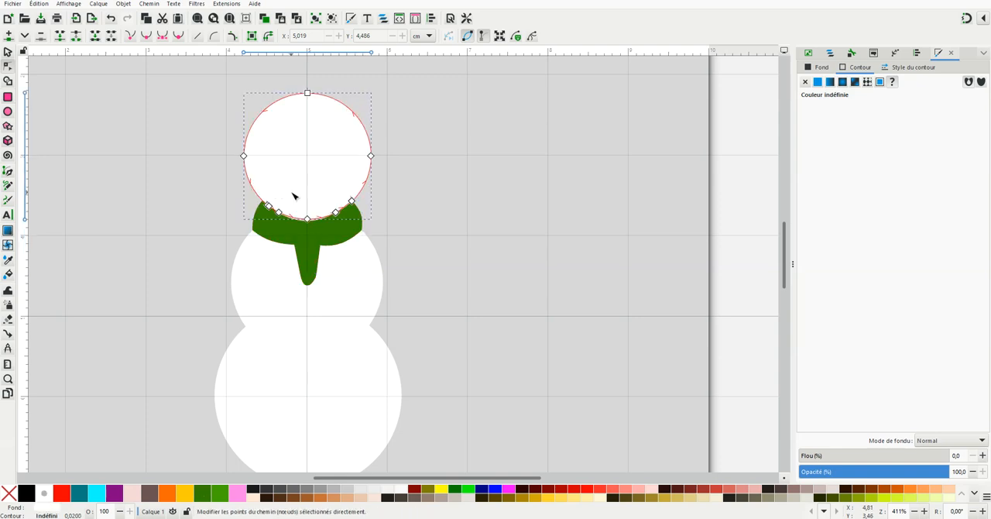
scroll(294, 196, up, 2)
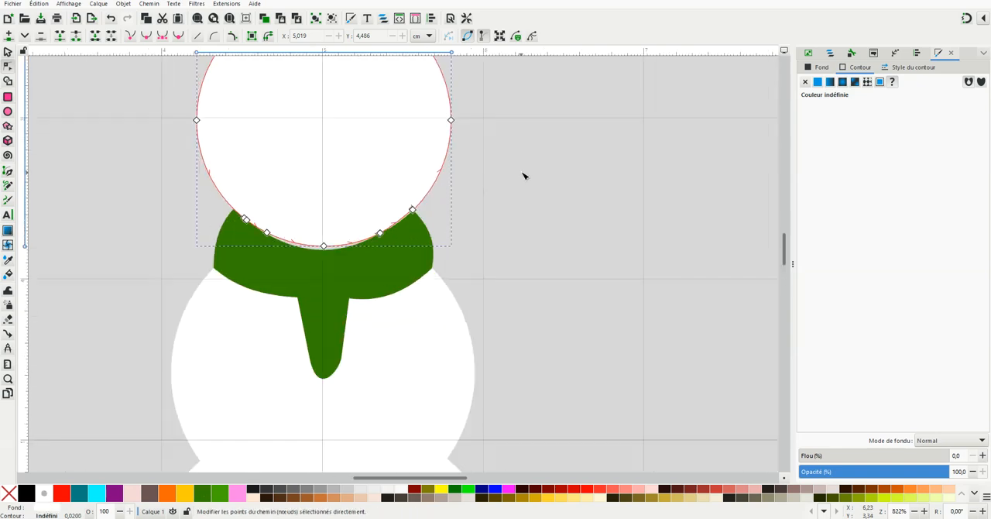
Delete the extra nodes along the scarf's upper edge and bend that edge to follow the head's lower curve
click(320, 267)
scroll(315, 250, up, 2)
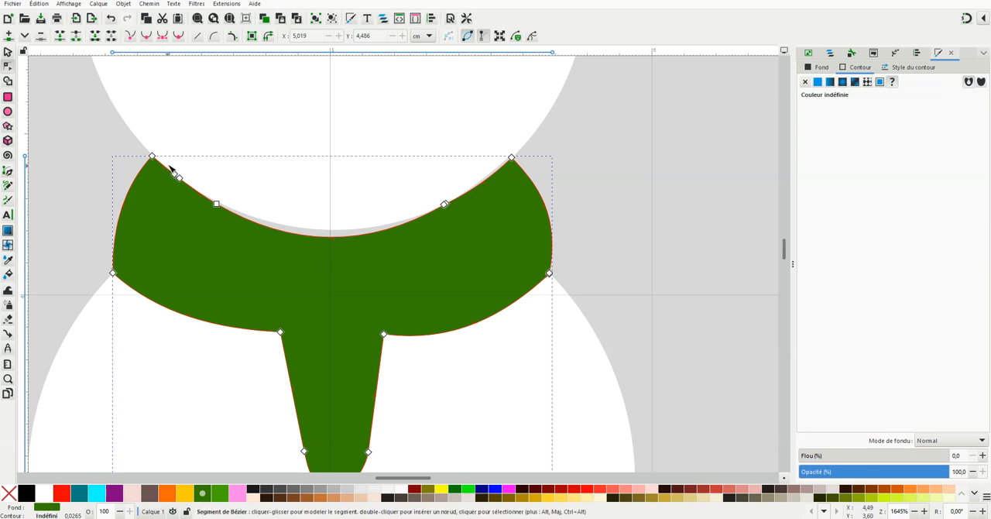
drag(168, 164, 187, 195)
drag(219, 217, 220, 219)
key(Delete)
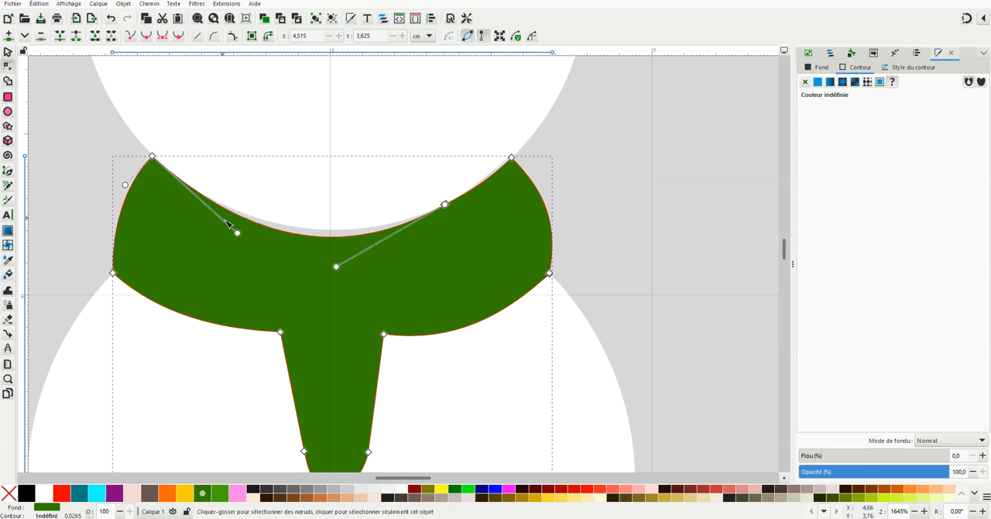
drag(431, 196, 465, 214)
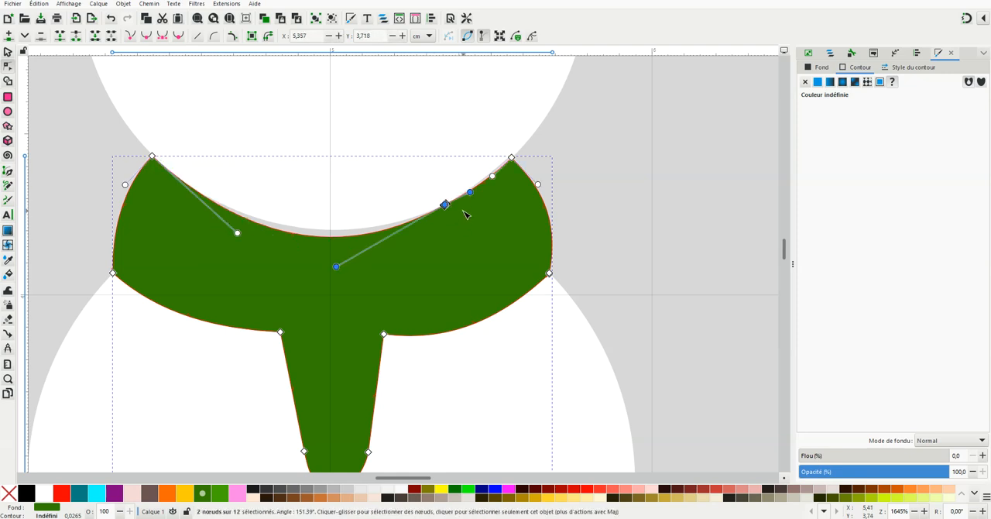
key(Delete)
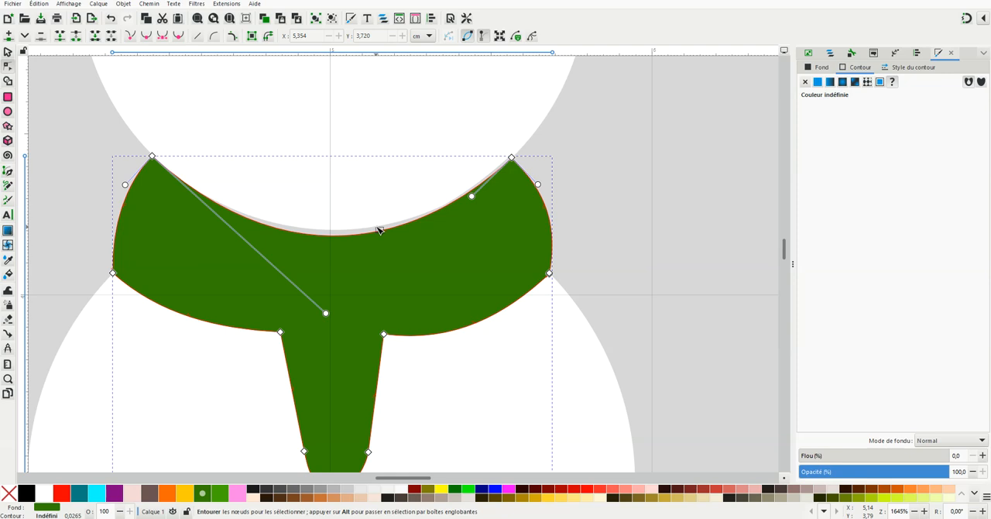
drag(385, 232, 390, 225)
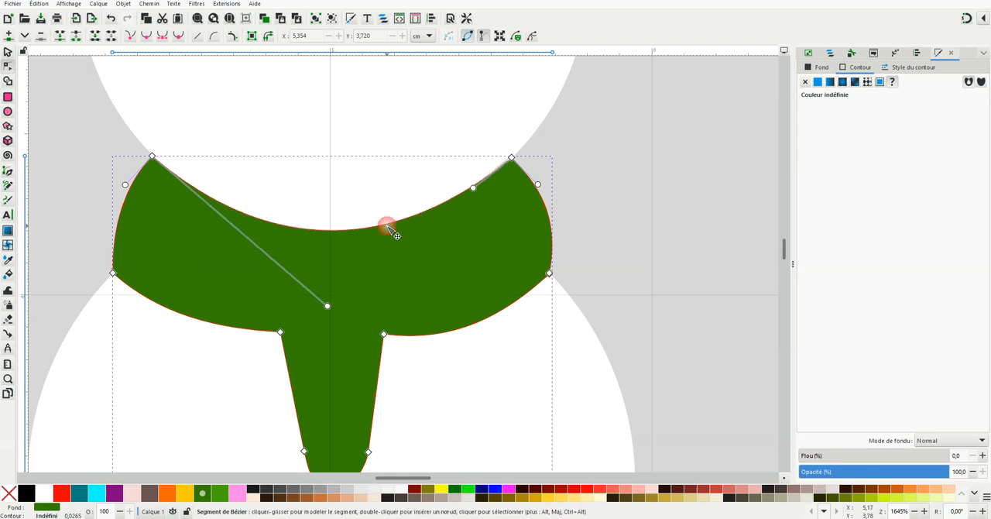
click(625, 152)
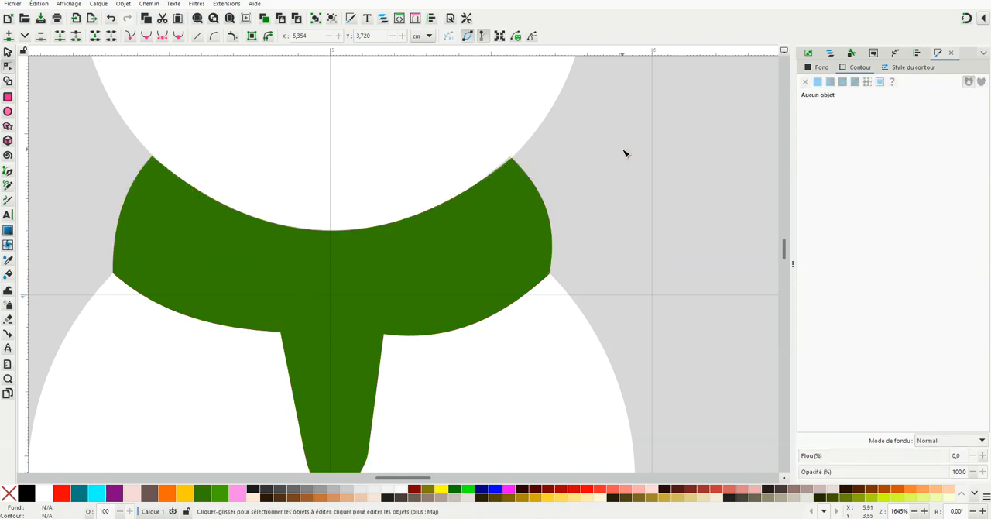
Delete the head outline's node at the scarf's upper-right corner to close the gap there, and deselect the head
click(508, 182)
scroll(511, 167, up, 3)
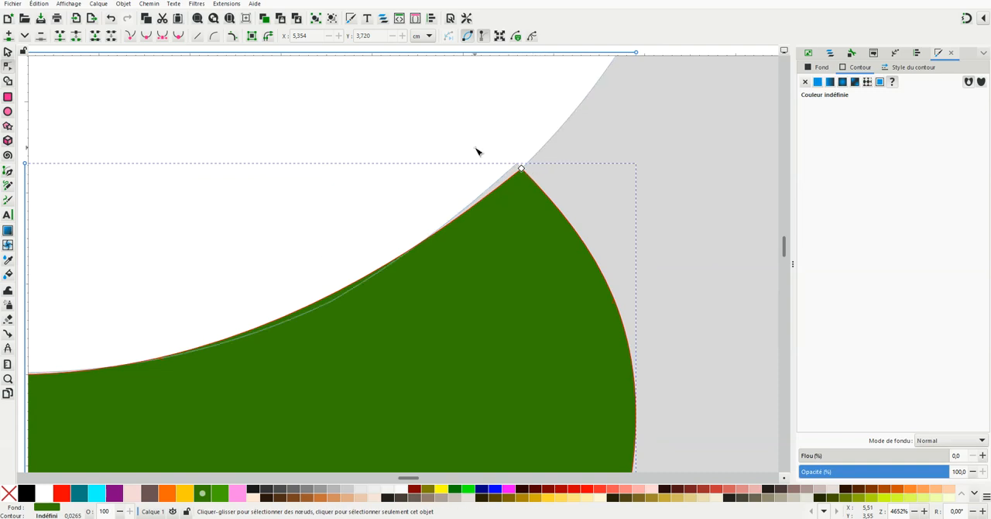
click(519, 164)
click(518, 166)
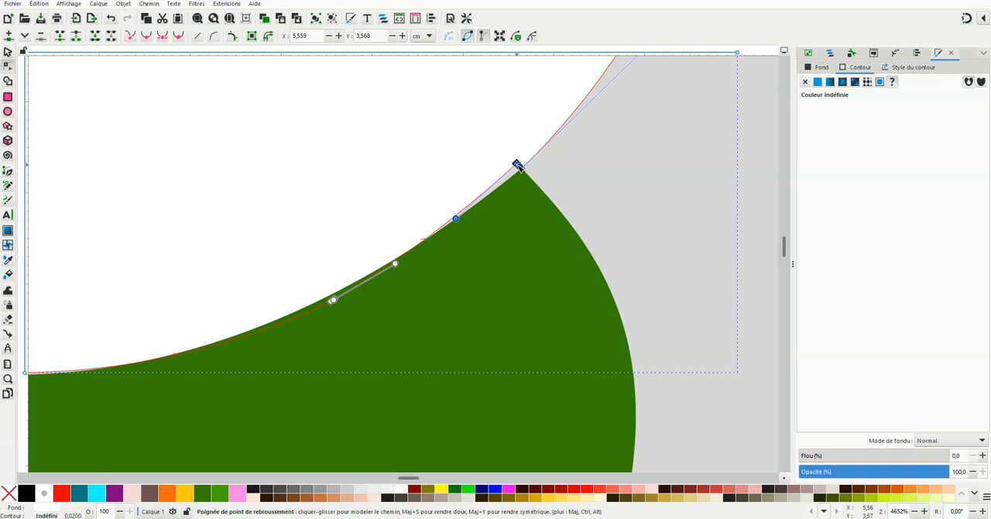
key(Delete)
scroll(113, 271, down, 1)
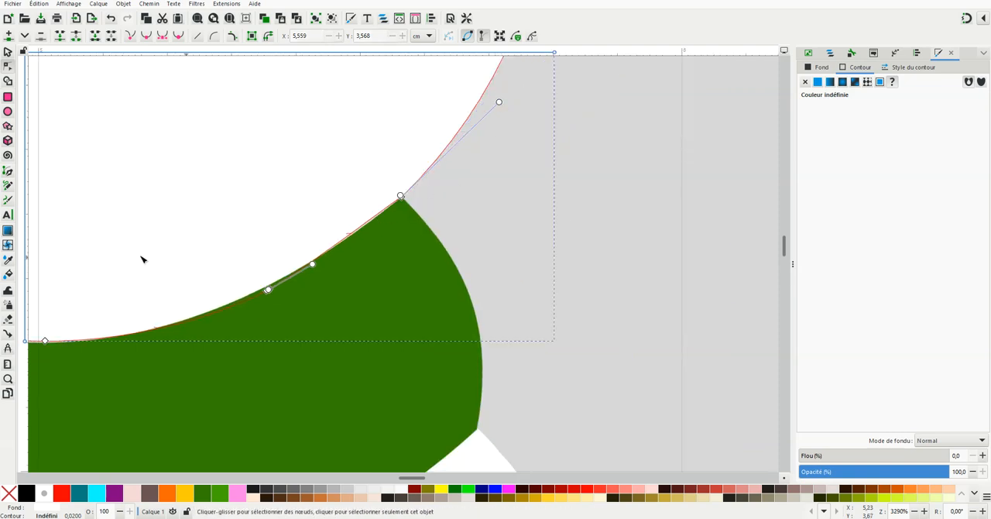
scroll(130, 224, down, 2)
drag(412, 481, 389, 481)
scroll(378, 159, down, 1)
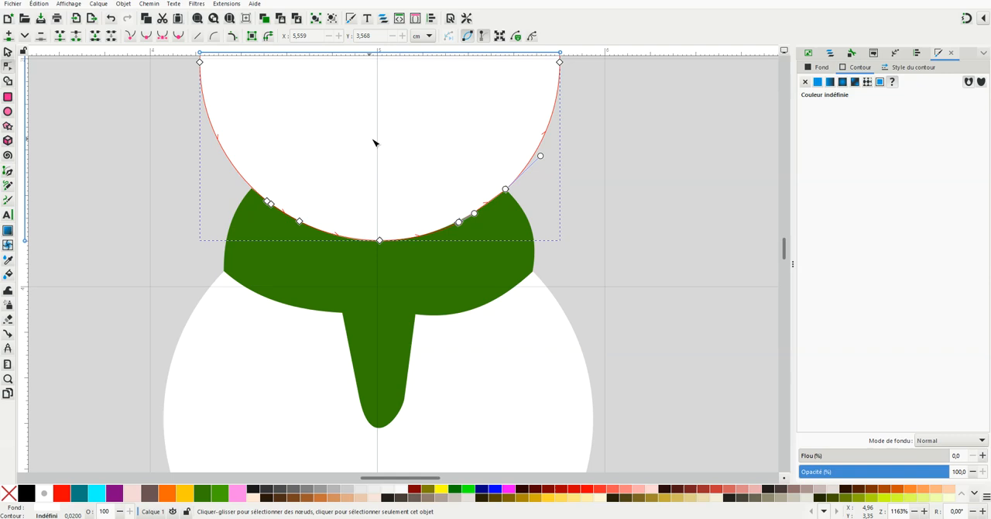
click(605, 169)
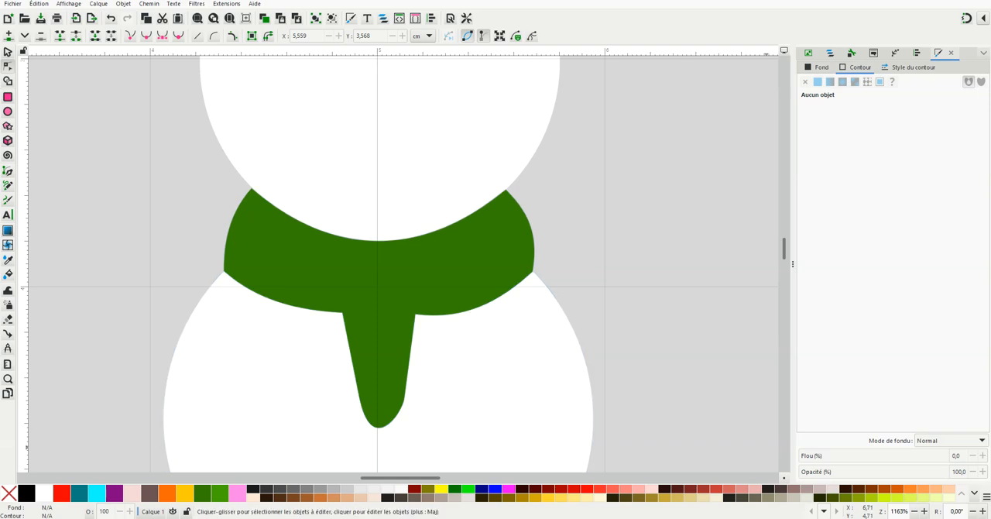
Open the Ink/Stitch parameters for the white body shape and turn off the underpath option for its fill stitching
click(915, 511)
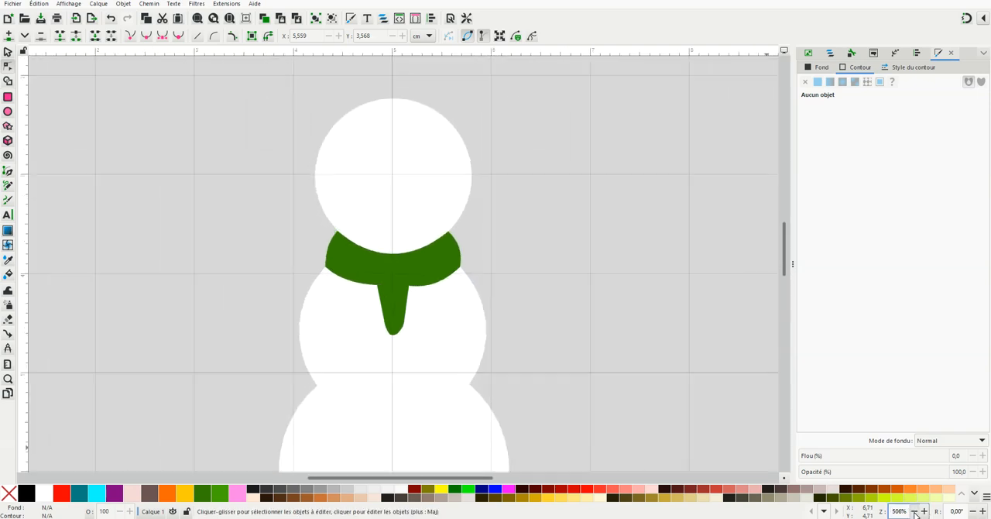
scroll(453, 434, up, 1)
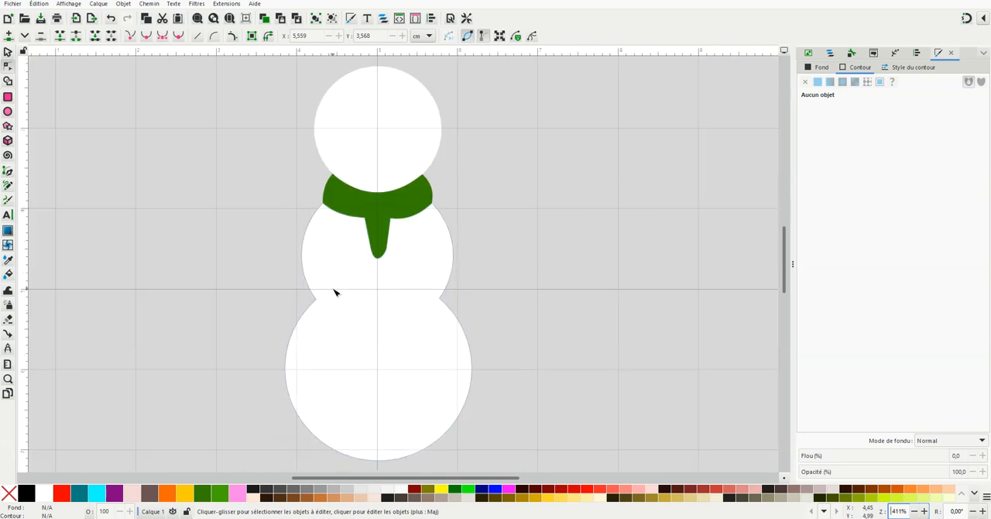
click(370, 291)
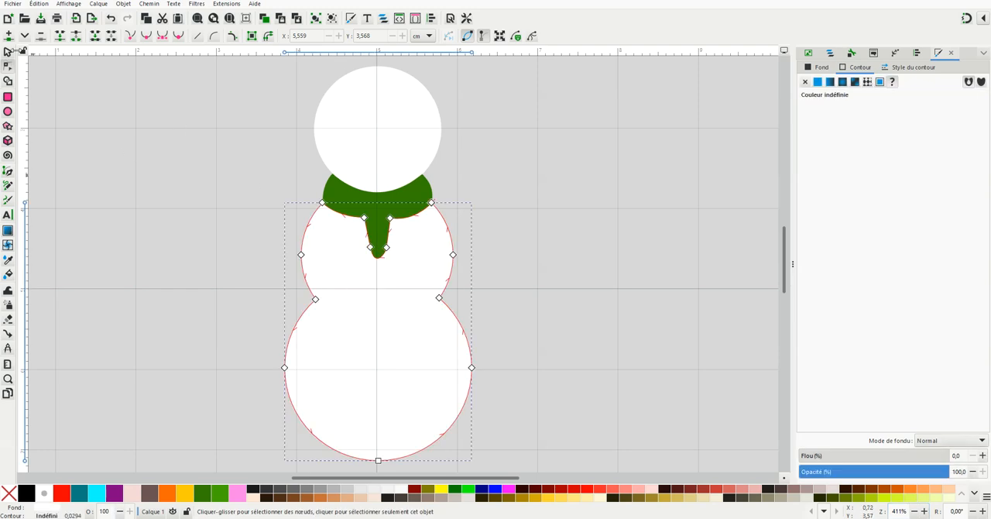
click(8, 52)
click(226, 5)
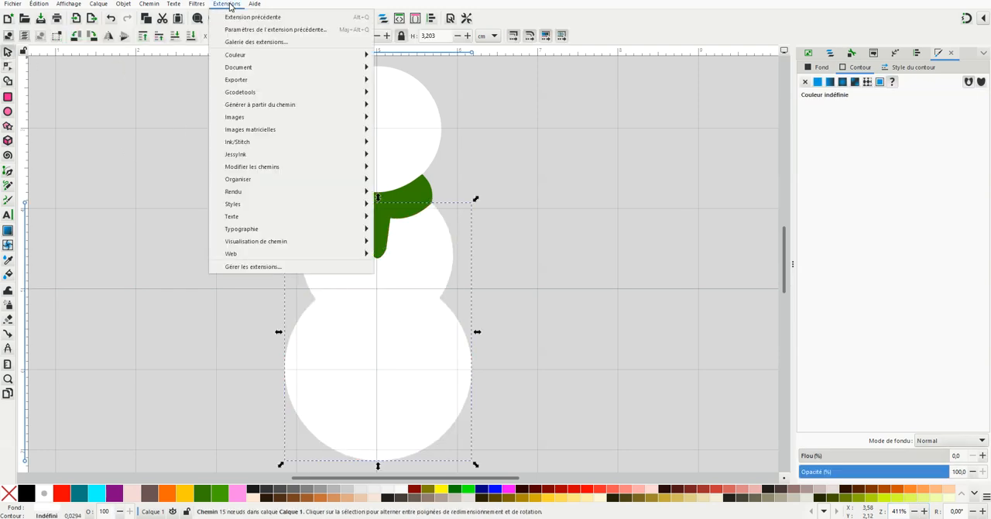
mouse_move(248, 142)
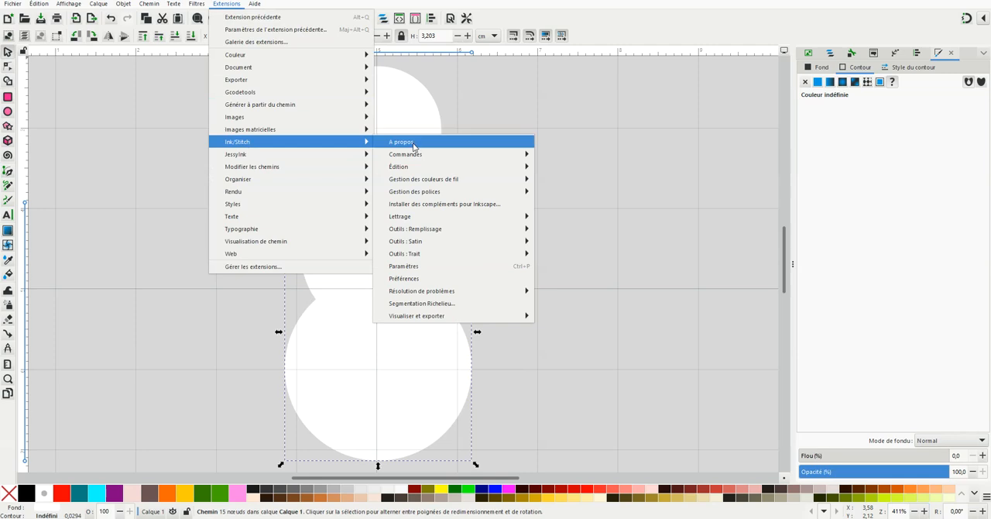
click(416, 266)
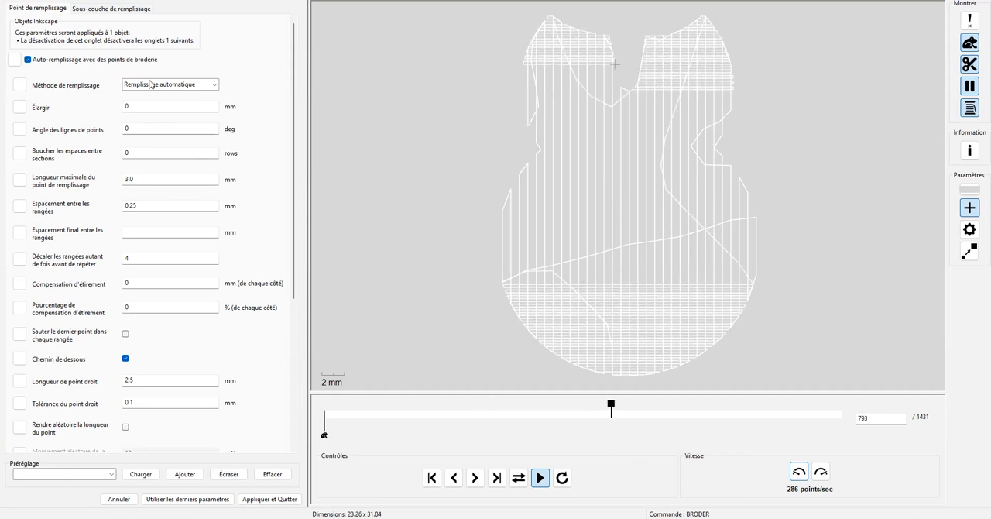
click(126, 359)
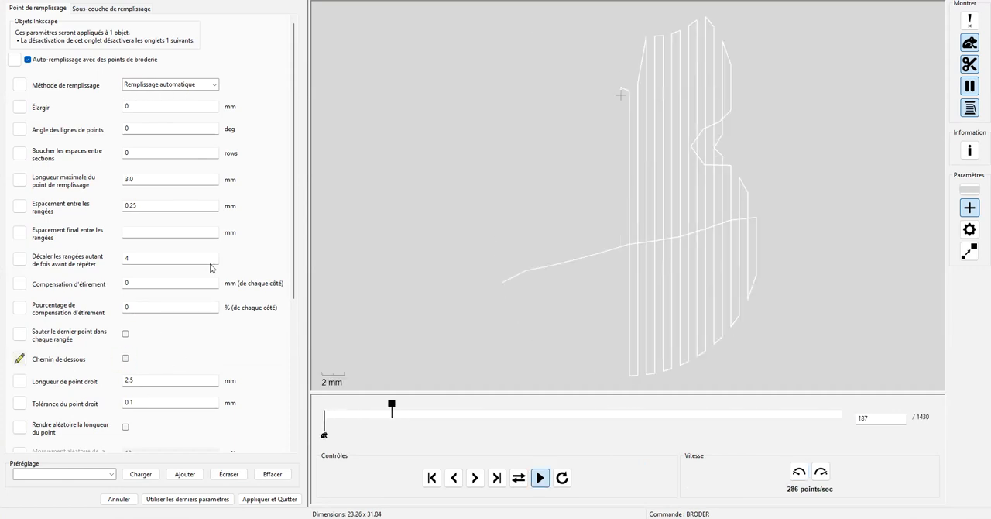
For the body's fill underlay, turn off underpath and set the row spacing to 2 mm and the inset to 0.5 mm
click(109, 10)
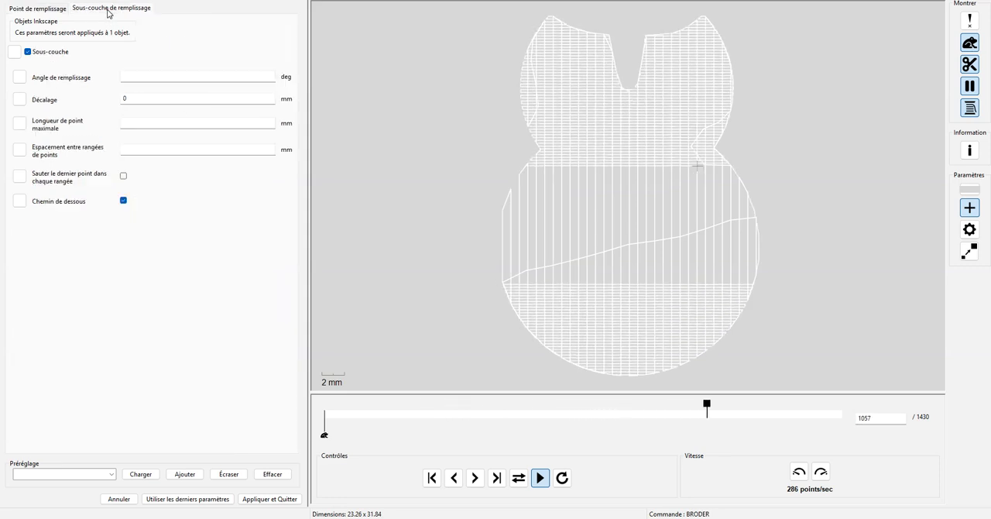
click(123, 200)
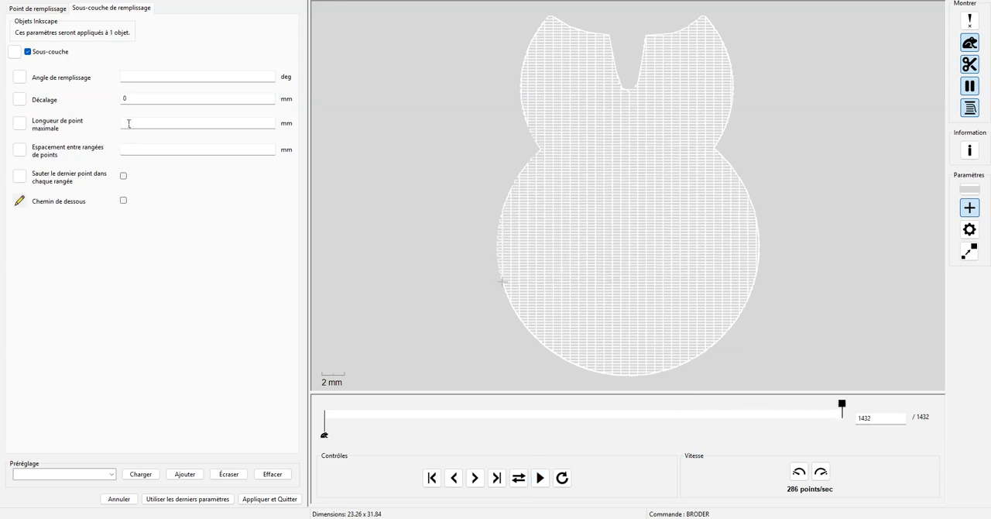
click(133, 151)
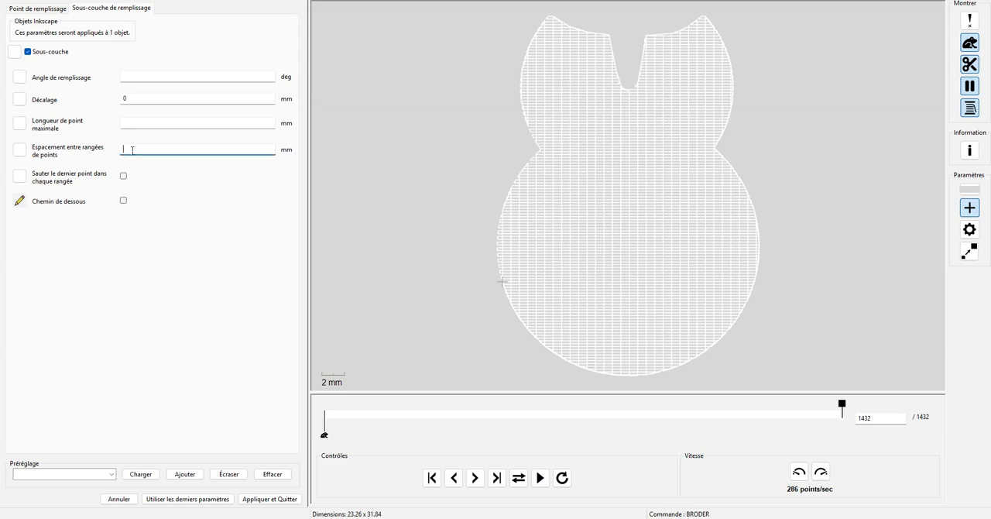
text(2)
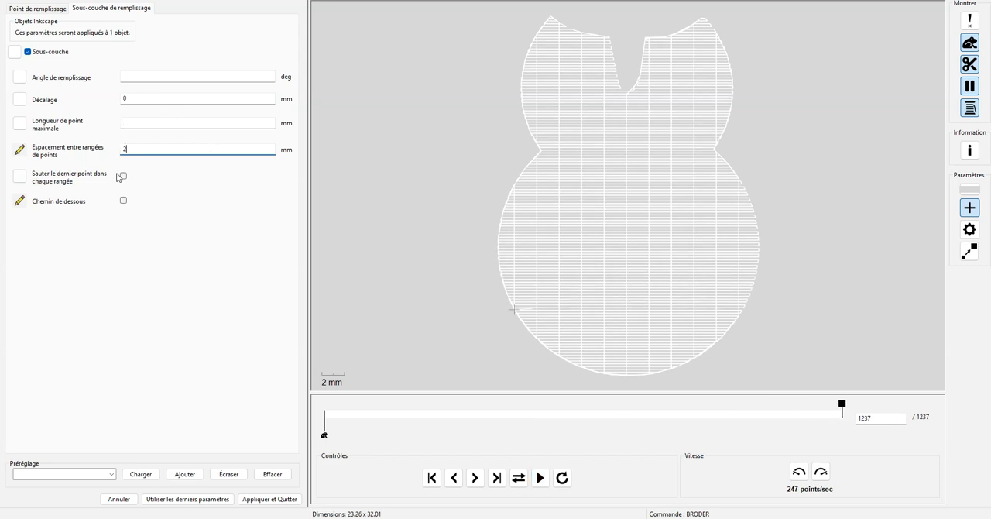
click(114, 100)
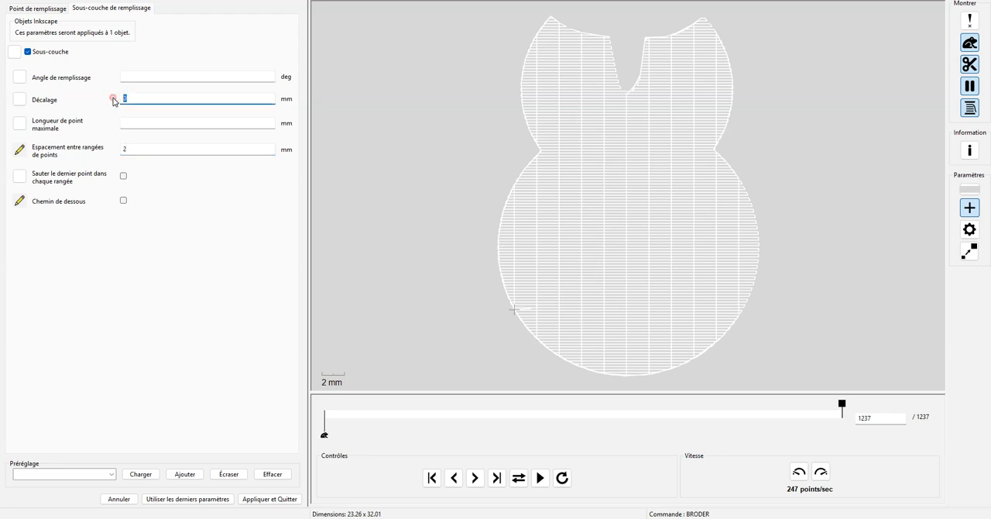
text(0.5)
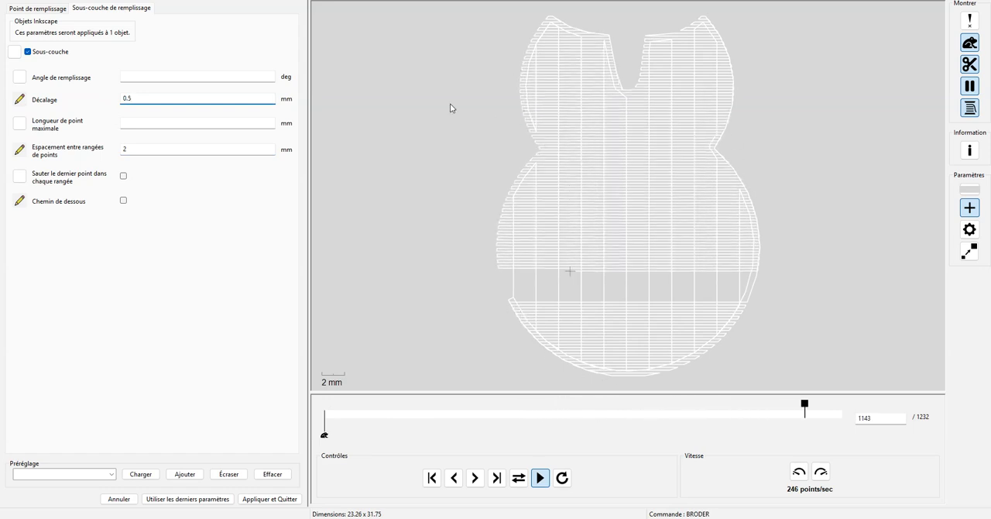
Set the body fill's stitch line angle to 30 degrees and its pull compensation to 0.2 mm
click(35, 10)
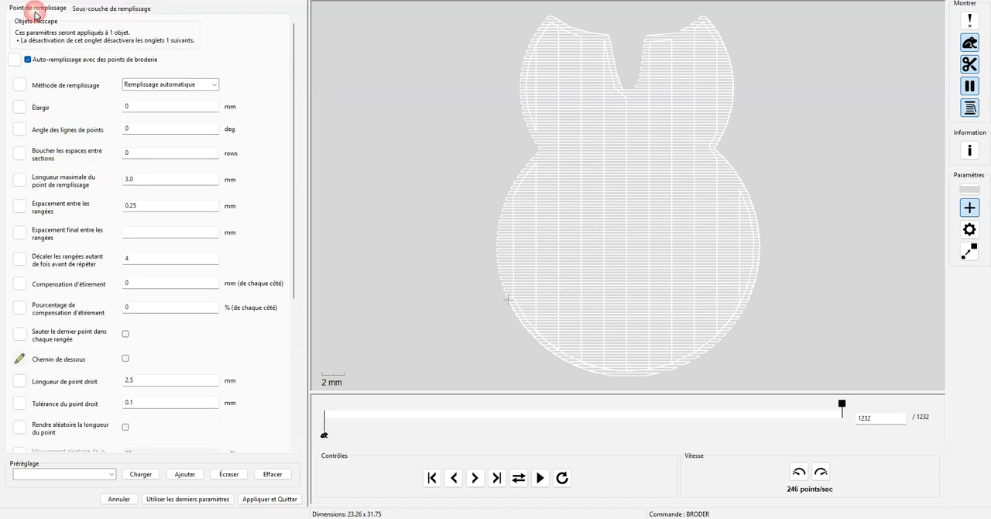
double_click(134, 127)
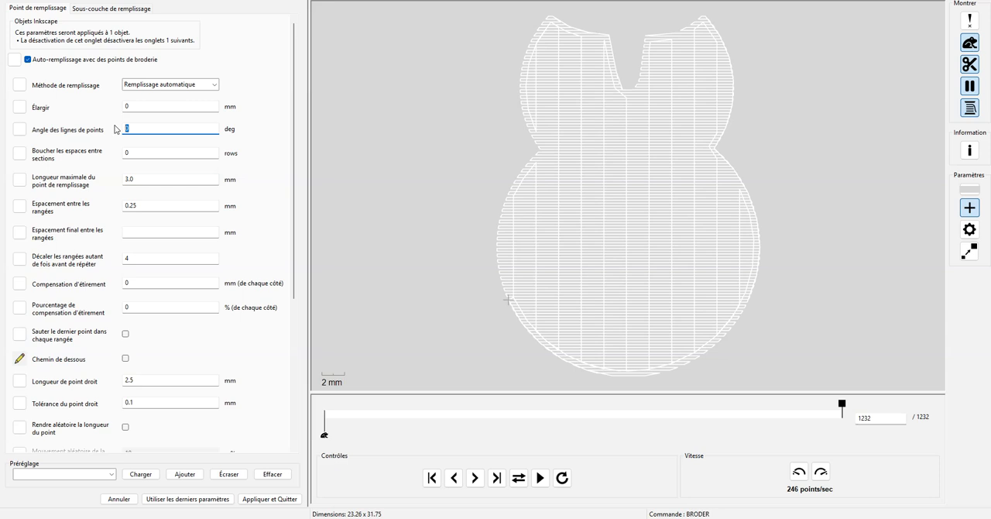
text(30)
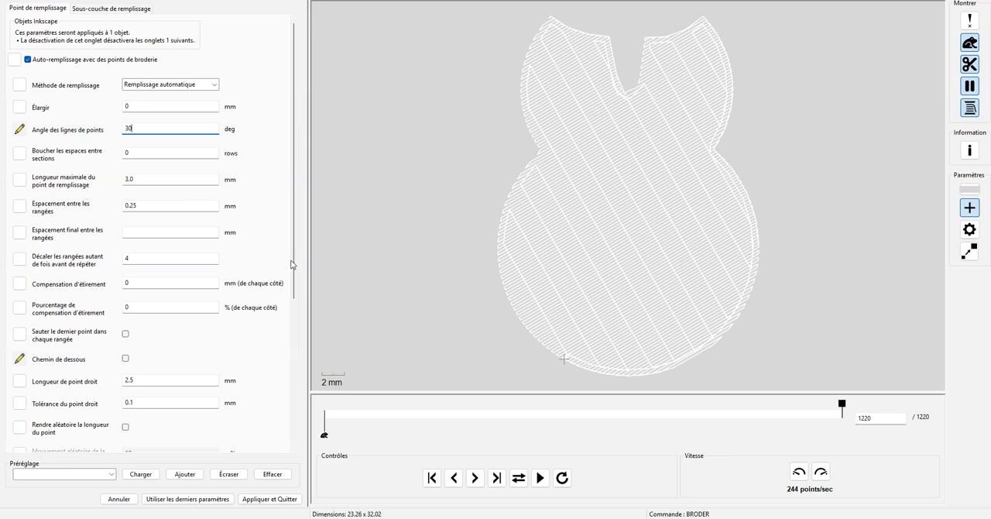
scroll(295, 259, down, 2)
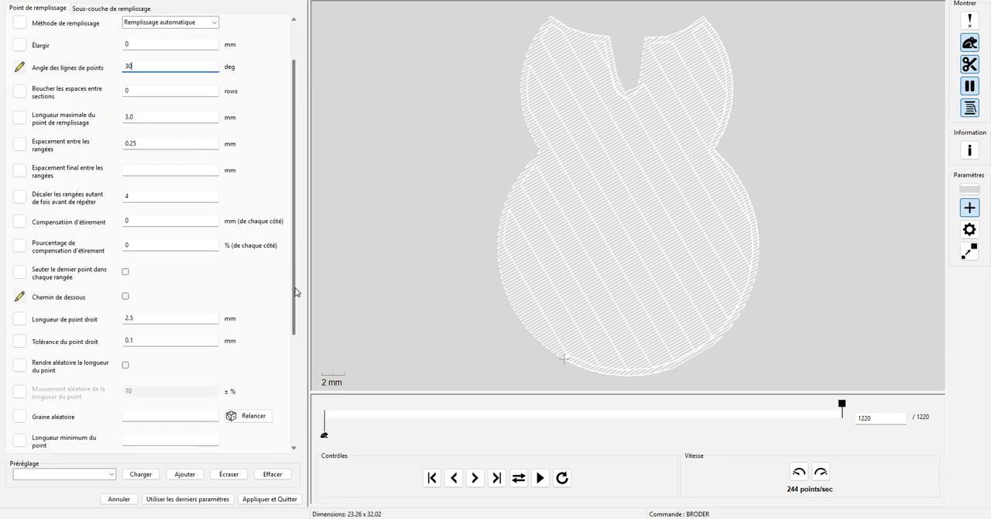
scroll(295, 291, up, 2)
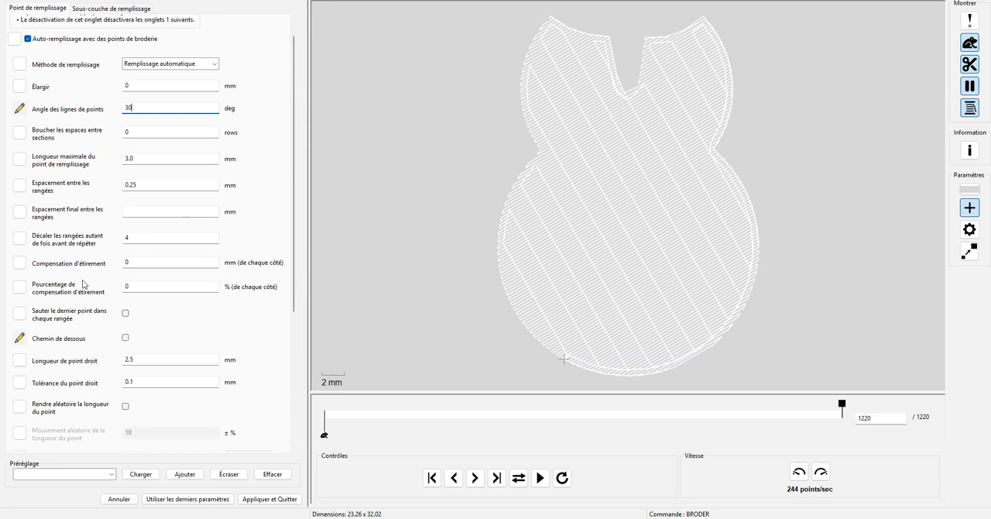
click(109, 261)
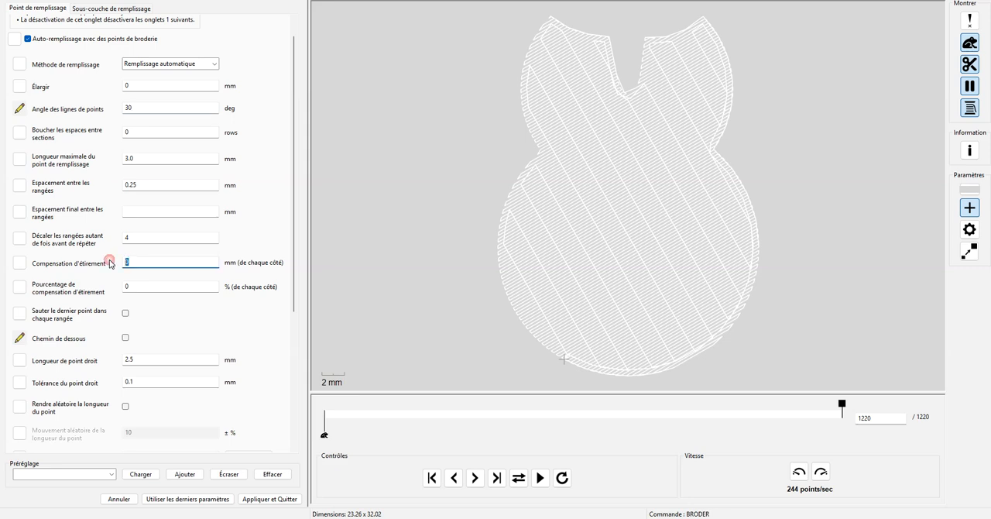
text(0)
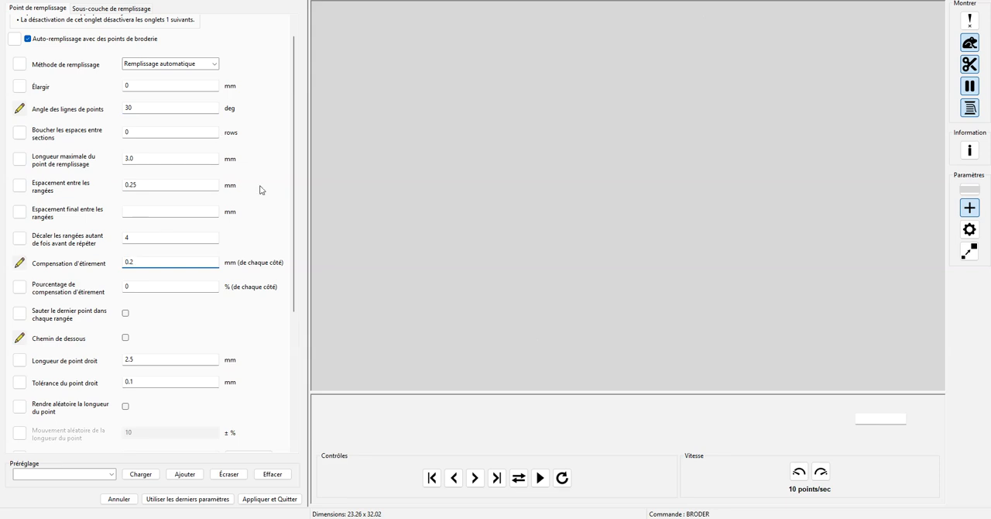
Review the remaining fill settings, refresh the stitch preview, and apply the stitch parameters to the body
click(132, 212)
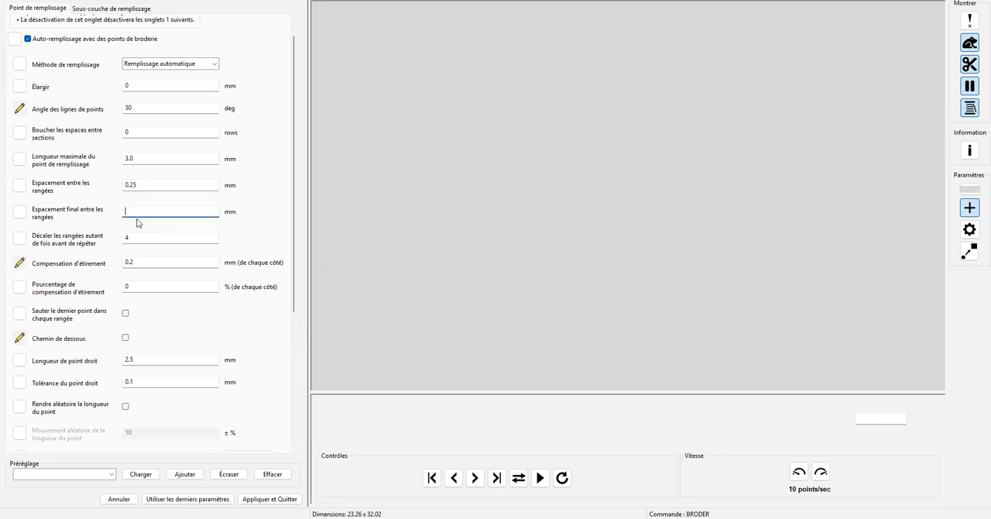
drag(292, 271, 302, 430)
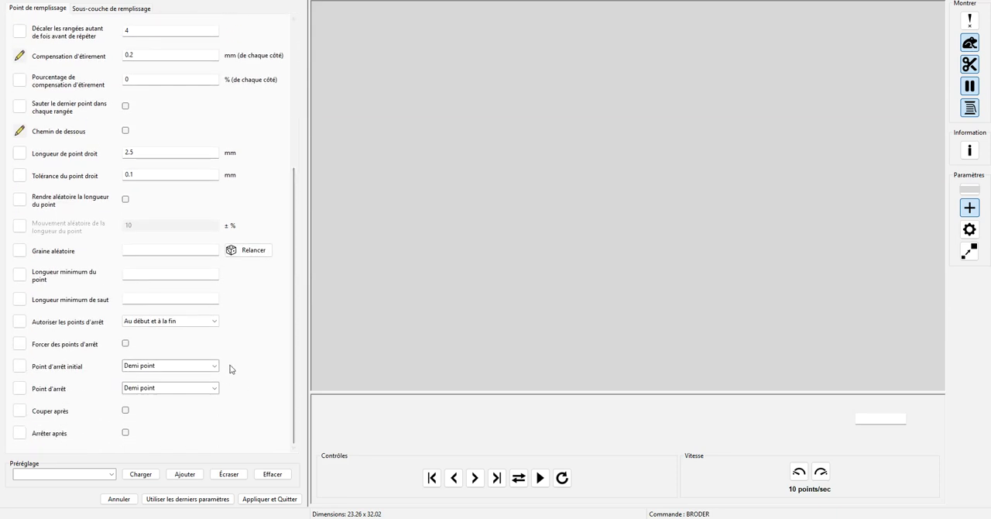
scroll(257, 353, up, 3)
scroll(251, 290, up, 3)
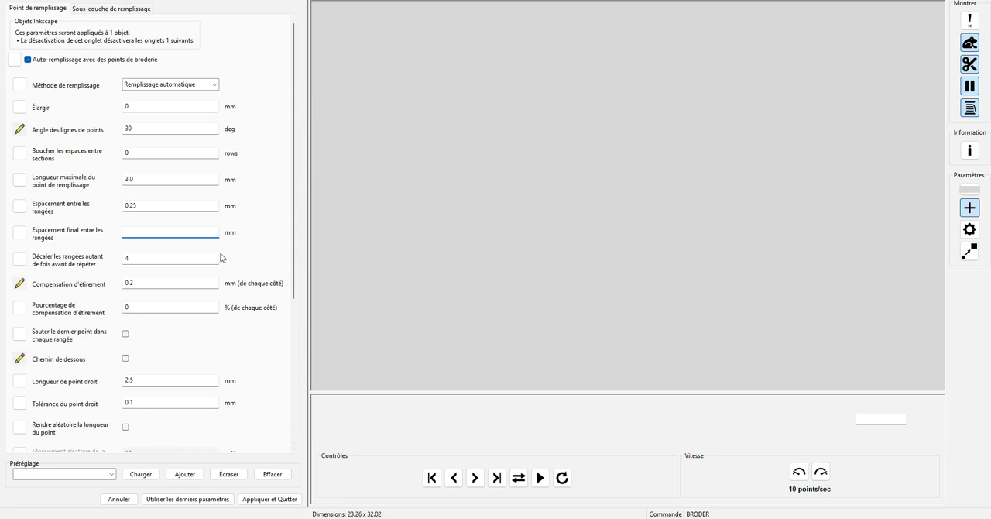
click(176, 204)
click(187, 231)
click(562, 477)
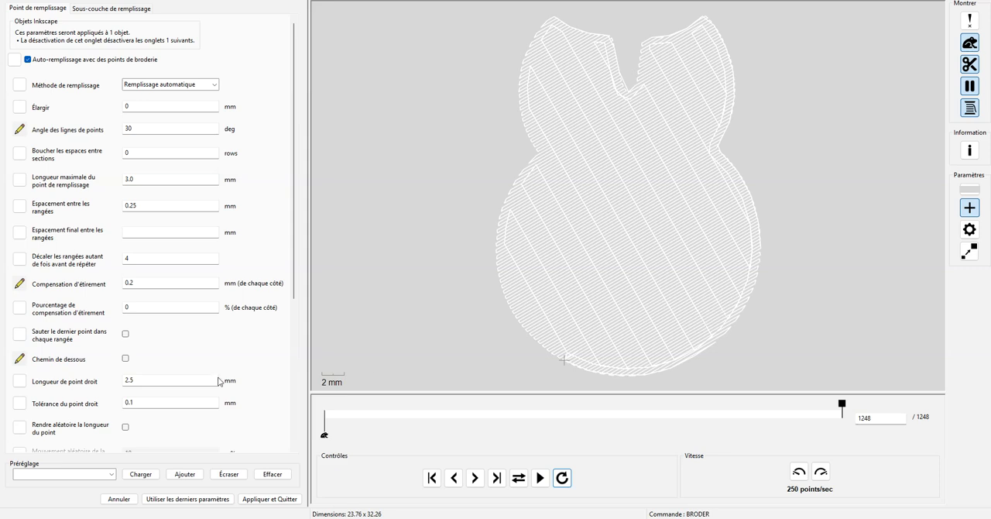
click(280, 503)
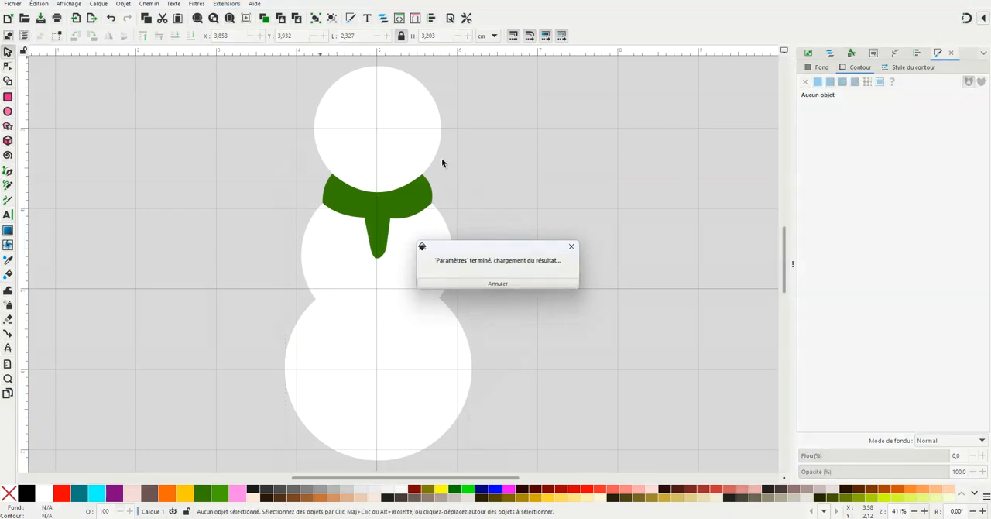
Open the Ink/Stitch parameters for the white head shape and set its stitch line angle to 40 degrees
click(381, 158)
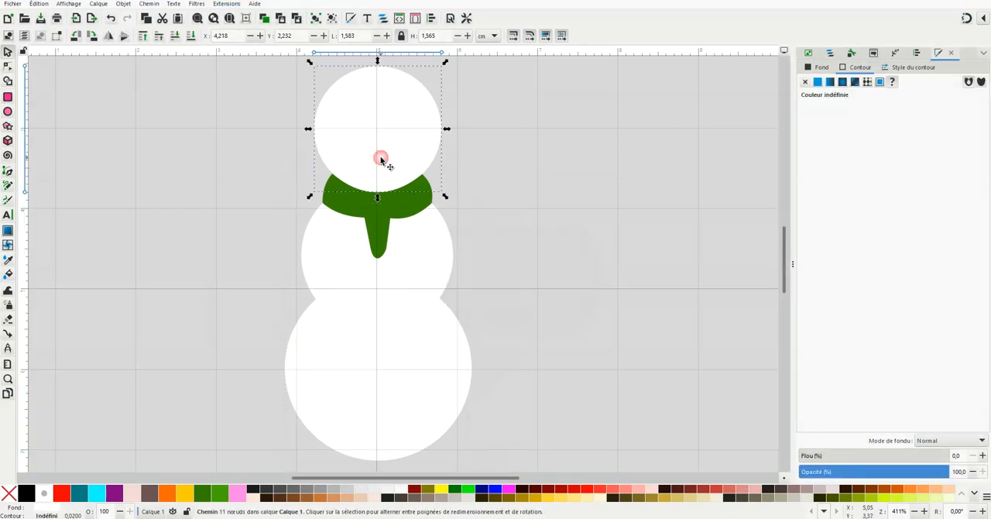
click(225, 5)
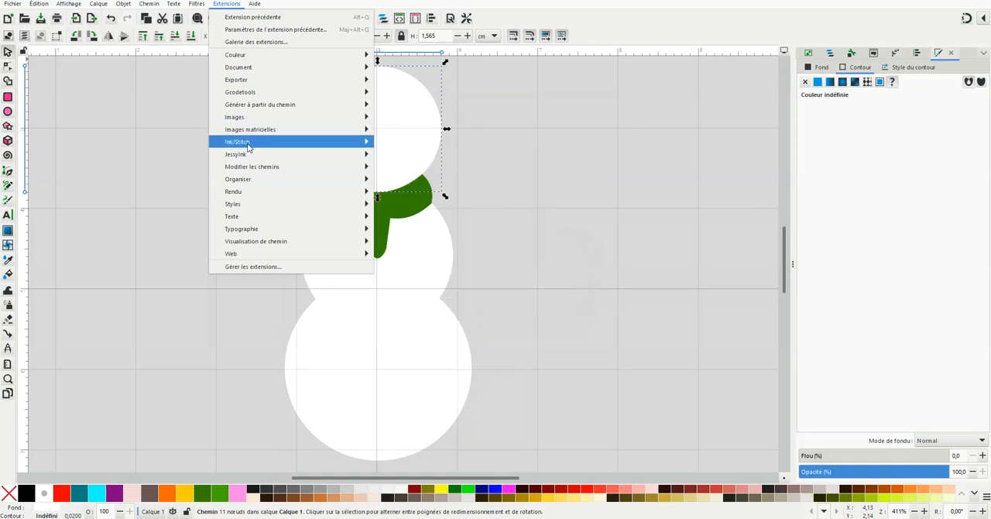
mouse_move(247, 147)
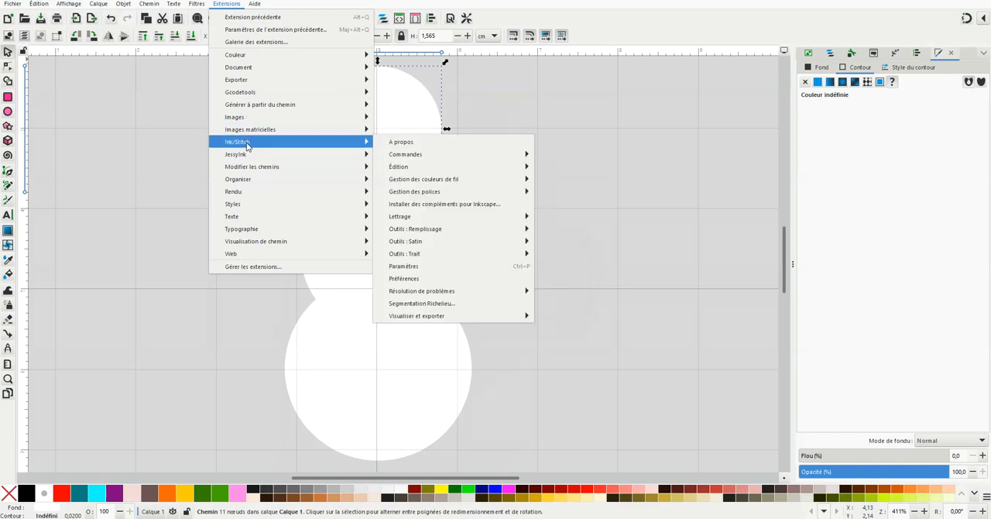
click(411, 266)
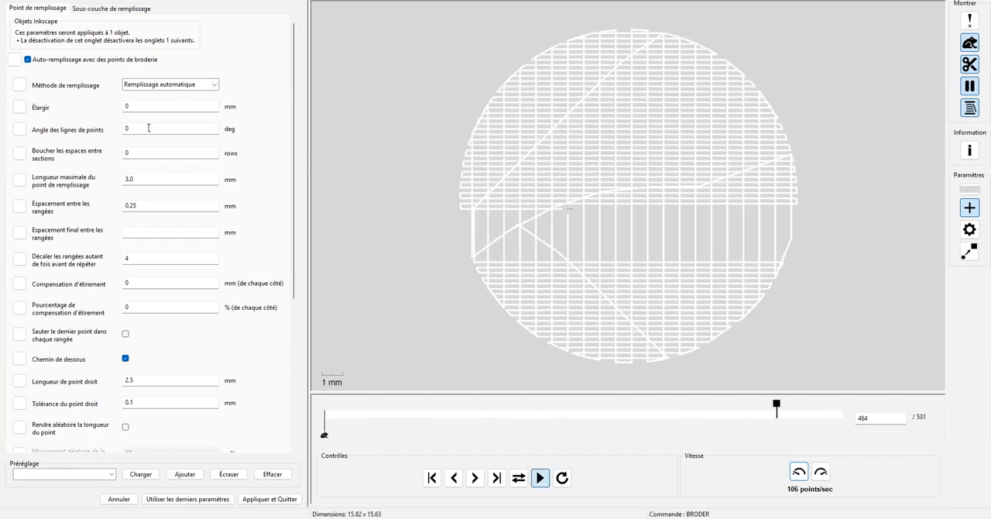
drag(127, 128, 107, 129)
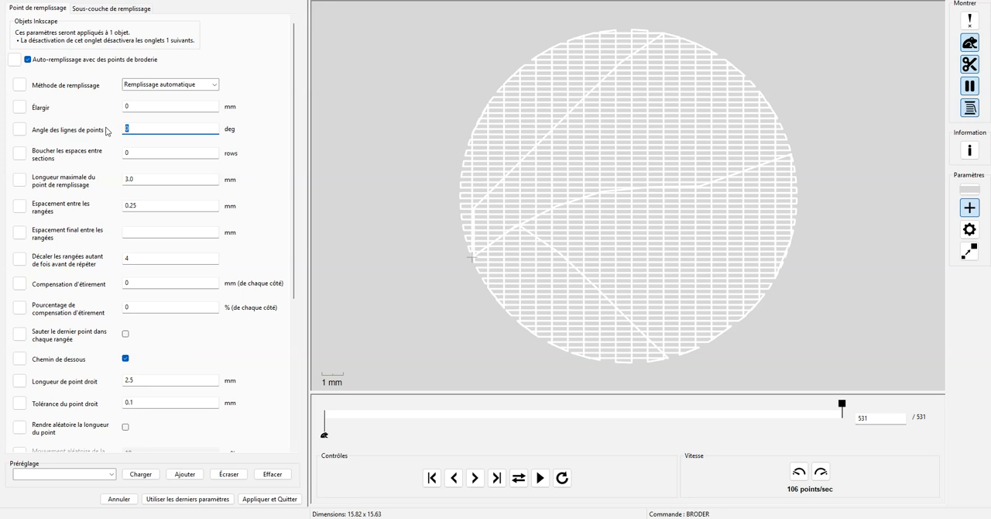
text(40)
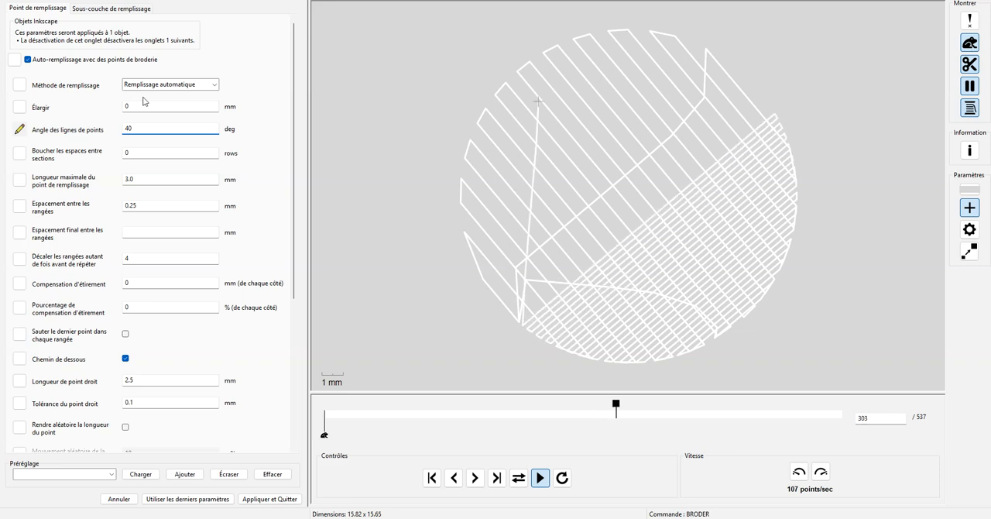
Turn off the underpath option for the head's fill stitching and set its pull compensation to 0.2 mm
click(126, 358)
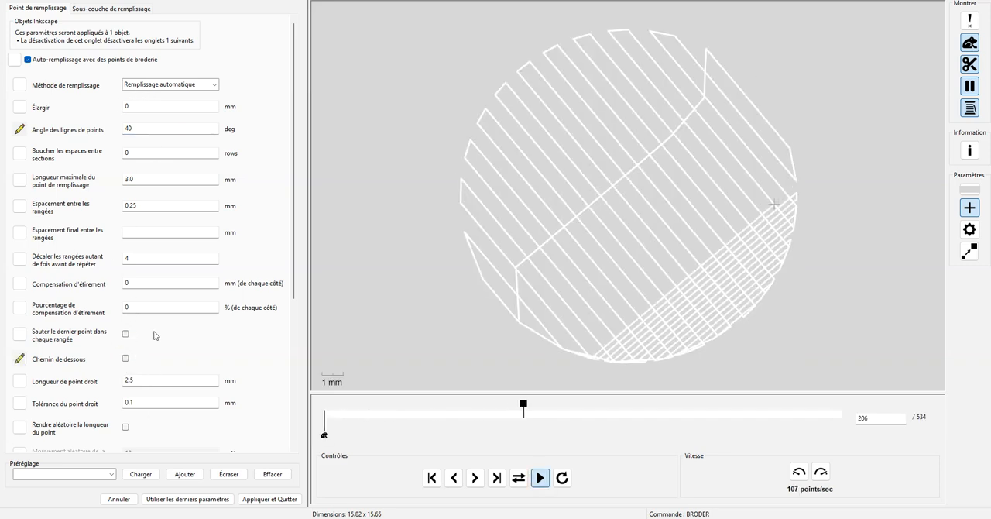
double_click(126, 283)
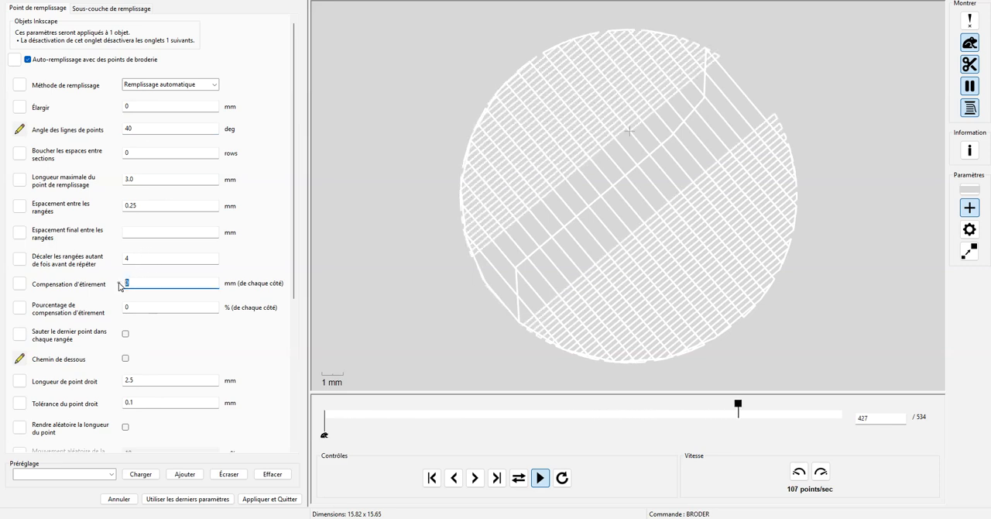
text(0.2)
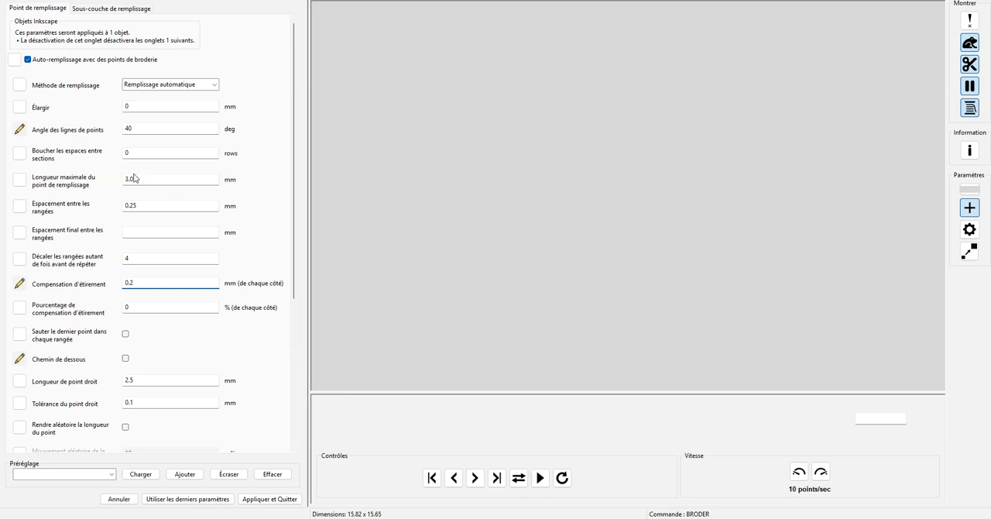
For the head's fill underlay, turn off underpath and set the row spacing to 2 mm
click(94, 10)
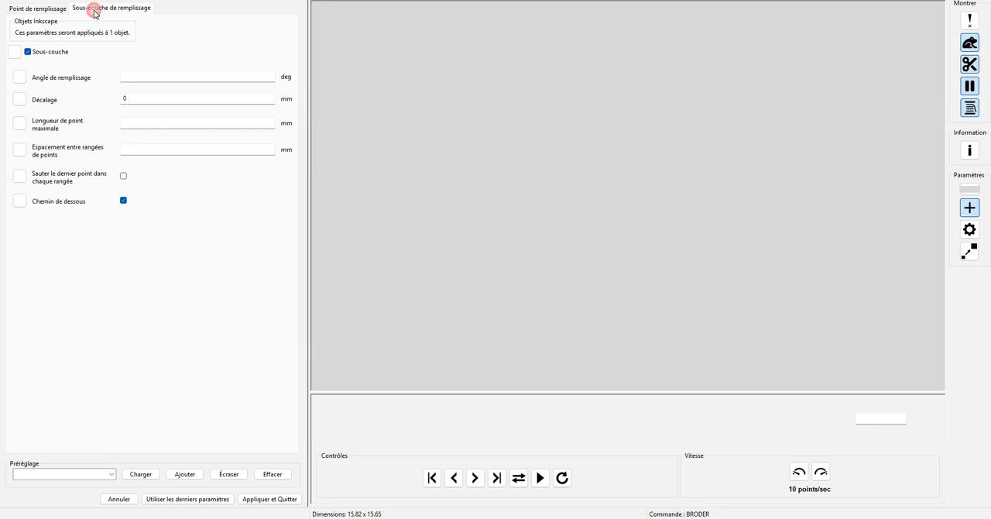
click(123, 201)
click(131, 151)
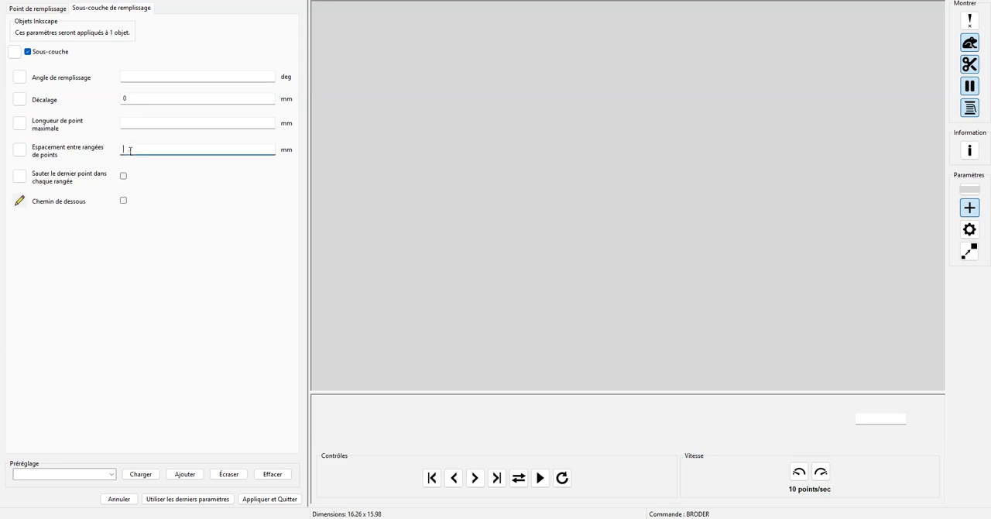
text(2)
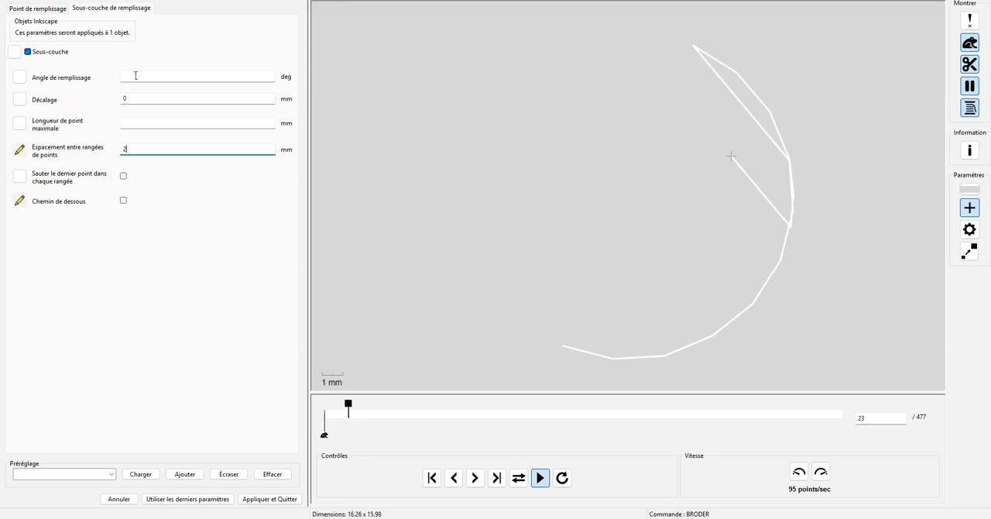
Set the head underlay's inset to 1.5 mm and apply the stitch parameters to the head
drag(131, 99, 108, 99)
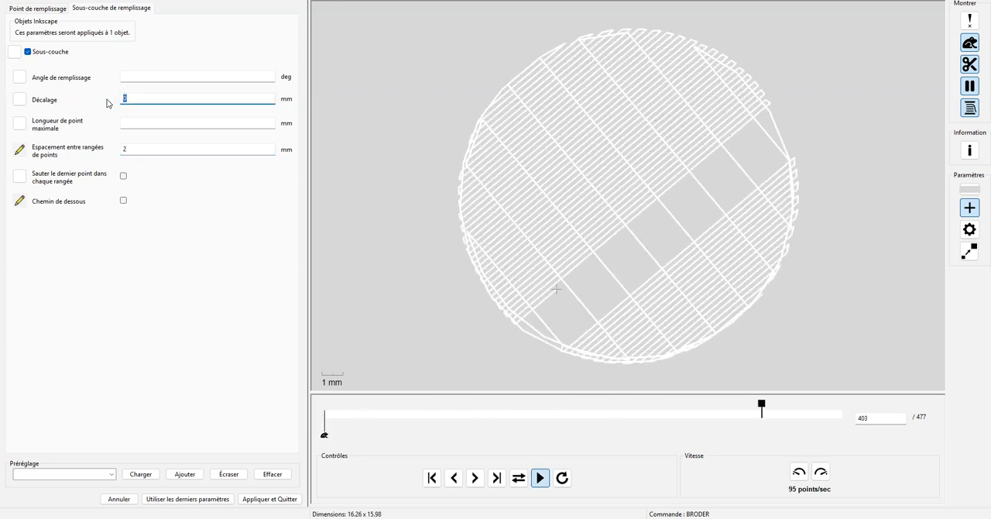
text(2)
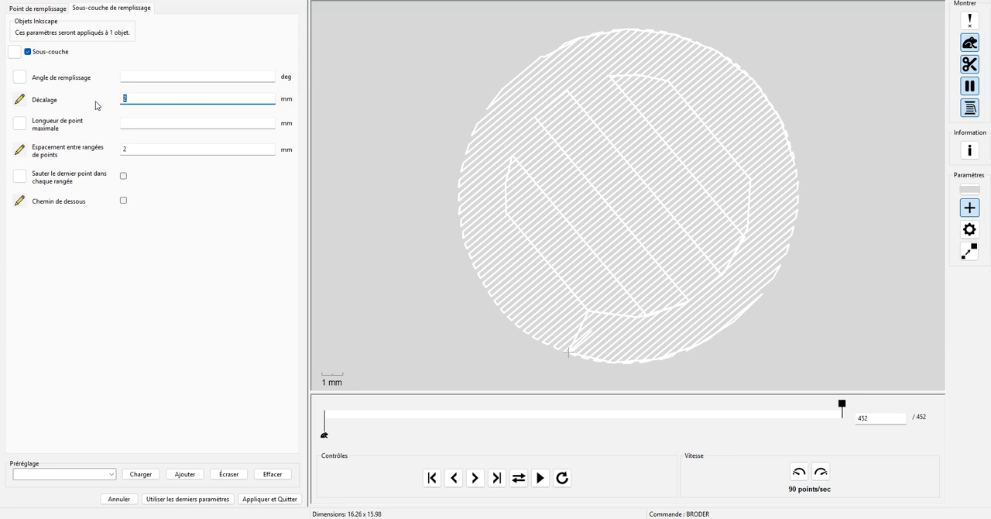
text(1.5)
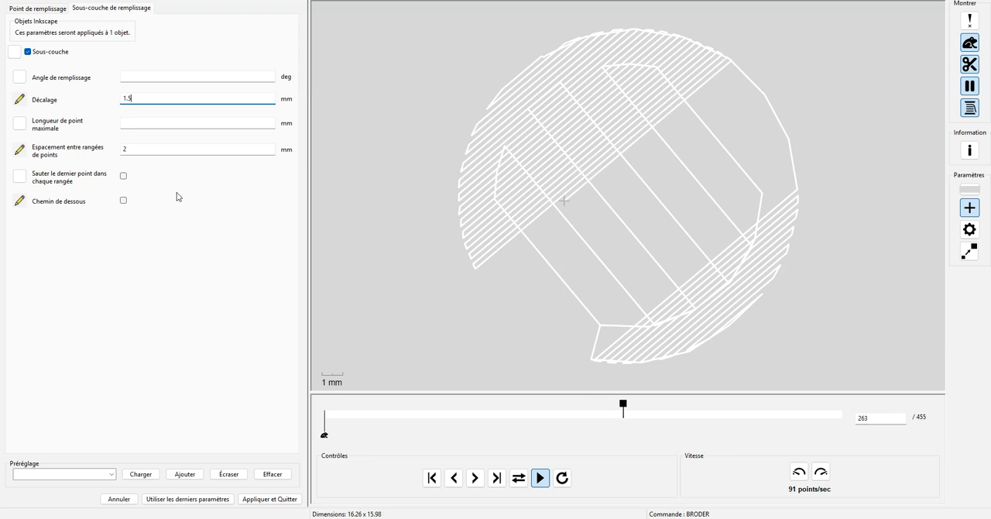
click(264, 500)
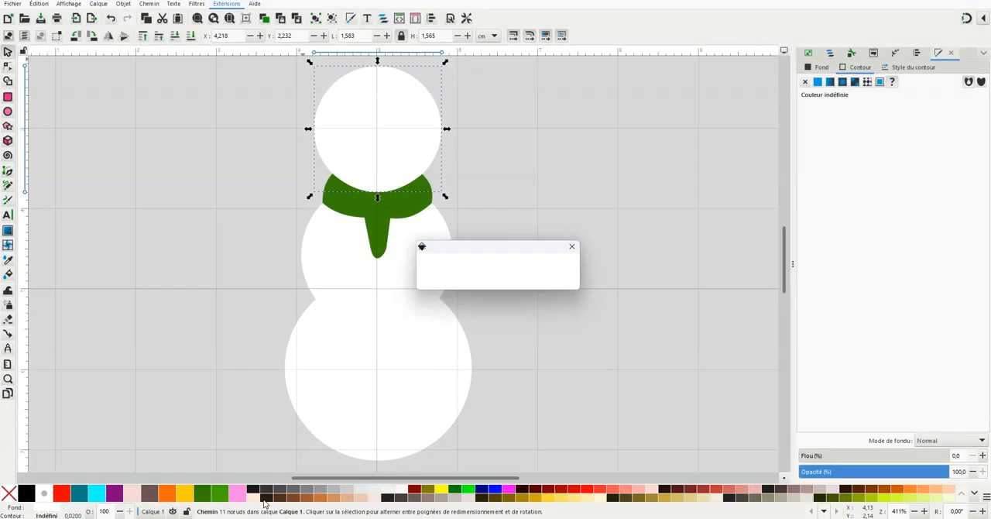
Open the Ink/Stitch parameters for the green scarf and set its stitch line angle to -25 degrees
click(373, 222)
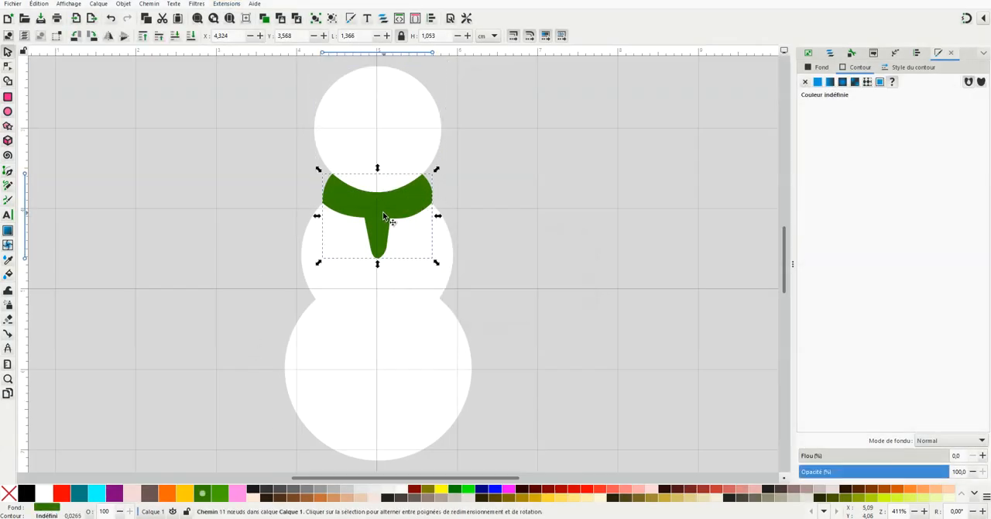
click(225, 5)
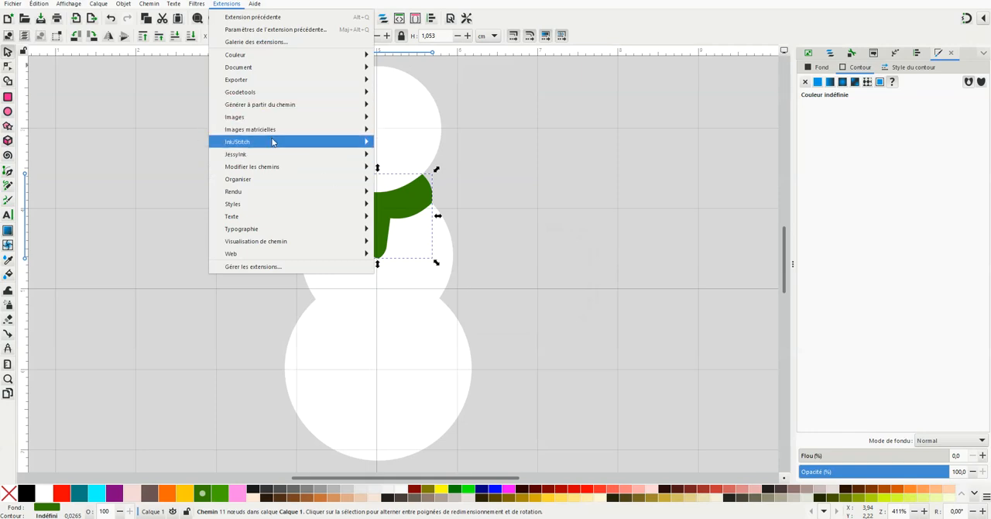
mouse_move(275, 145)
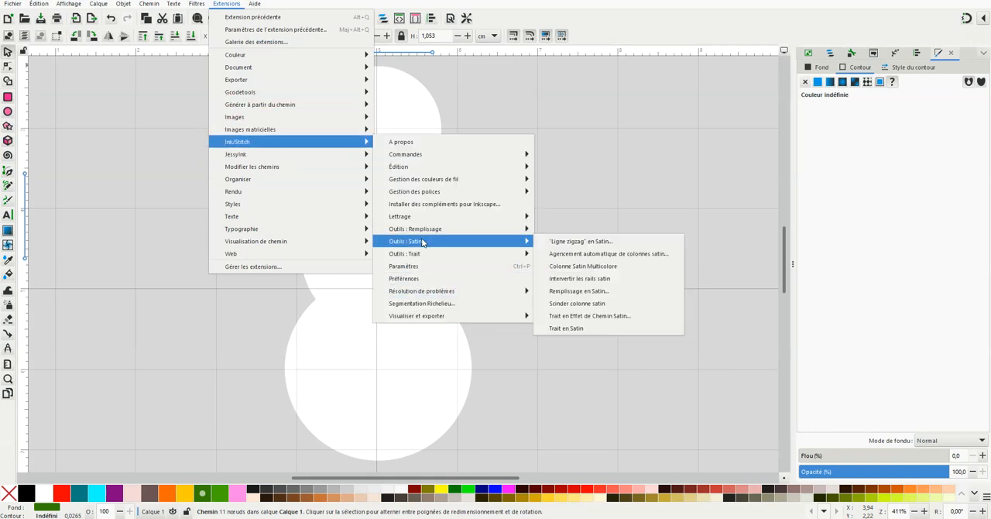
click(408, 267)
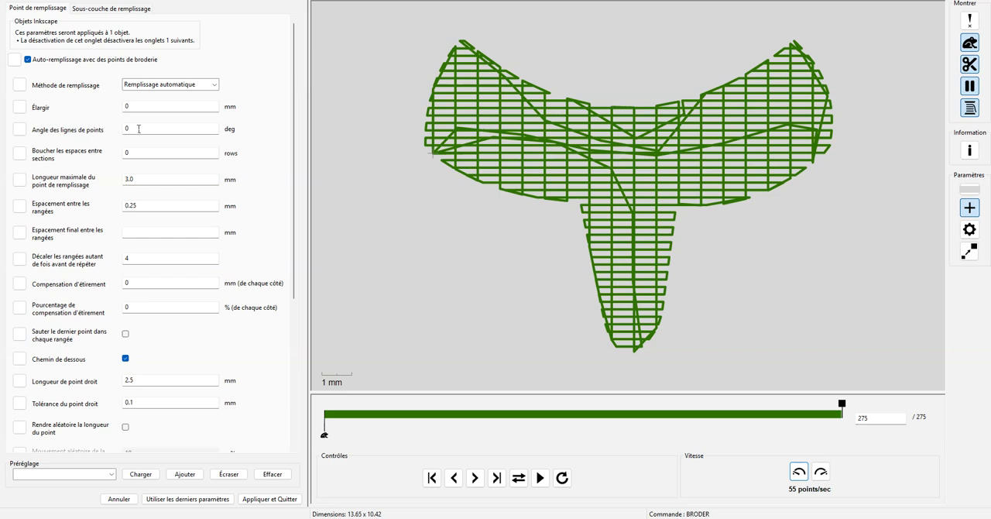
drag(131, 127, 113, 129)
text(-25)
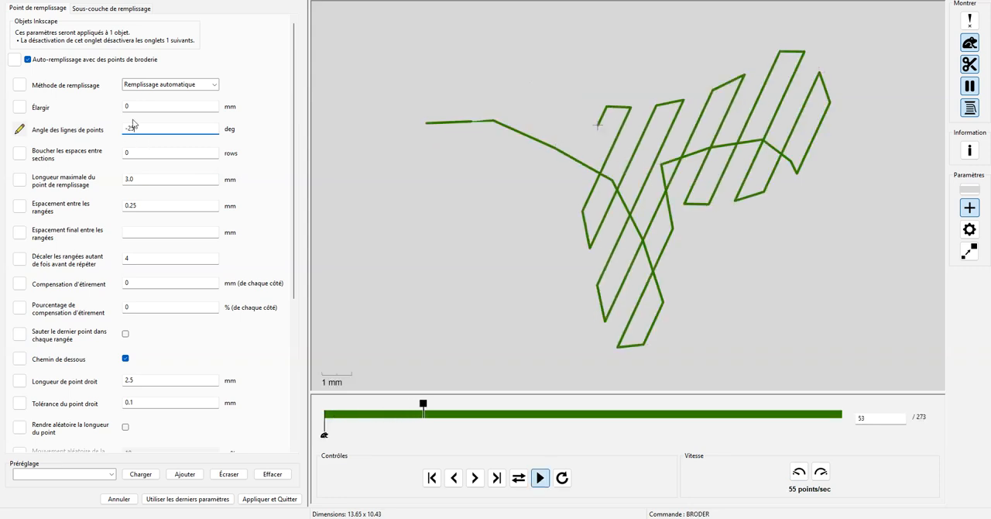
For the scarf's fill underlay, turn off underpath and set the inset to 0.3 mm
click(113, 9)
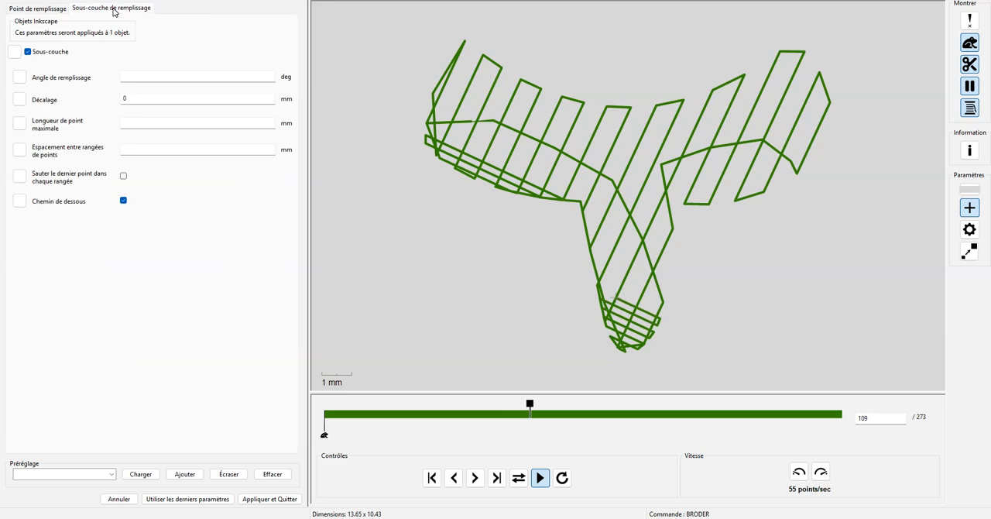
click(123, 199)
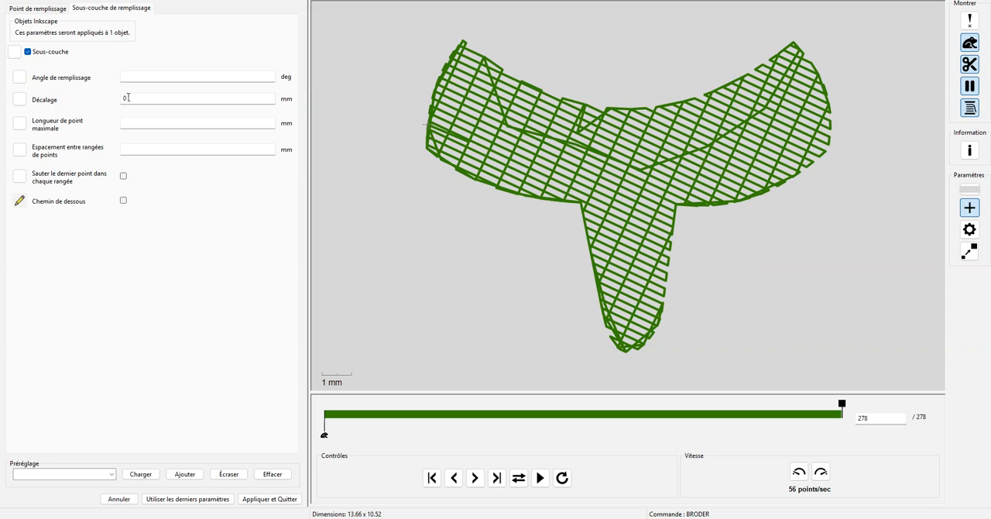
click(129, 97)
text(.)
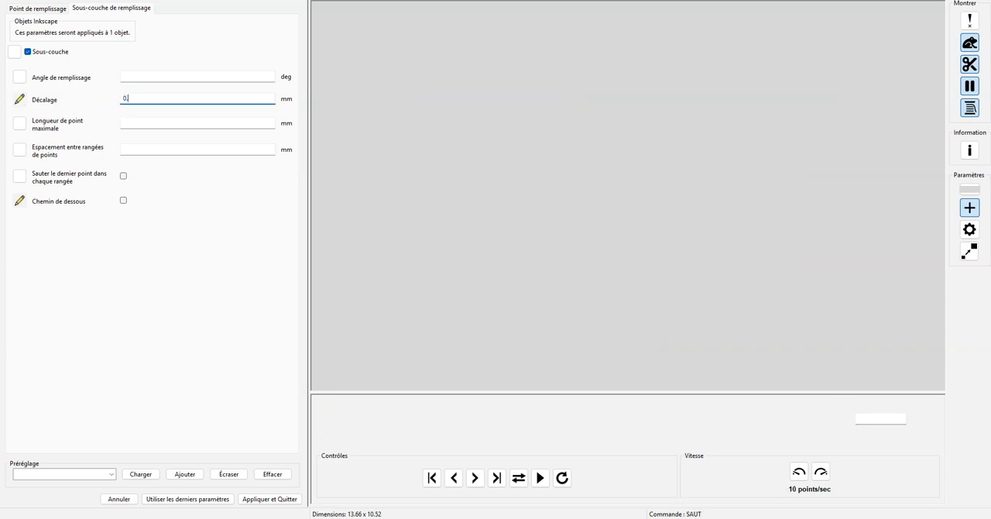
text(3)
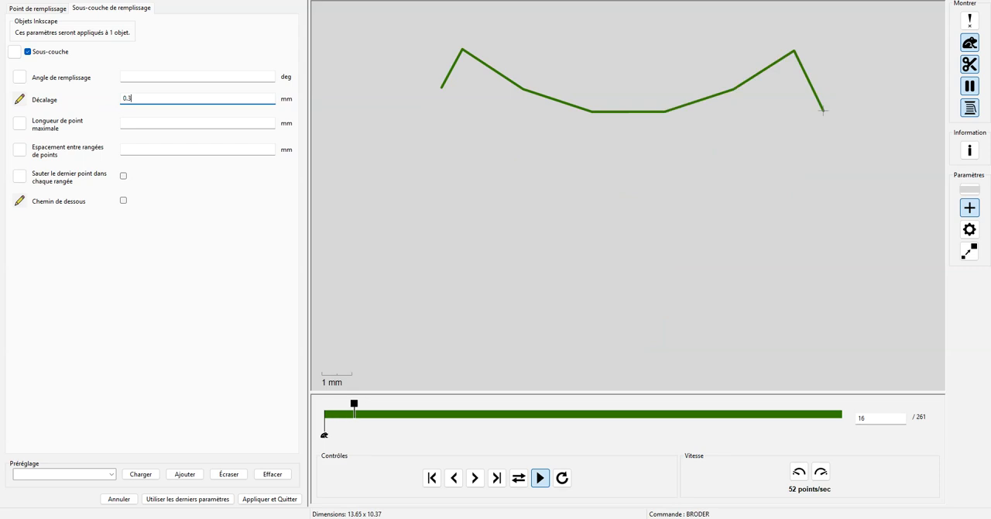
Set the scarf underlay's row spacing to 1 mm and apply the stitch parameters to the scarf
click(130, 147)
text(2)
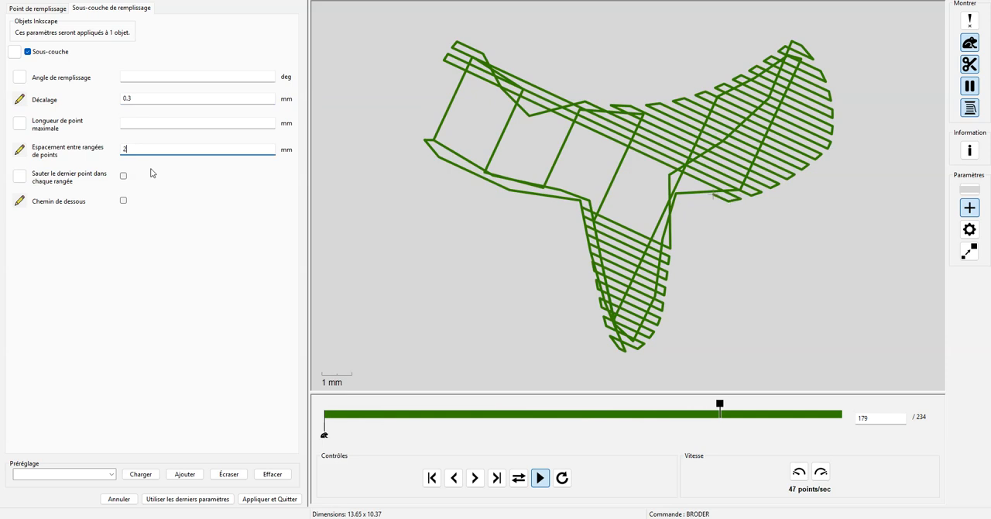
double_click(116, 148)
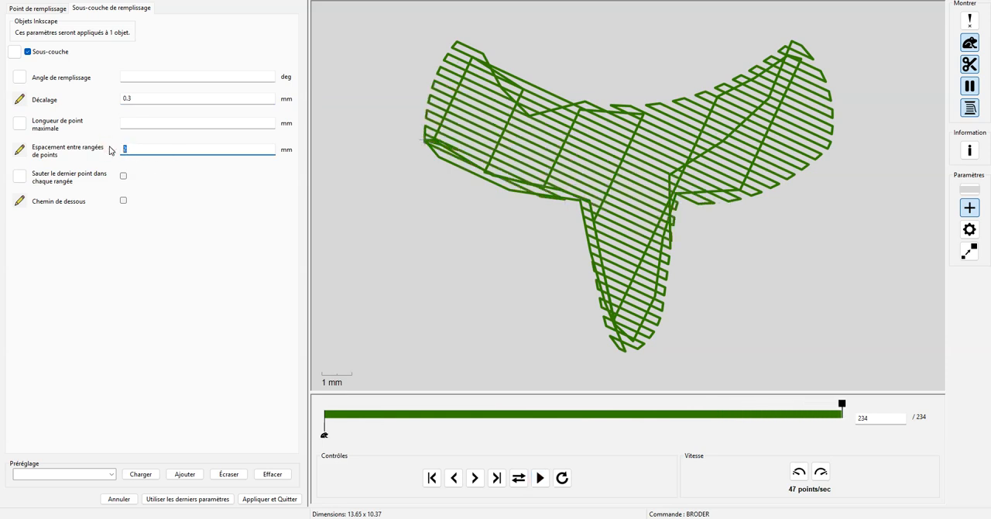
text(1)
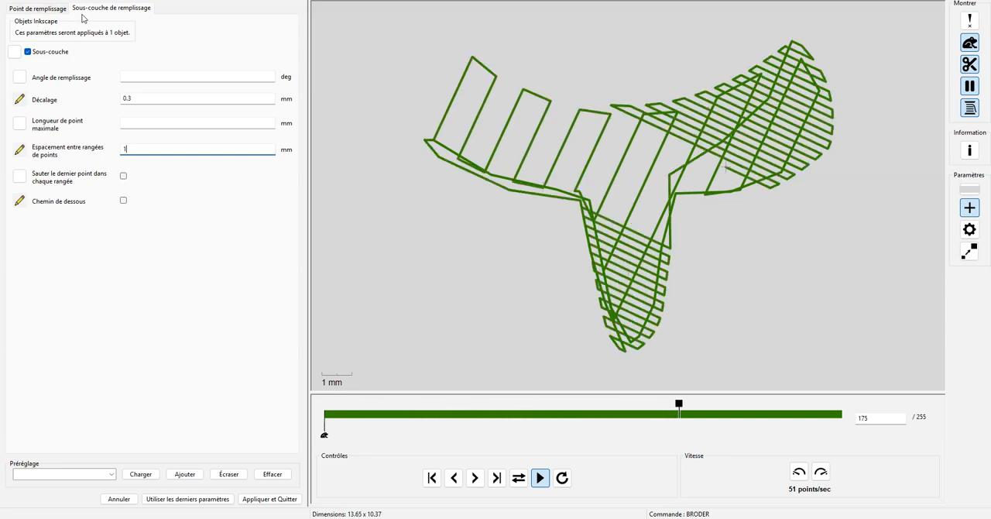
click(37, 8)
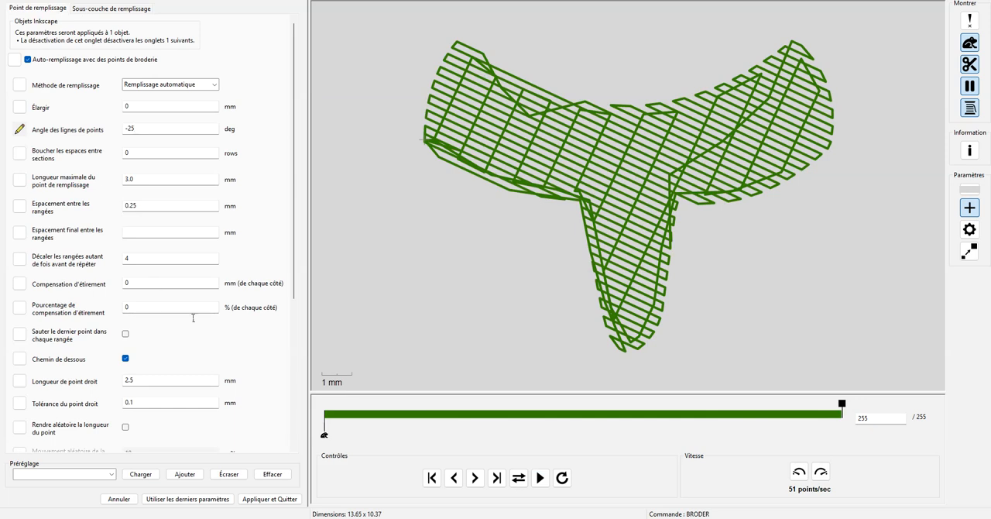
click(255, 499)
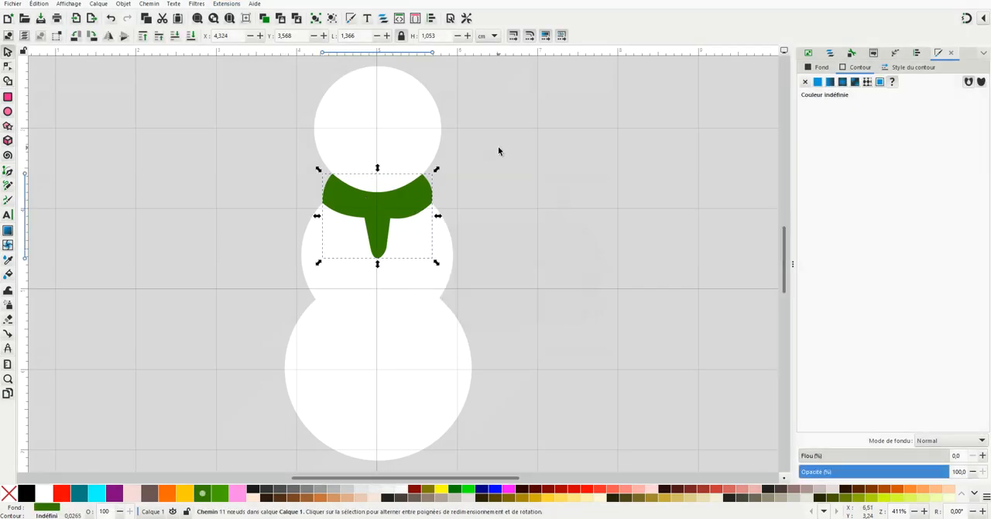
In the object list, rename the head path as "tete" and the body path as "corps"
click(831, 55)
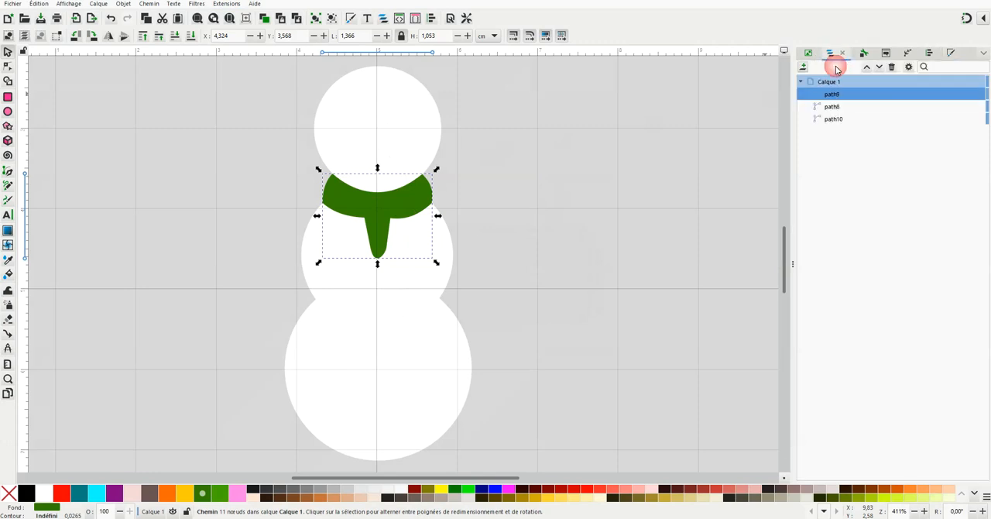
click(836, 122)
click(836, 120)
text(tete)
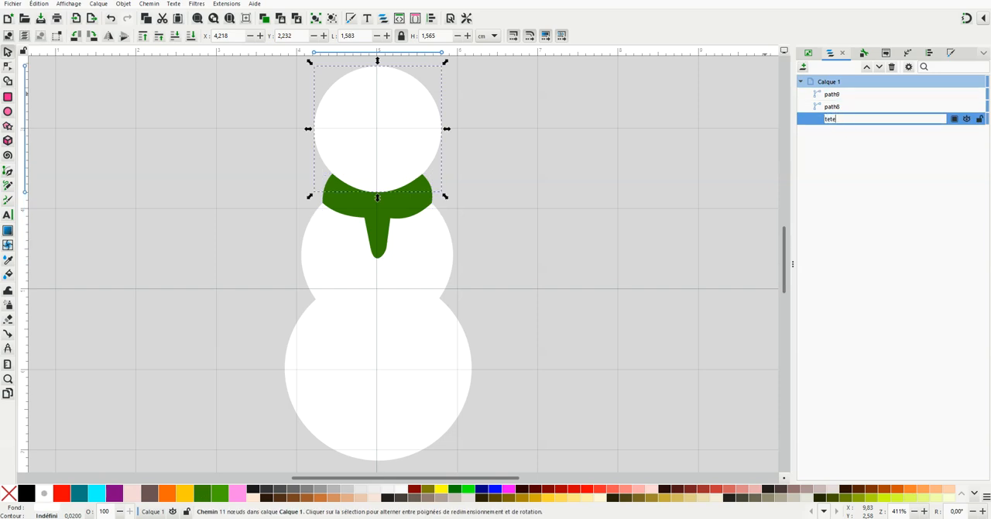
key(Return)
double_click(848, 106)
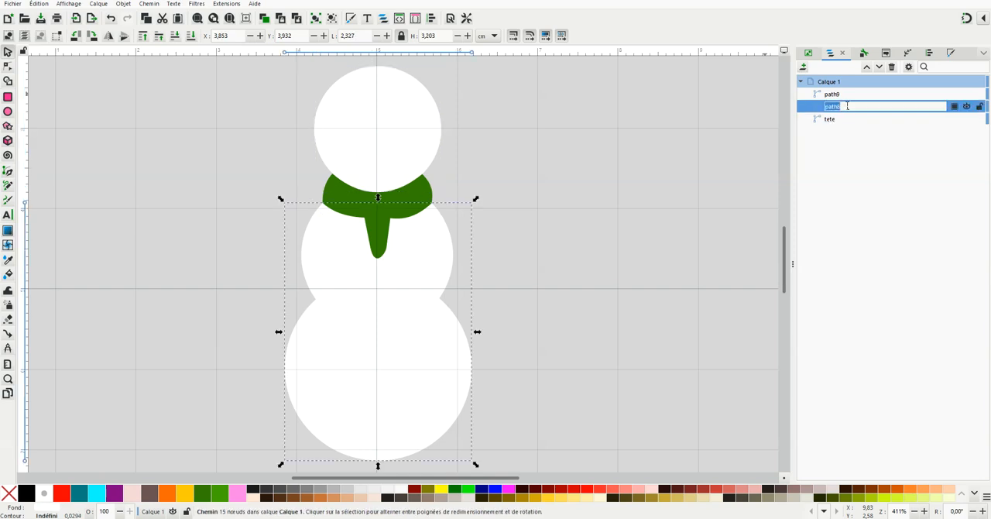
text(corps)
key(Return)
Rename the green scarf's path as "echarpe" in the object list and deselect it
double_click(848, 94)
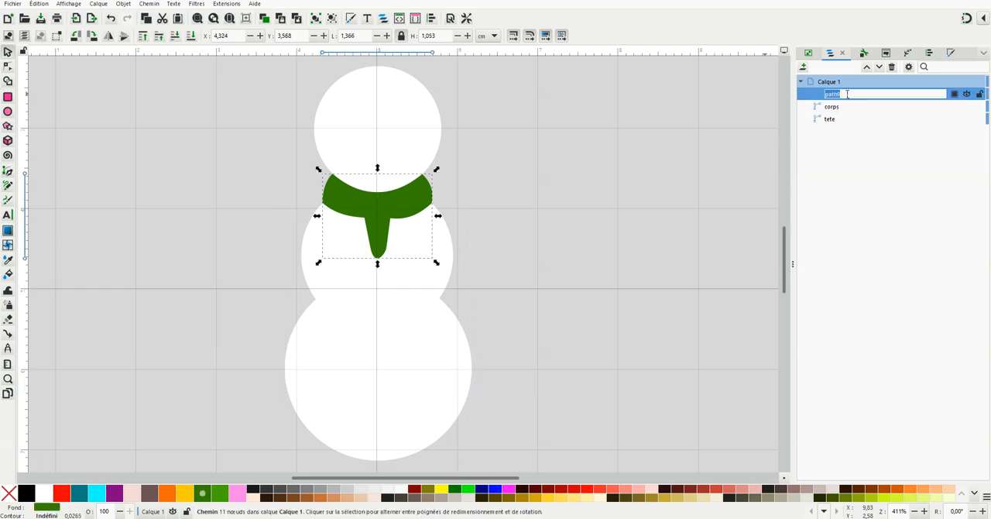
text(echarpe)
key(Return)
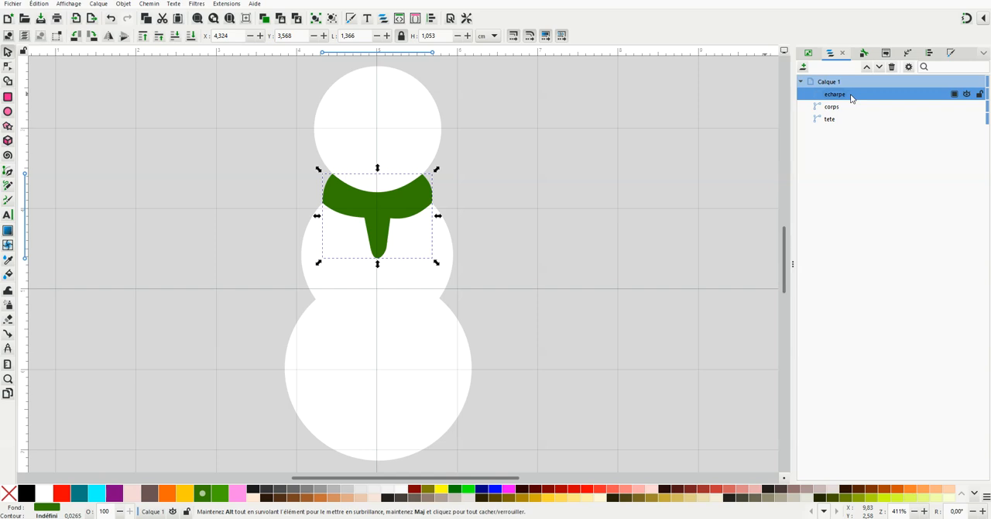
click(574, 171)
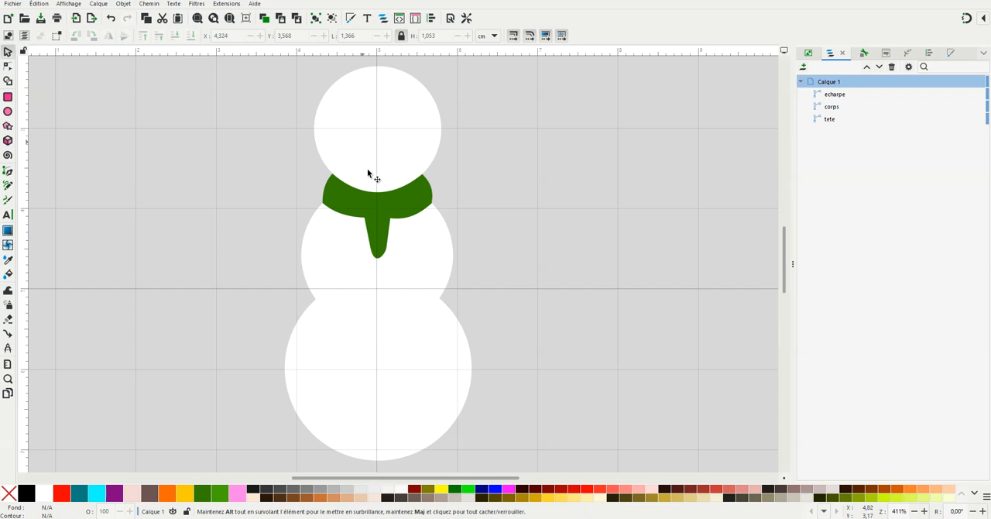
Check which shape each of the names "tete", "corps" and "echarpe" refers to in the object list
click(834, 120)
click(832, 109)
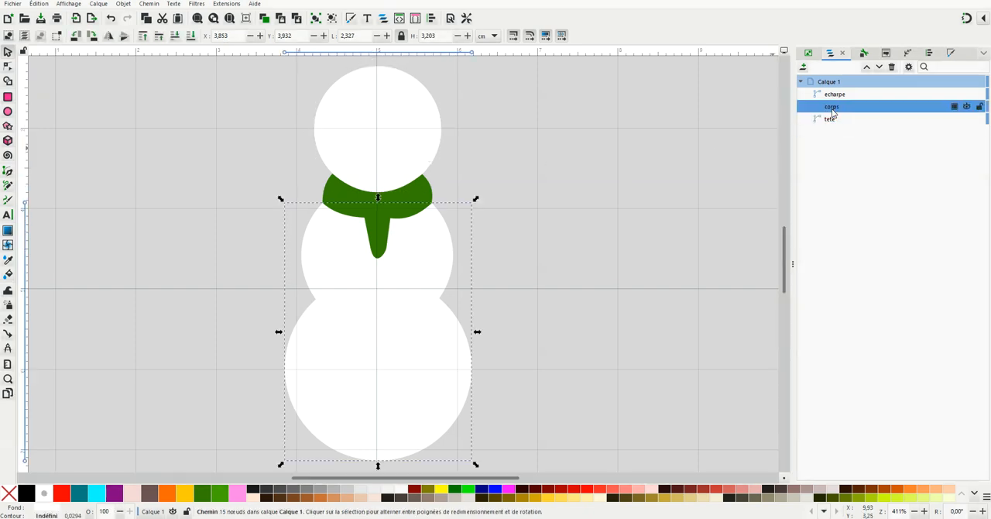
click(834, 94)
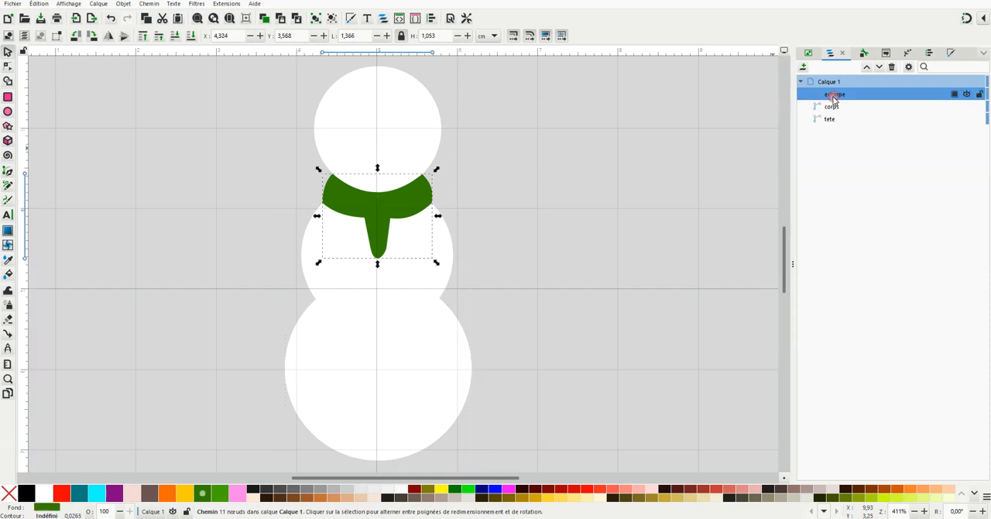
click(734, 195)
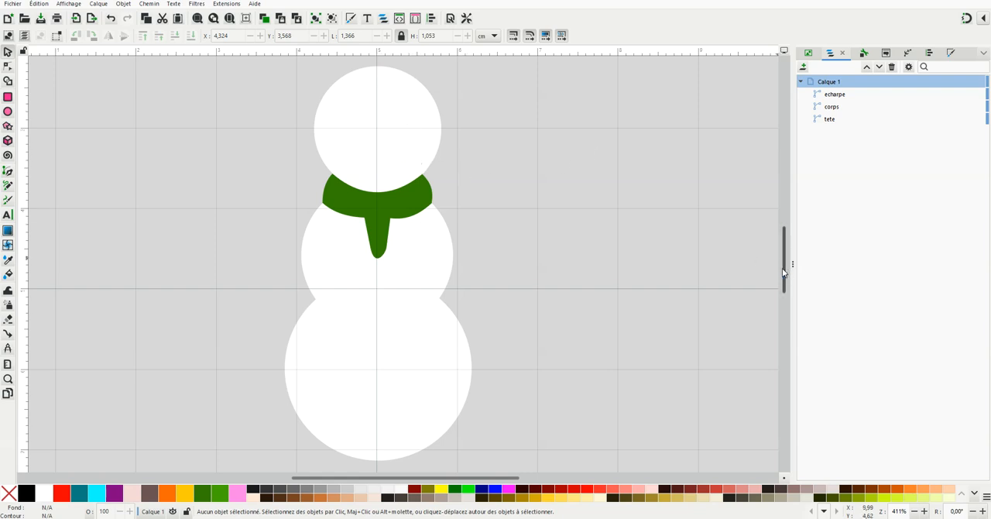
Draw a closed four-sided hat outline on top of the head, widening upward, about 1.86 cm wide and 1.26 cm high
drag(782, 268, 784, 229)
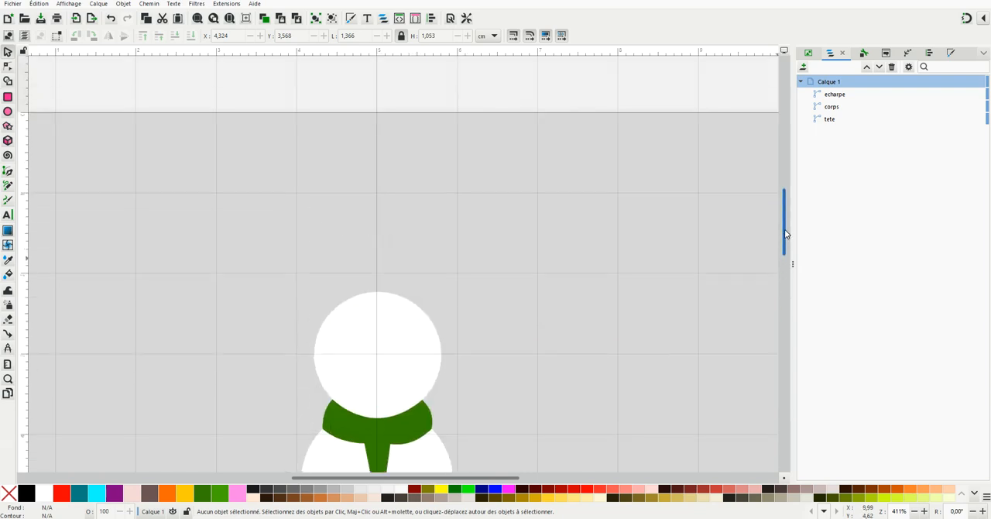
click(8, 172)
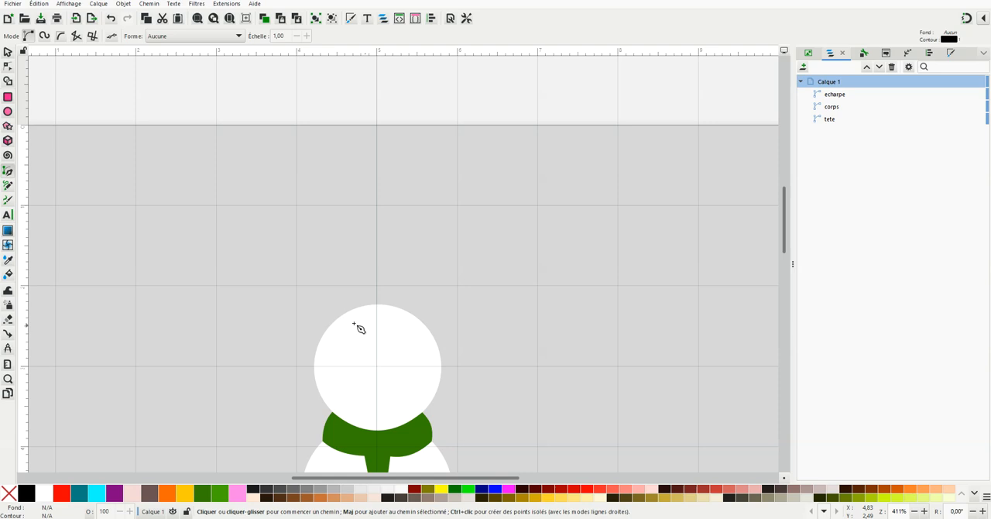
scroll(378, 344, up, 1)
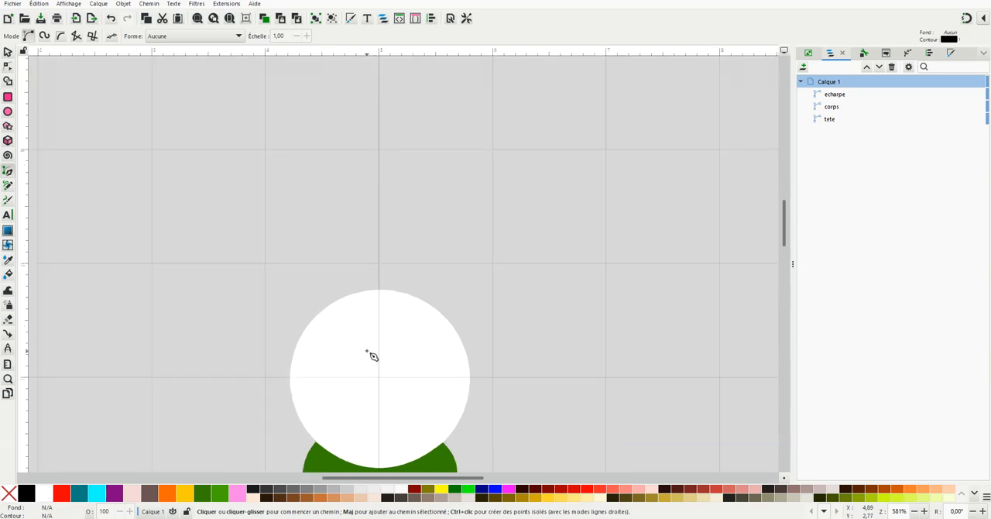
click(316, 314)
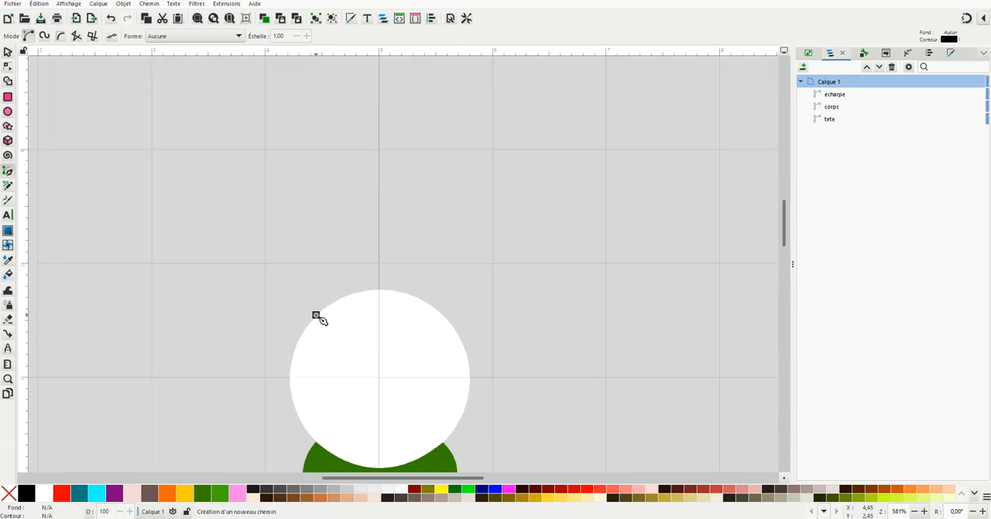
click(277, 177)
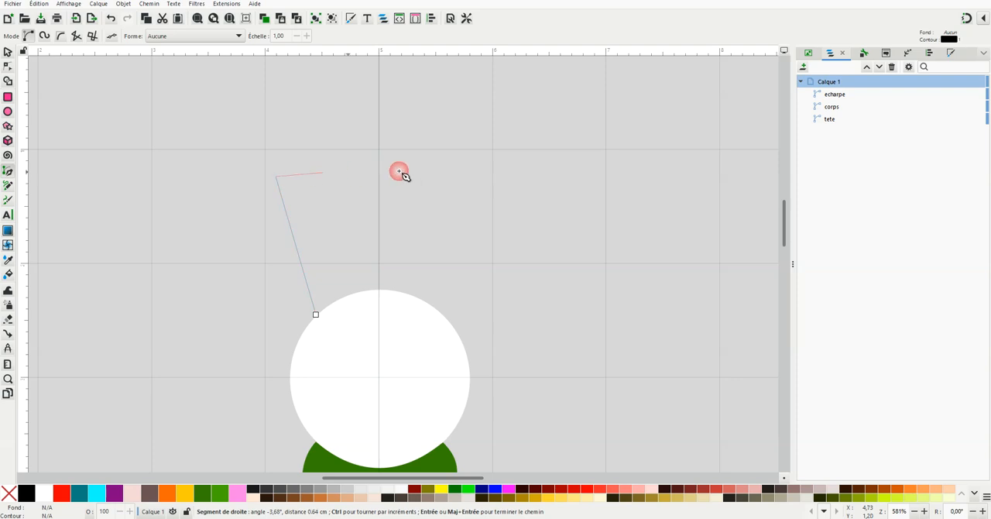
click(483, 177)
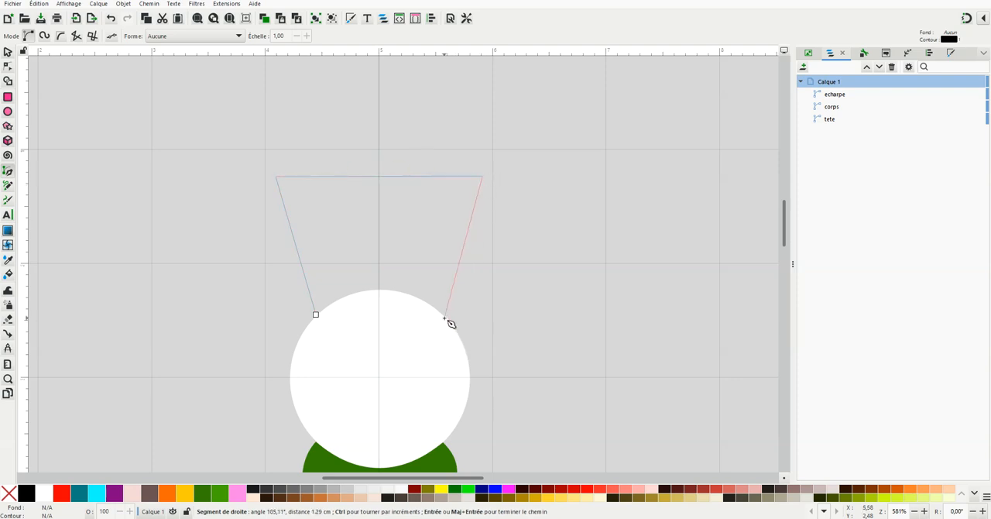
click(445, 316)
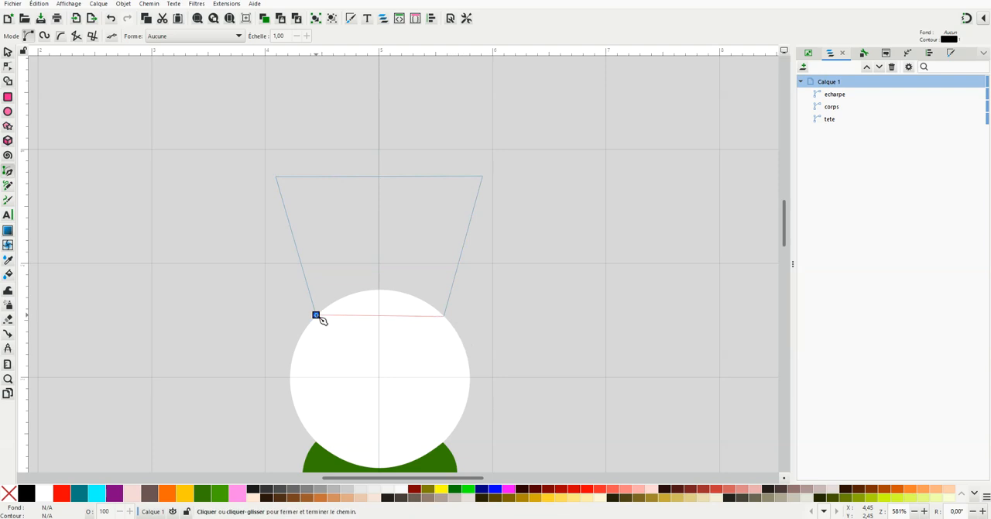
click(315, 315)
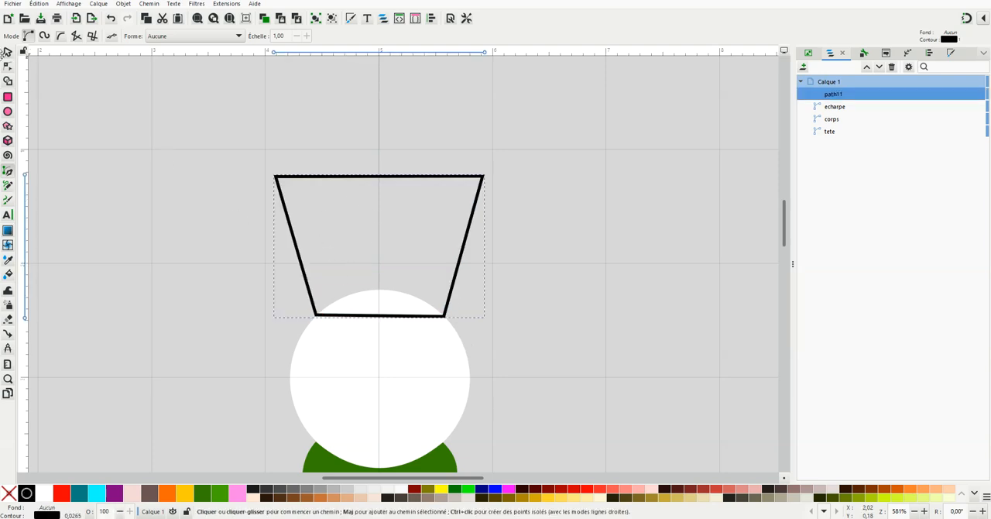
Level the hat outline's lower edge, then arch its upper edge upward and bend the lower edge to follow the top of the head
click(7, 52)
ctrl+scroll(361, 333, up, 1)
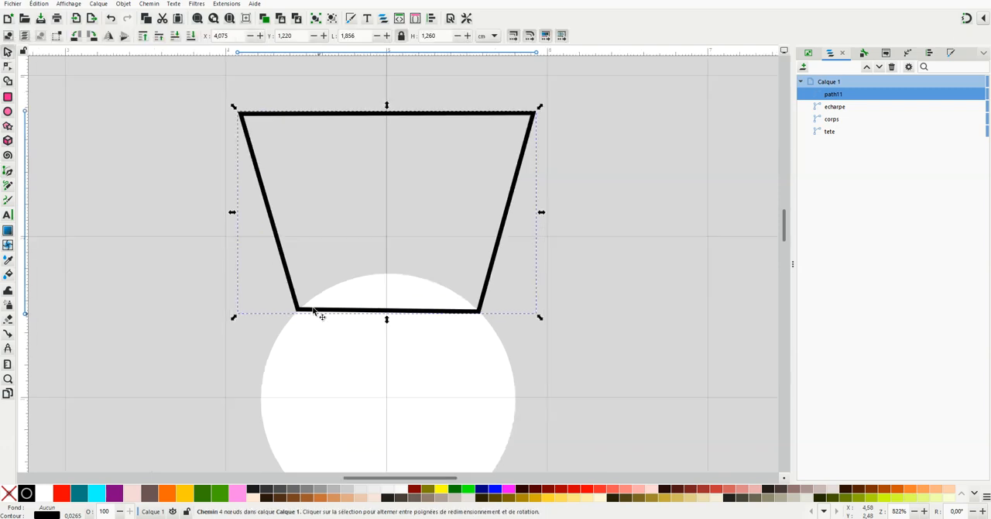
click(7, 69)
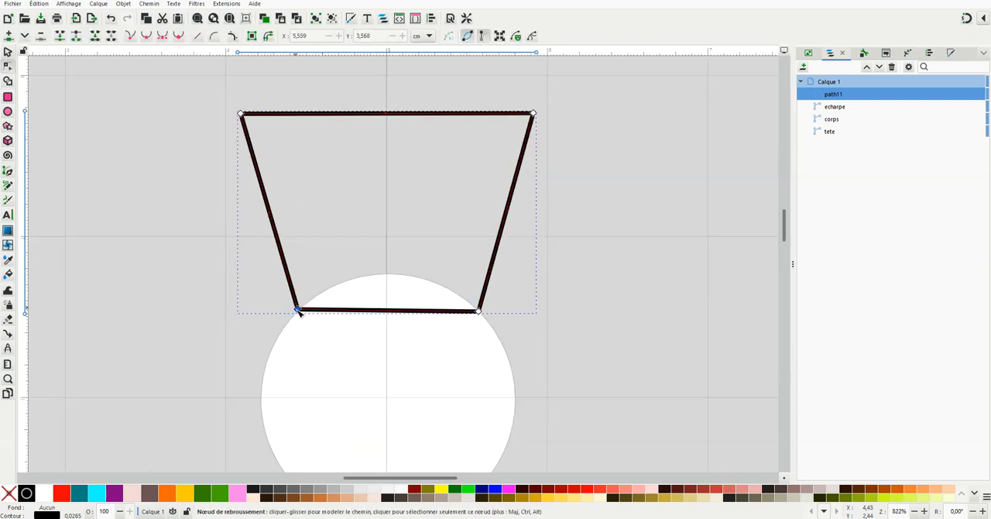
drag(297, 310, 300, 311)
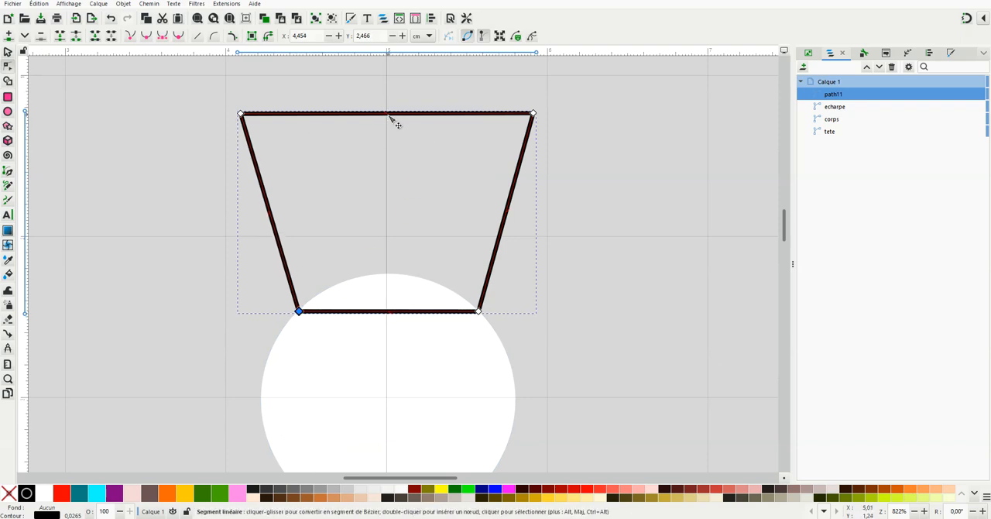
drag(388, 114, 389, 83)
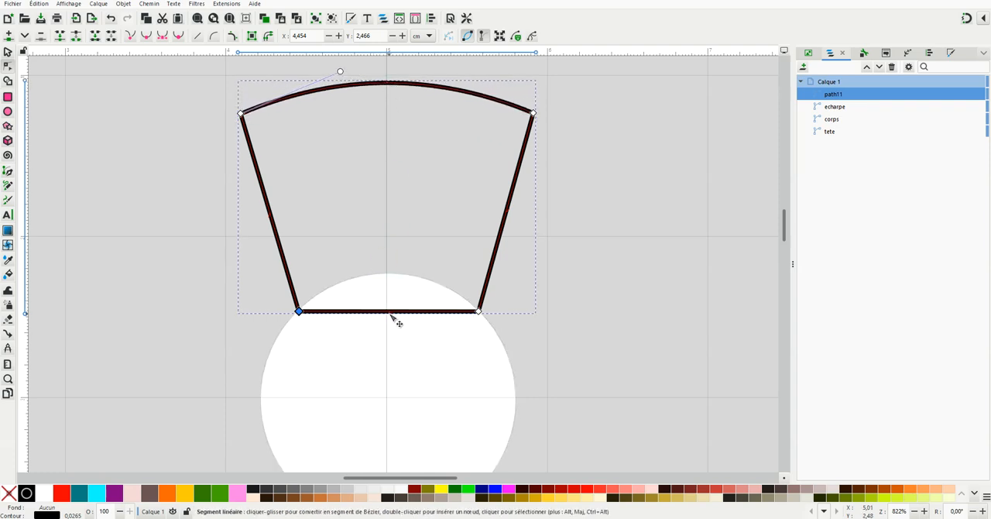
drag(393, 315, 388, 277)
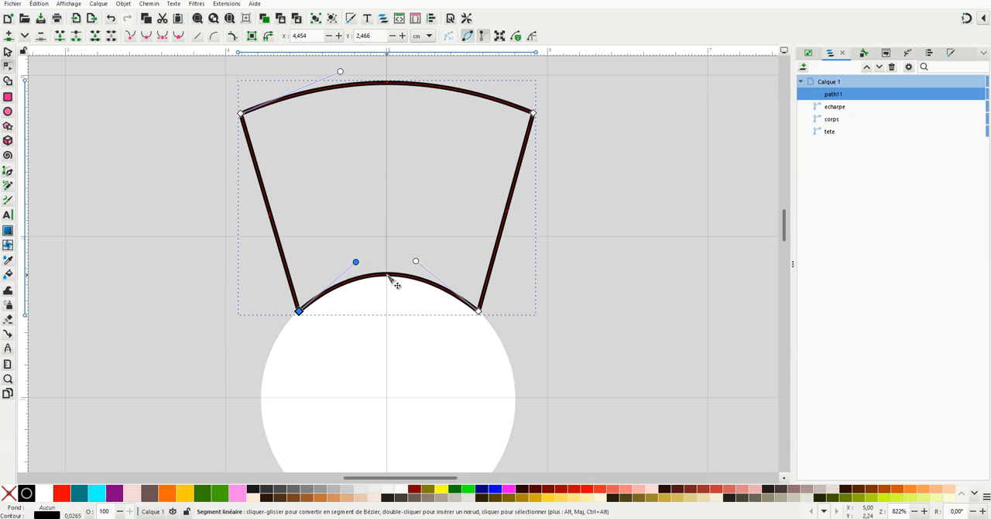
Bend both straight sides of the hat outline inward into matching curves
drag(508, 209, 467, 214)
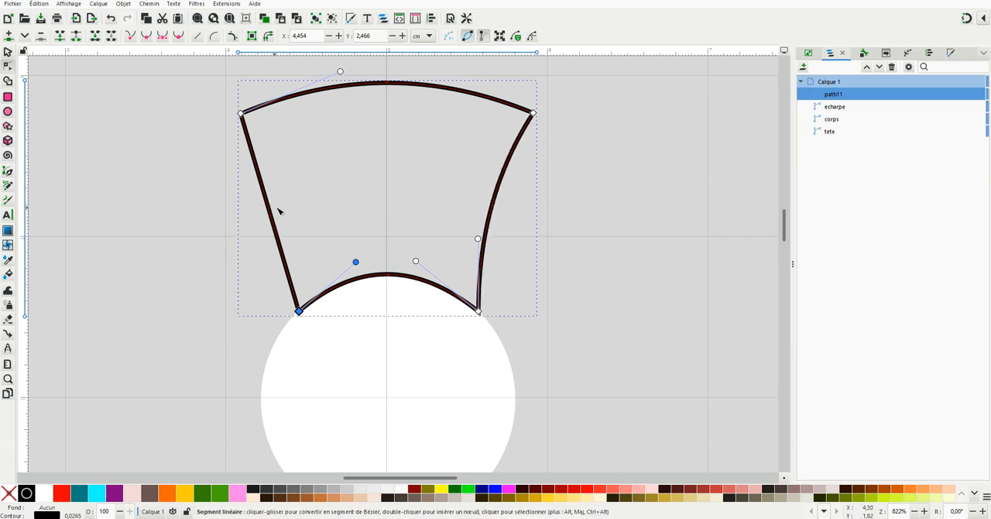
drag(270, 214, 282, 212)
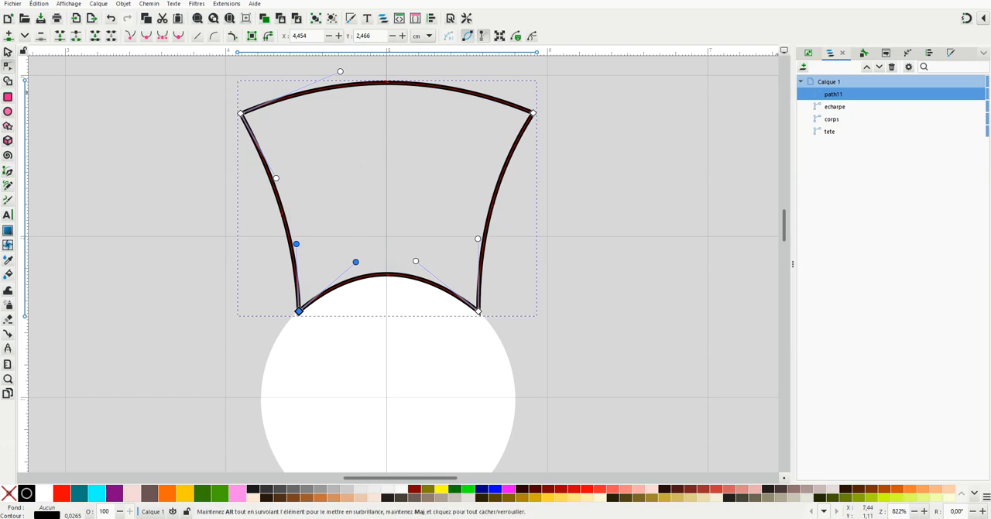
click(8, 53)
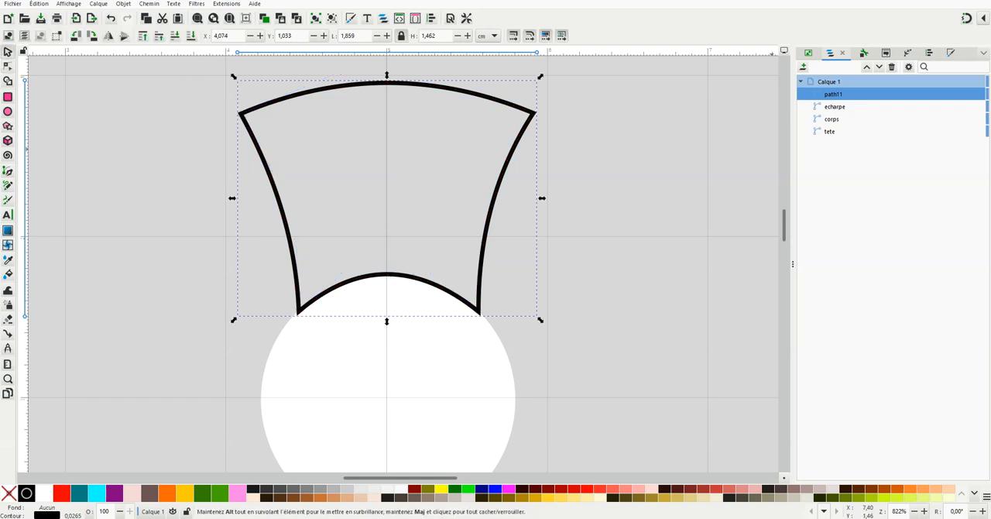
Fill the hat shape with solid black and remove its outline
click(951, 54)
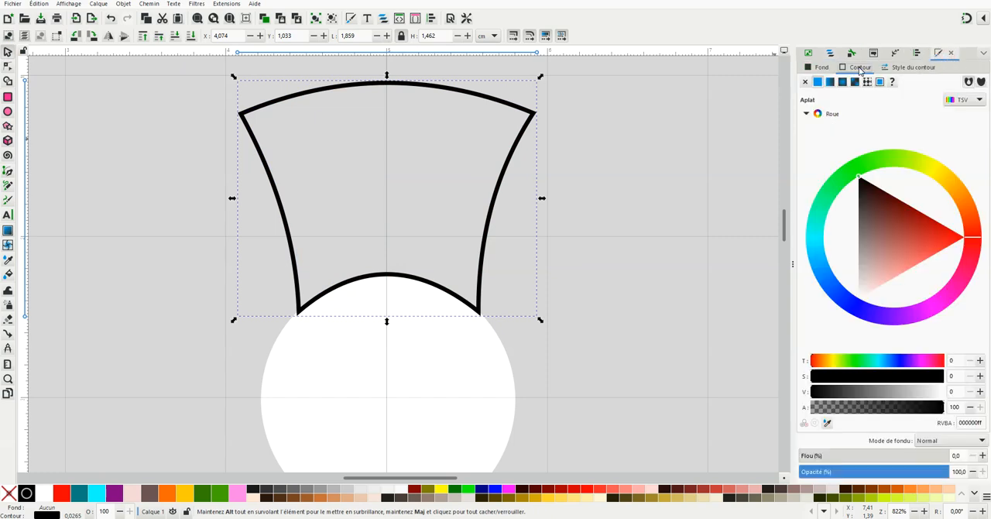
click(821, 67)
click(817, 82)
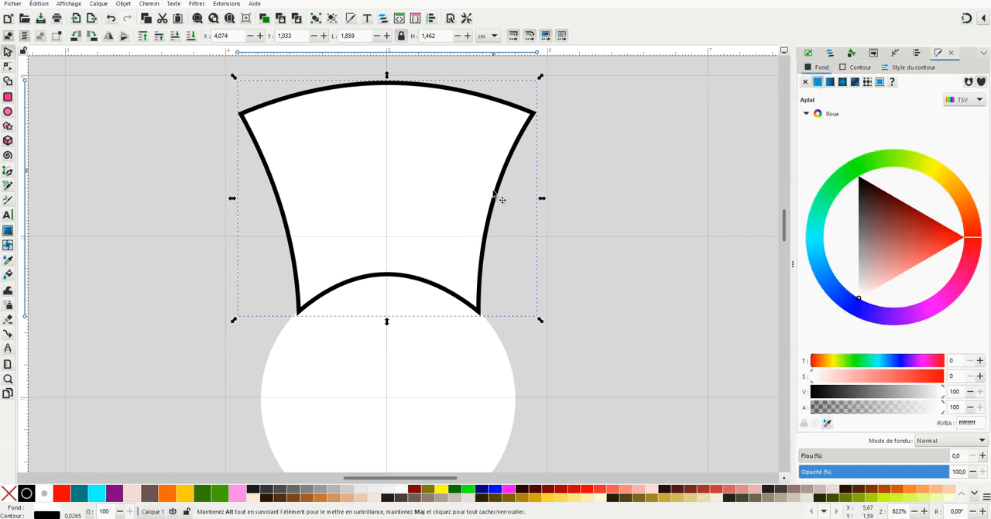
right_click(31, 497)
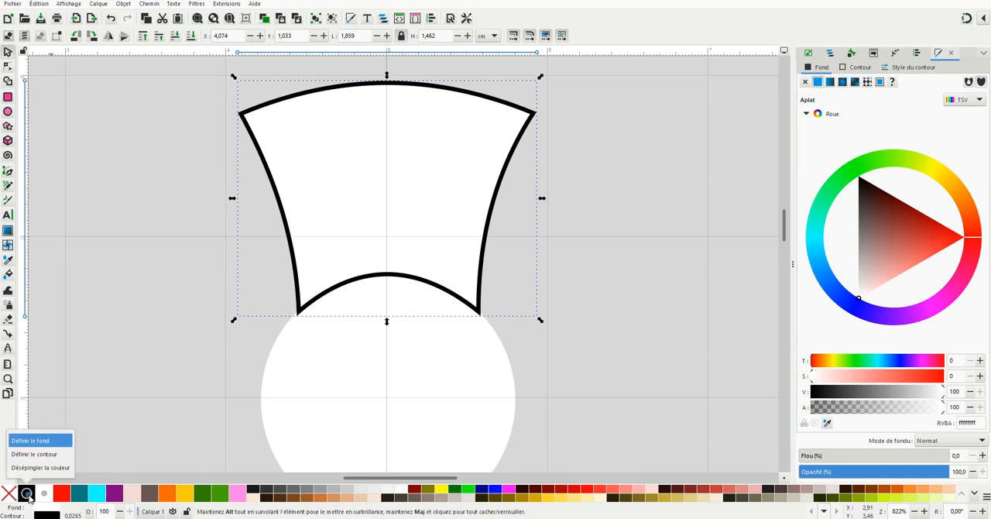
click(24, 441)
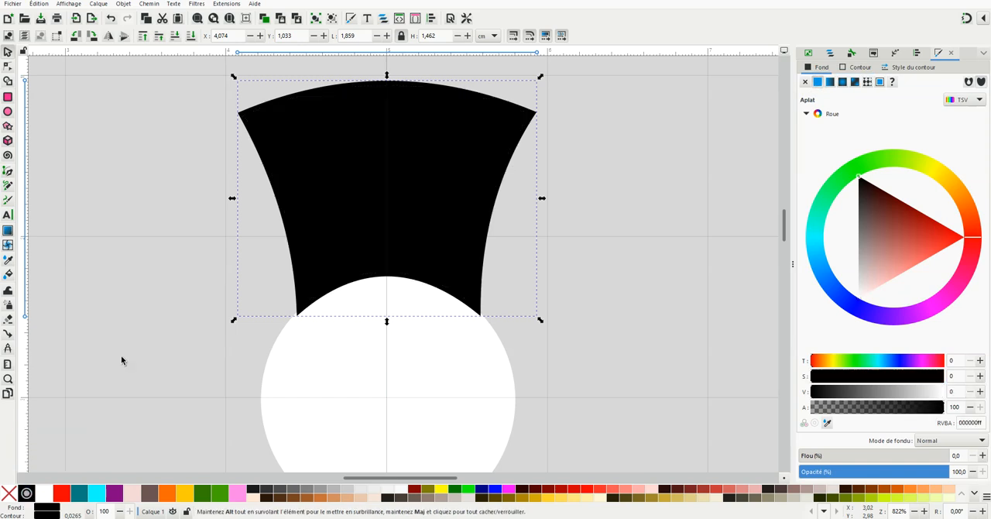
click(856, 66)
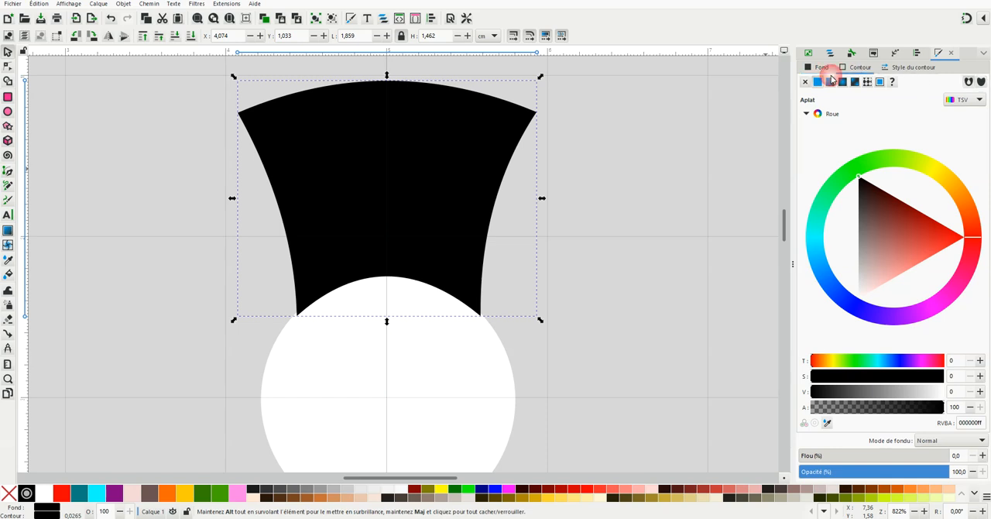
click(806, 83)
click(586, 222)
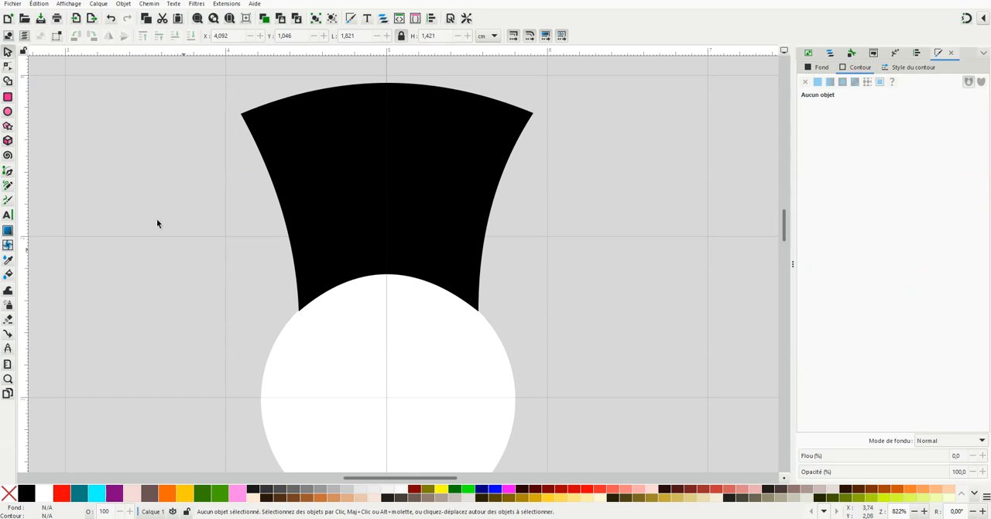
Draw an open brim line through the hat's two lower corners, its ends rising outward, about 2 cm wide and 0.15 cm high
click(8, 171)
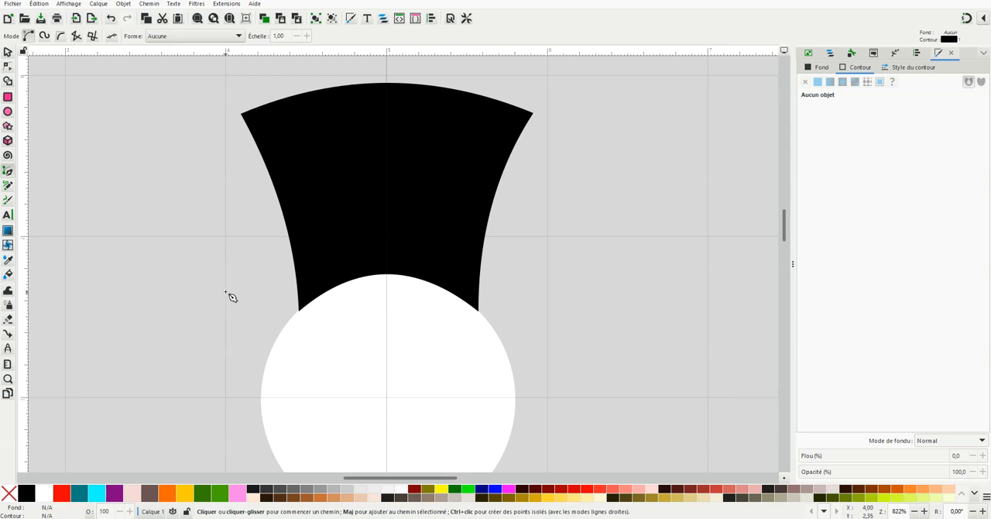
click(225, 292)
click(300, 311)
click(479, 311)
click(540, 294)
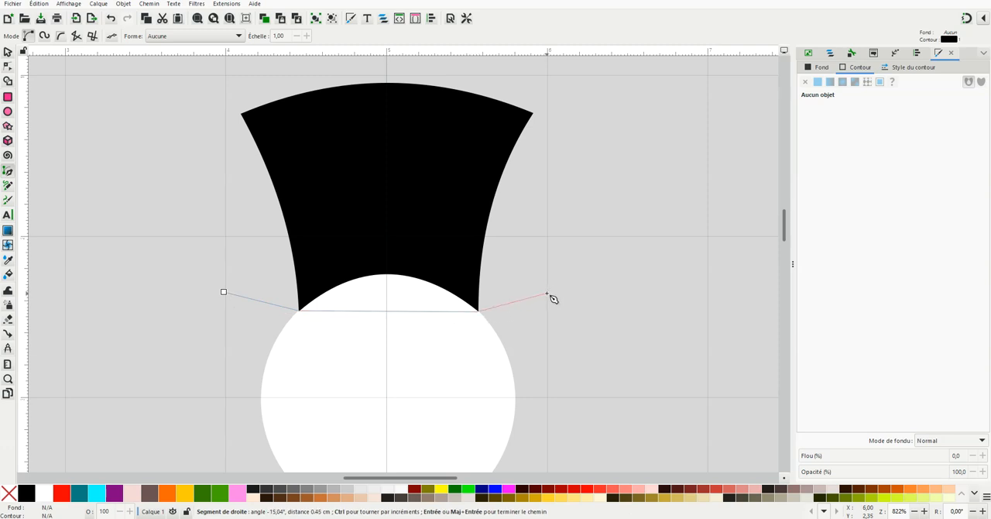
click(547, 293)
key(Return)
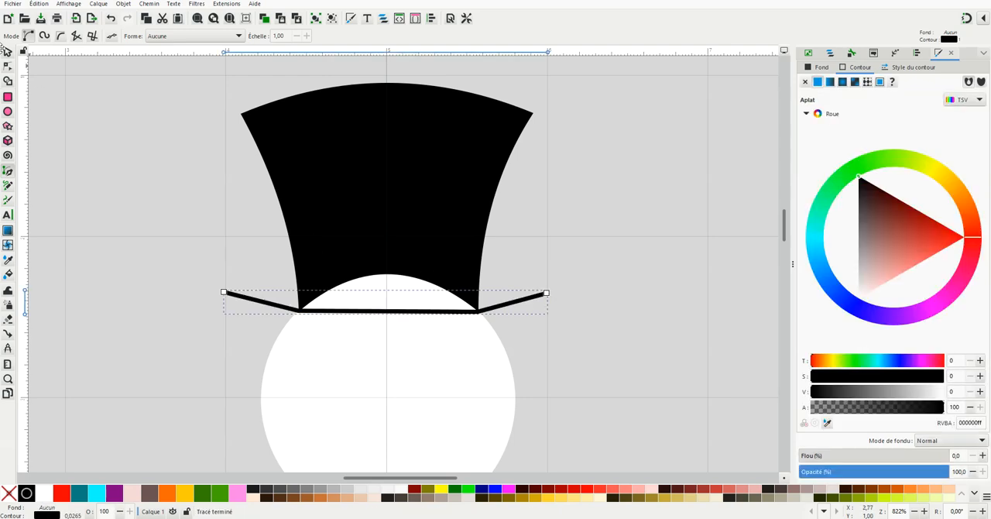
Bend the brim line's middle segment upward so it follows the hat's curved lower edge
click(8, 52)
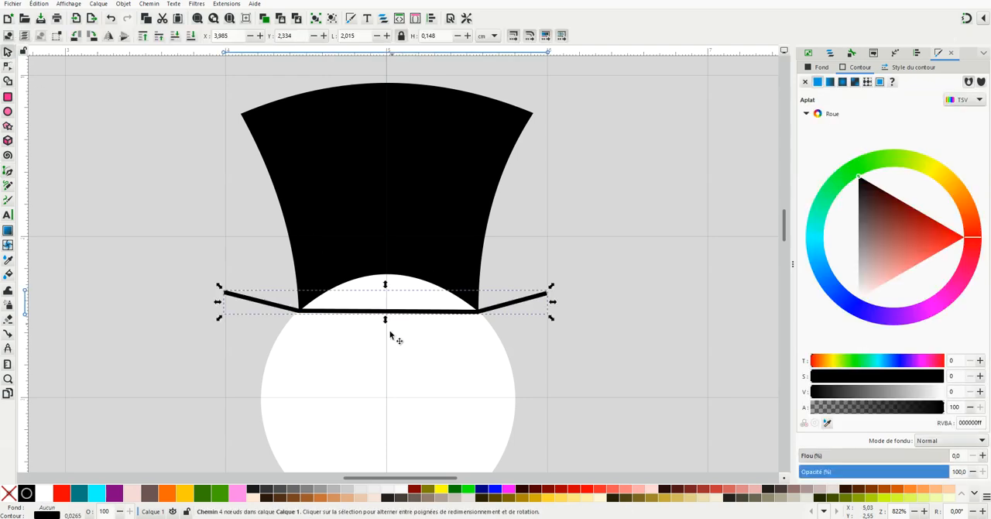
scroll(392, 329, up, 3)
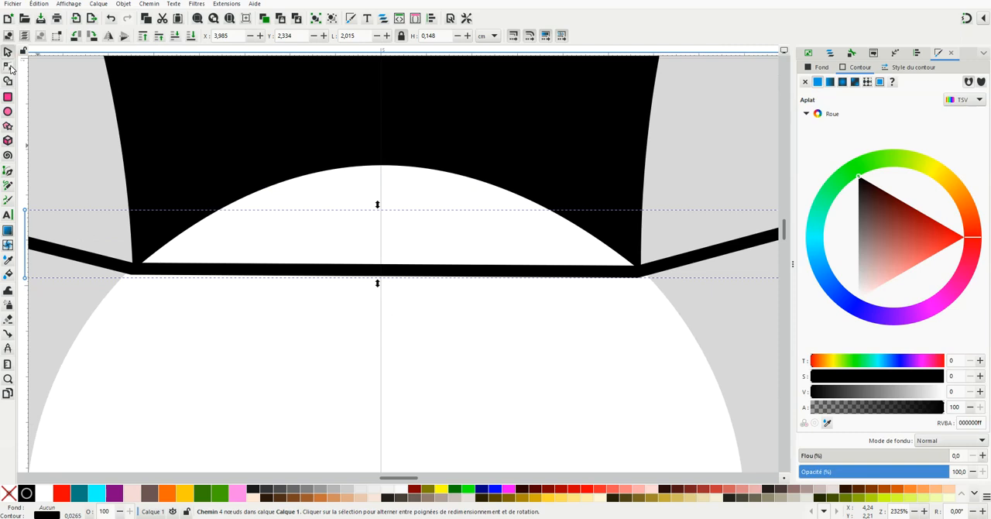
click(8, 68)
drag(383, 272, 386, 167)
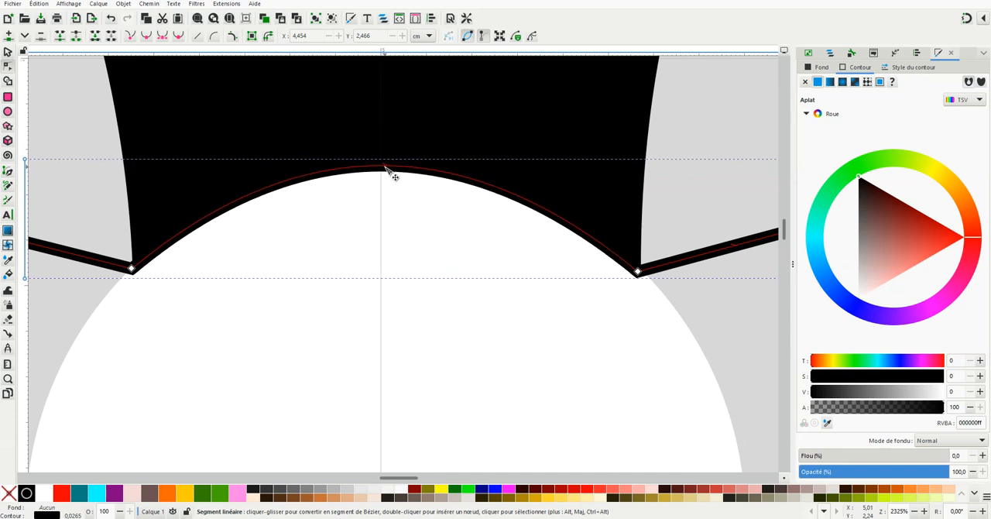
scroll(350, 325, down, 2)
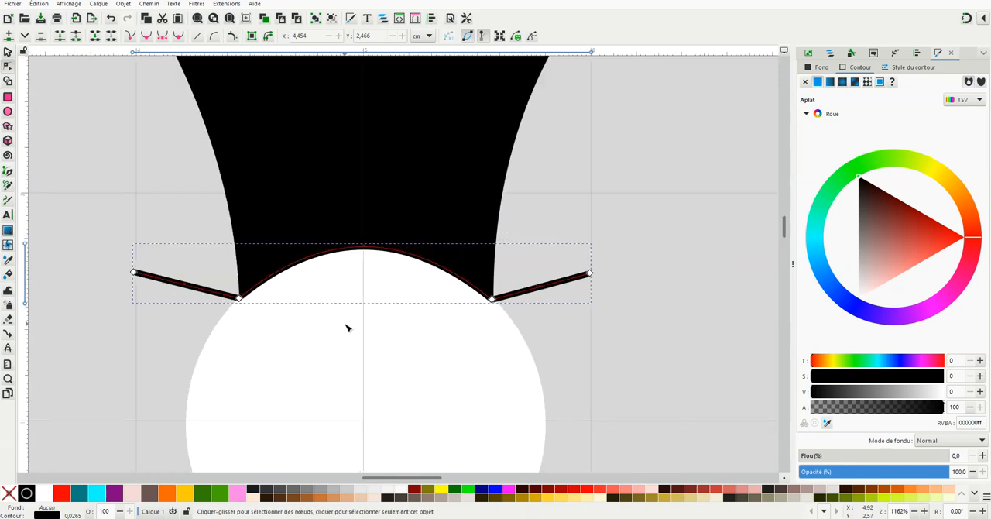
Draw a black circle about 0.22 cm in diameter in the empty area beside the snowman's head and convert it to a path
click(671, 236)
scroll(378, 401, down, 1)
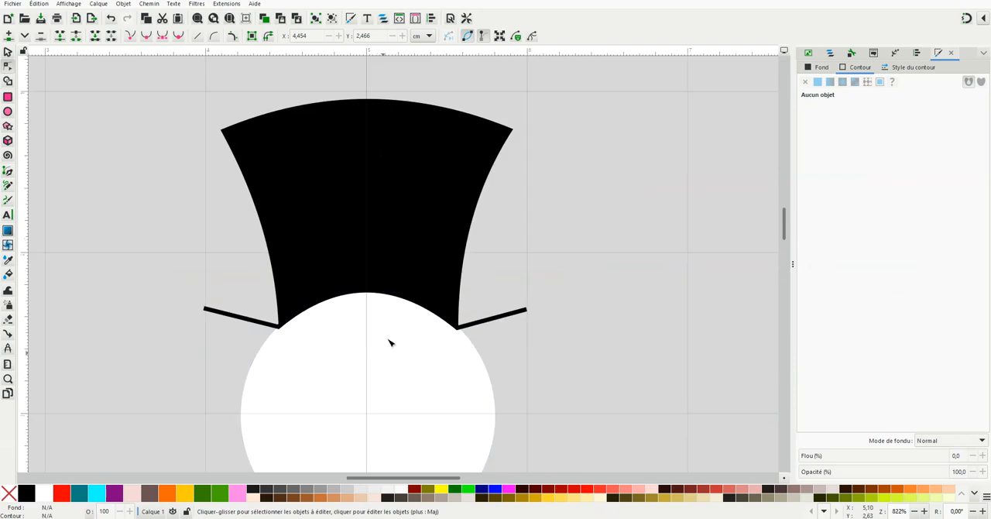
drag(784, 225, 785, 233)
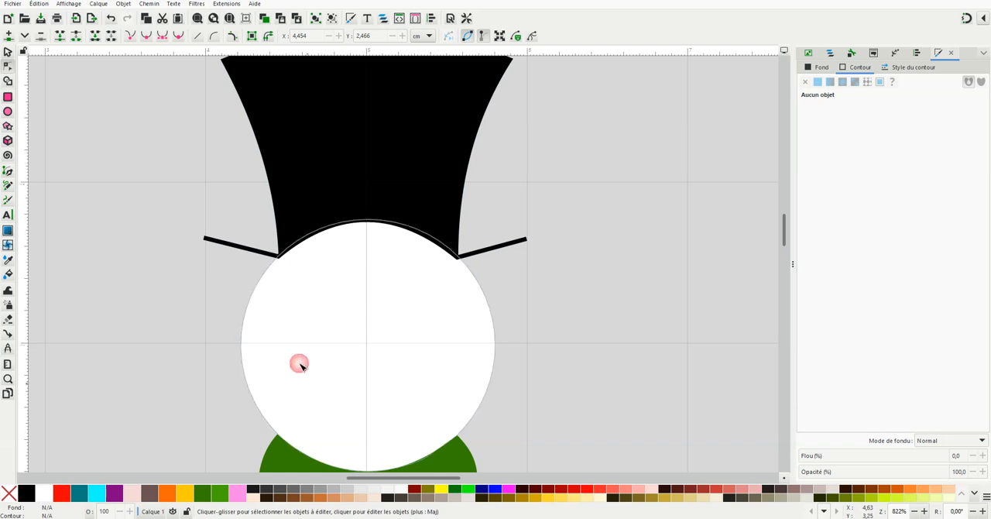
scroll(335, 379, down, 1)
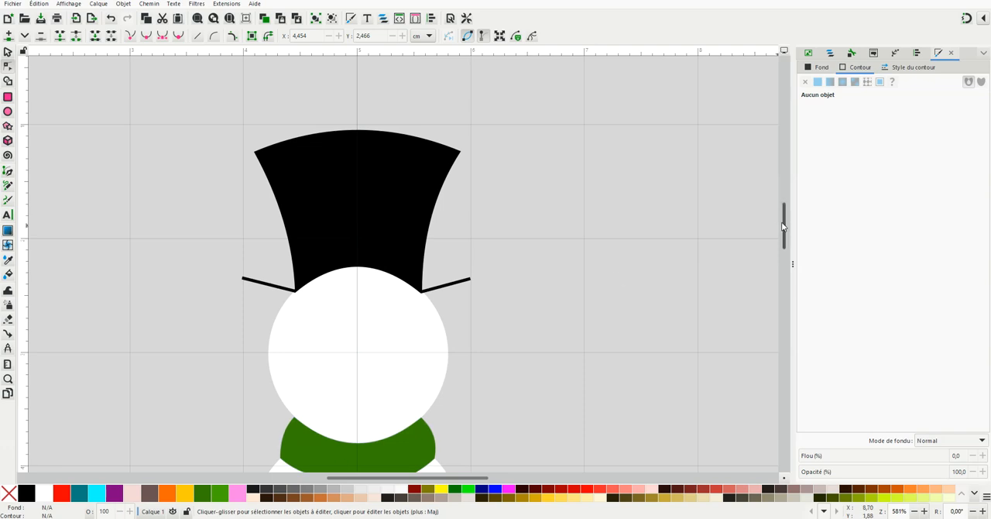
scroll(785, 230, down, 2)
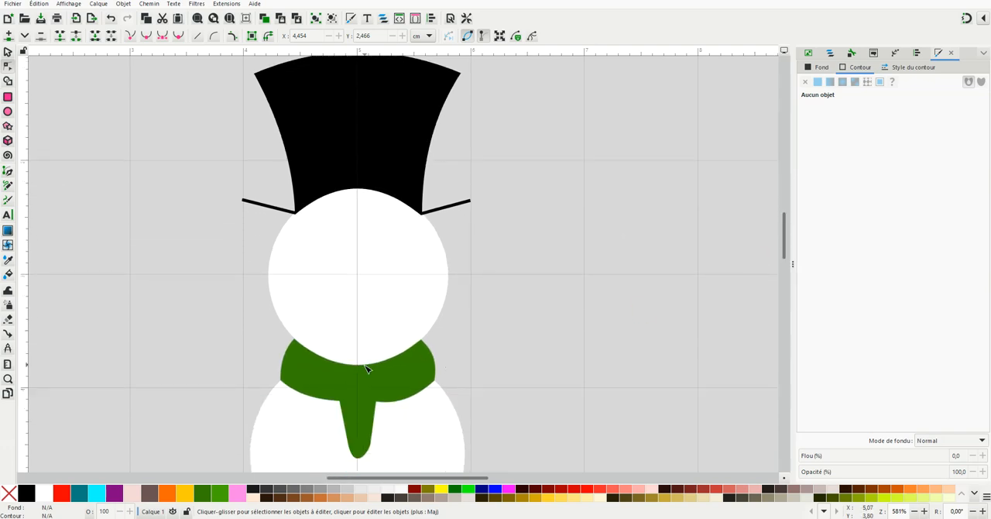
scroll(377, 362, down, 1)
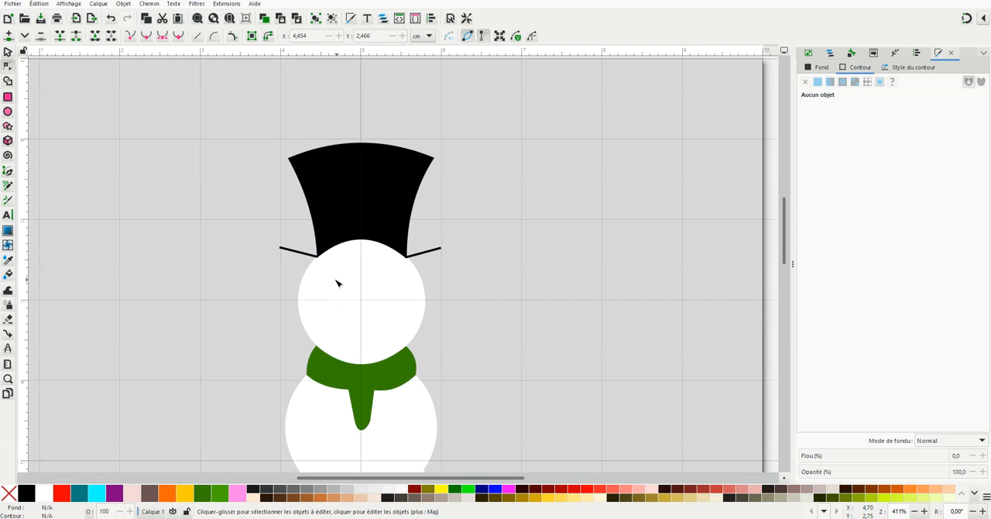
click(8, 113)
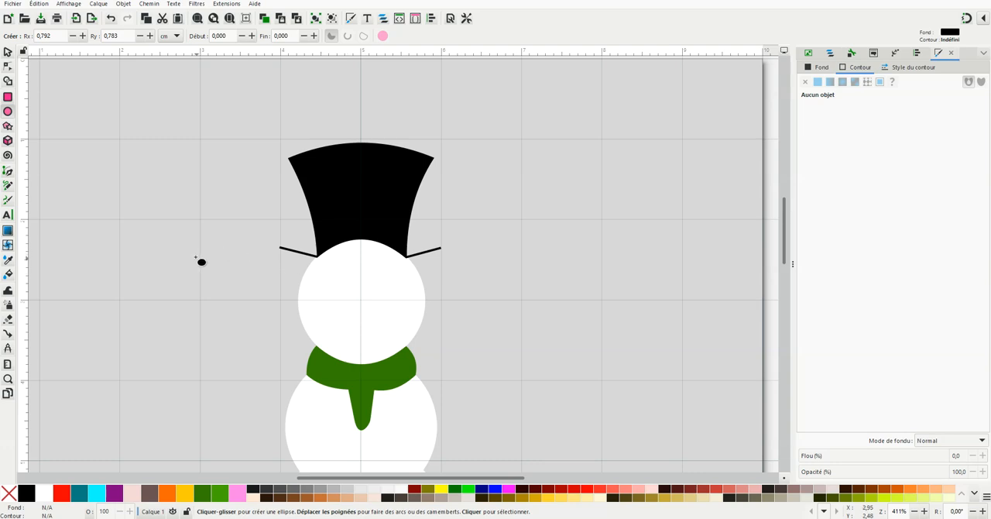
drag(180, 256, 200, 274)
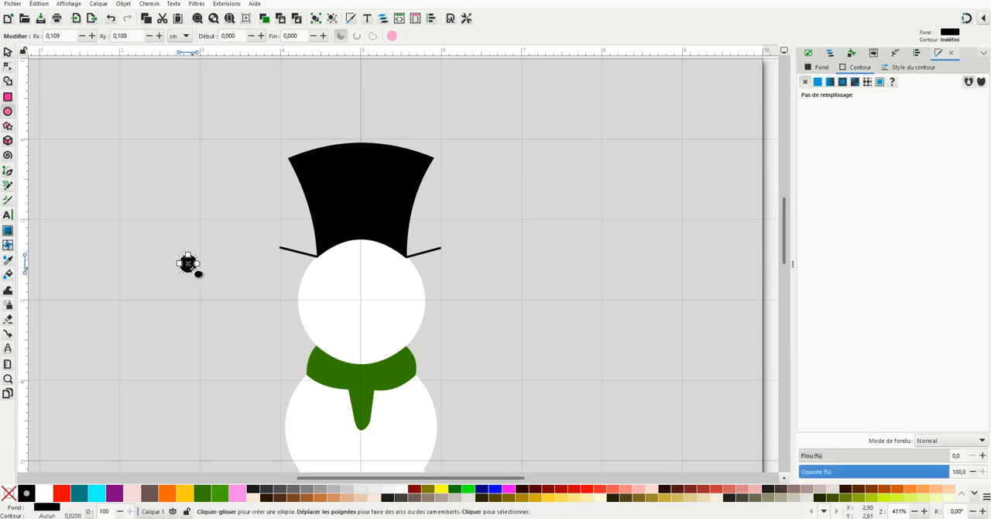
click(7, 54)
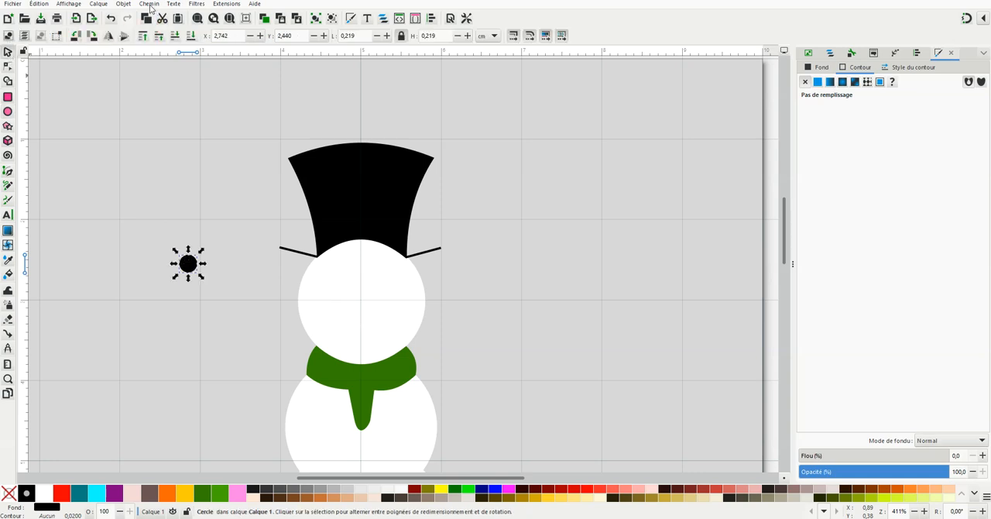
click(149, 4)
click(174, 17)
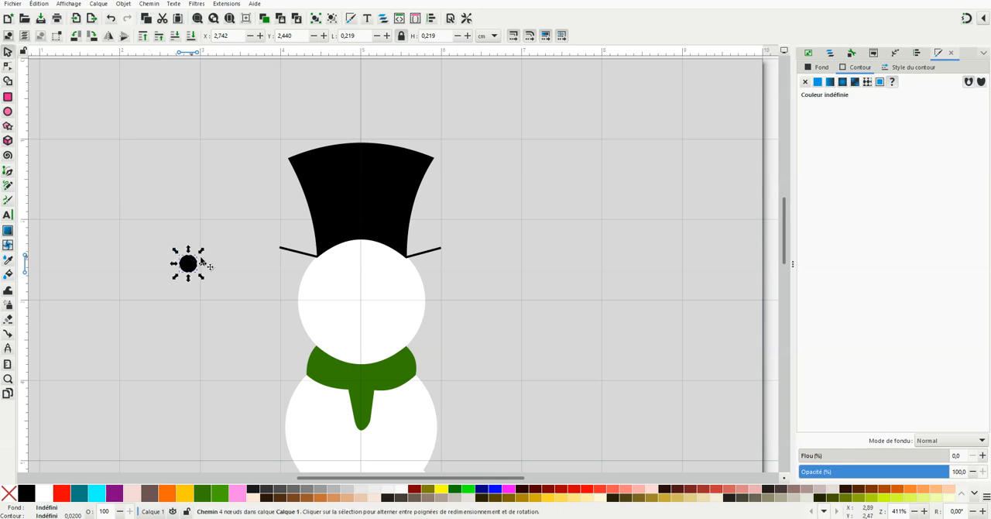
Place the black circle on the head as the left eye, at about X 4.48 and Y 2.73 cm, and remove its outline
scroll(222, 283, up, 1)
drag(164, 265, 378, 295)
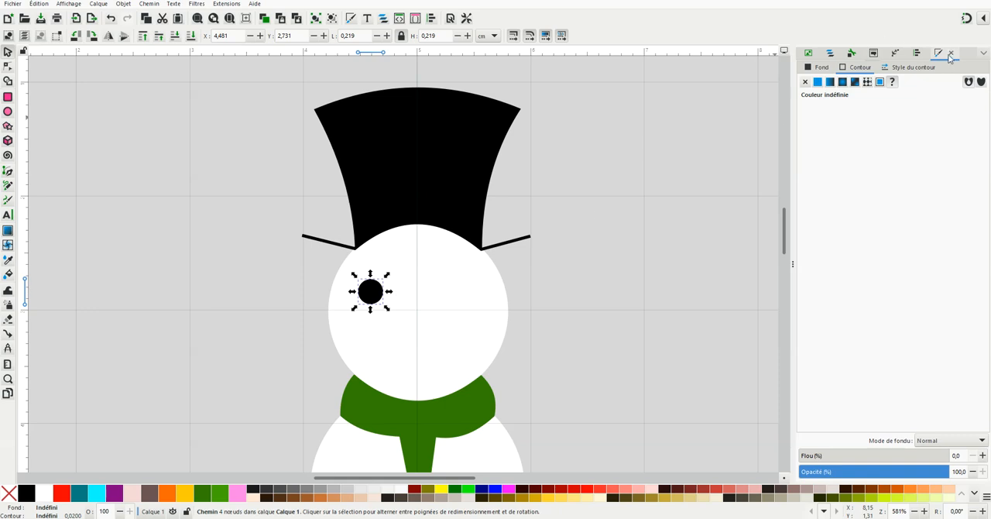
click(804, 82)
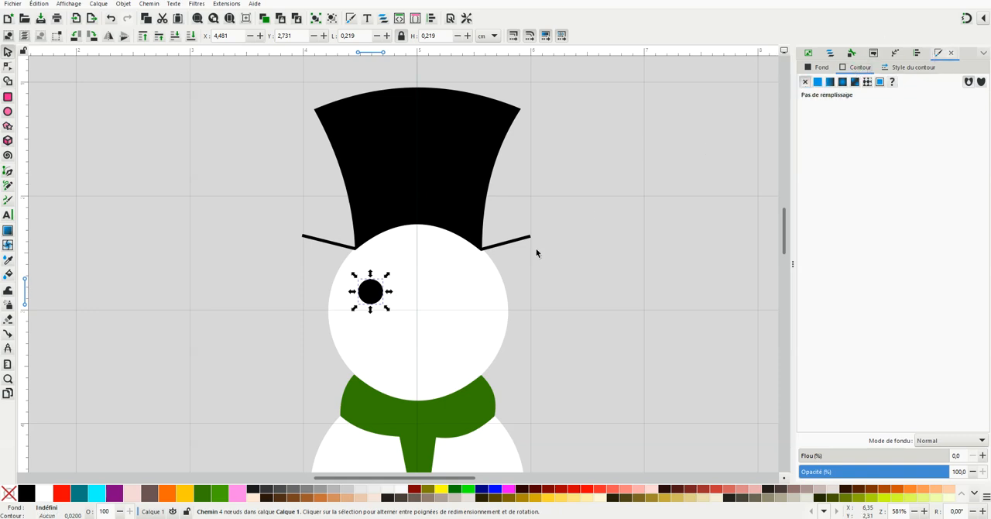
Duplicate the eye, place one on the head's right side, and shift the left one to about X 4.55, Y 2.71 cm
click(370, 292)
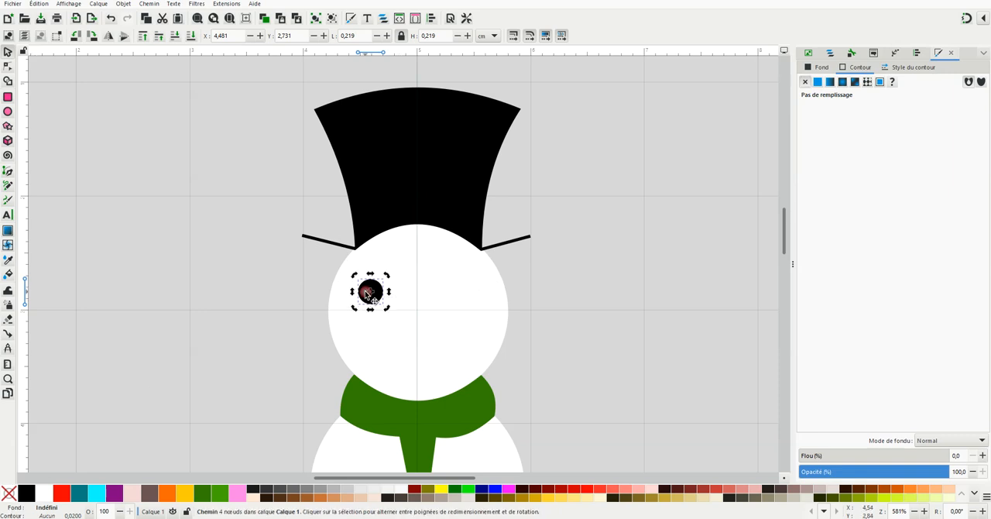
right_click(370, 292)
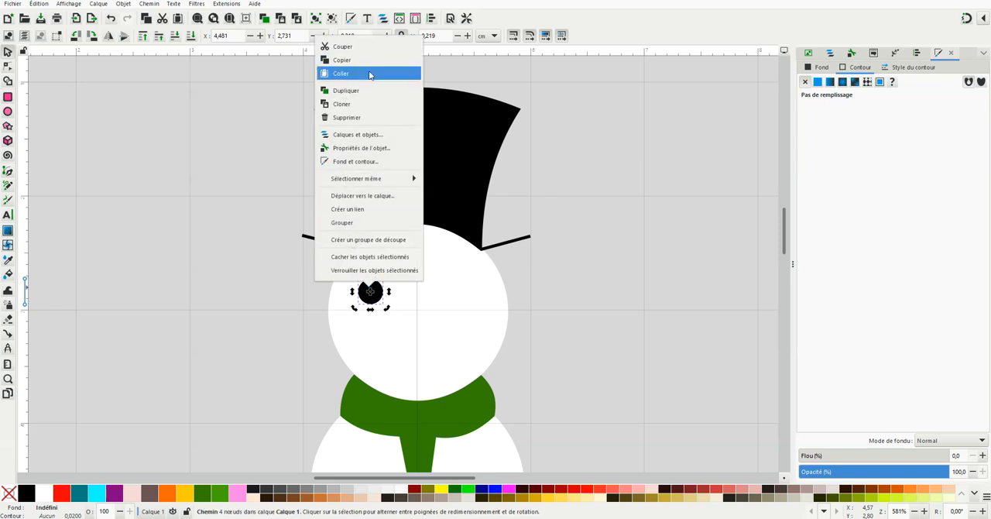
click(385, 98)
drag(381, 291, 470, 287)
drag(377, 291, 385, 288)
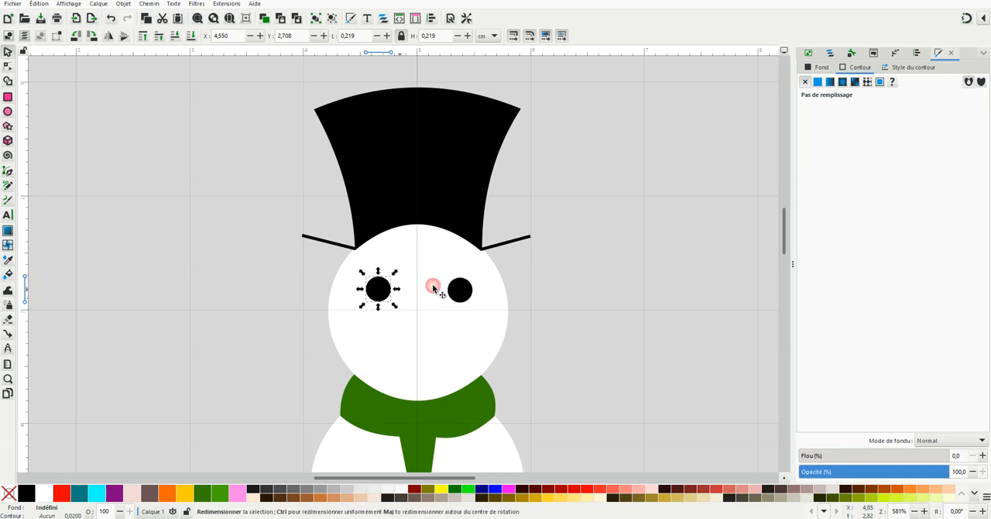
click(546, 271)
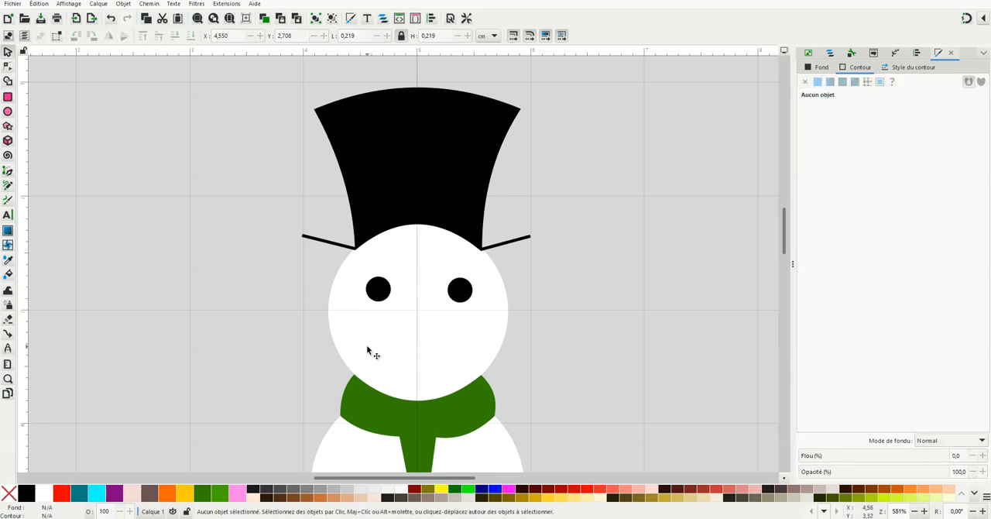
Draw a straight horizontal mouth line about 0.91 cm long below the eyes
click(8, 171)
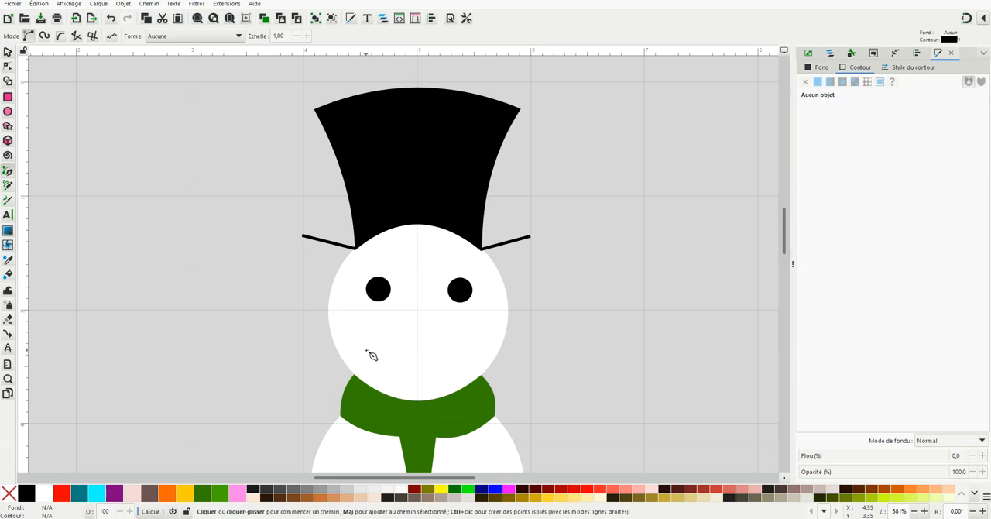
click(369, 347)
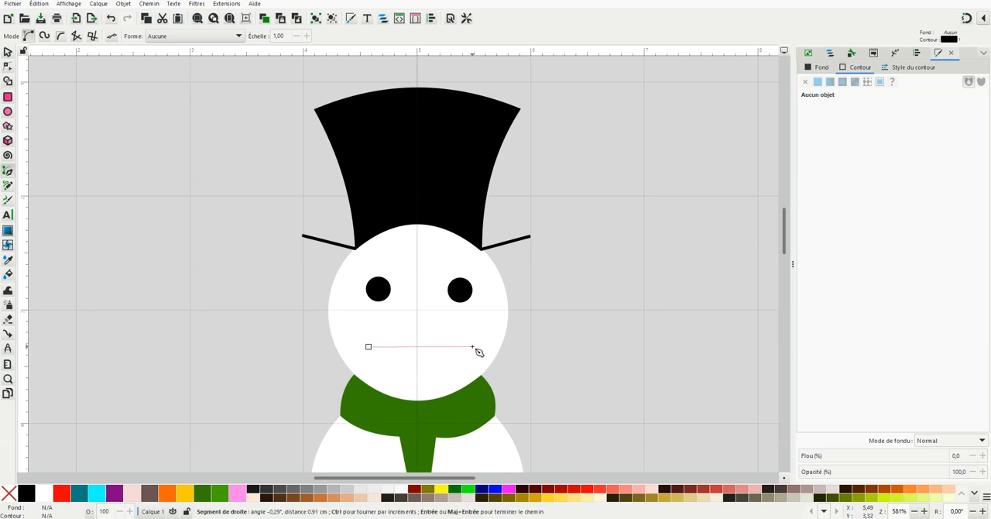
click(472, 346)
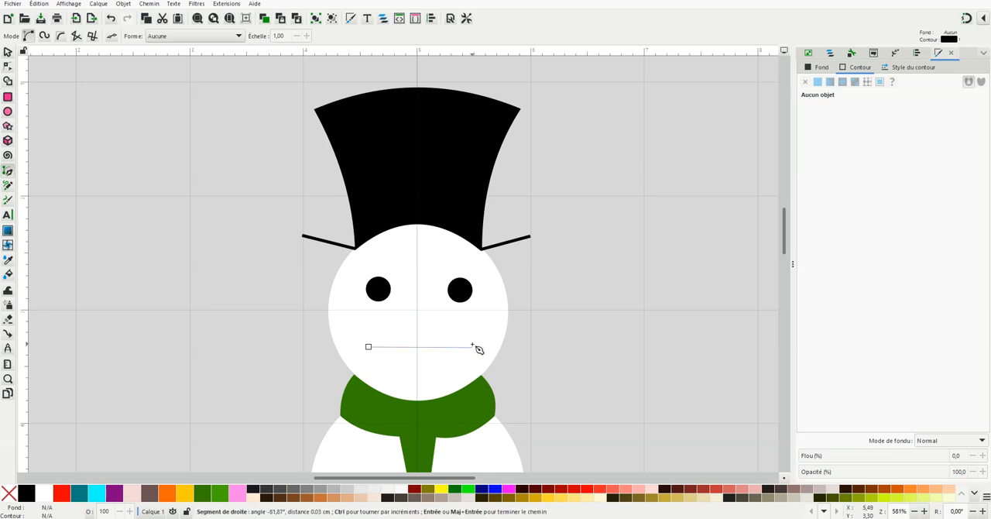
key(Return)
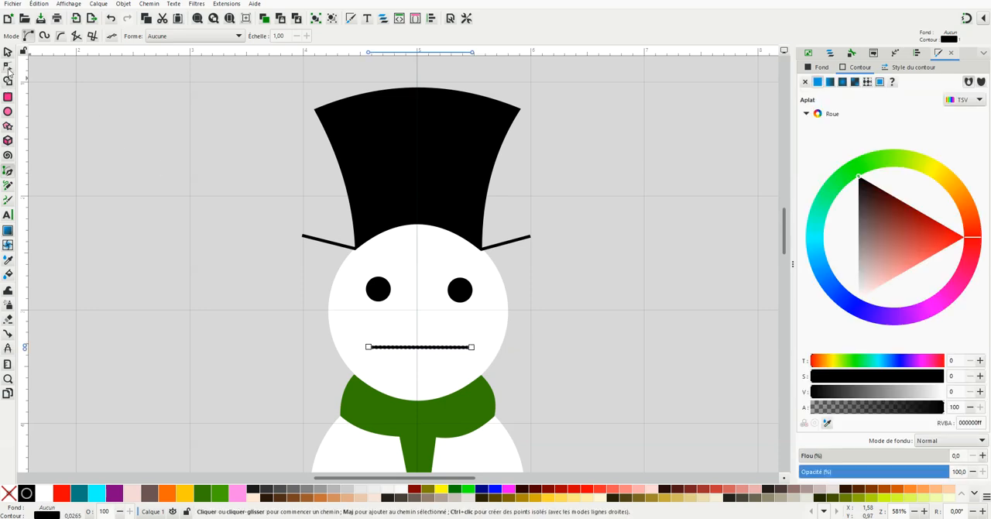
Bend the middle of the mouth line downward into a smile
click(8, 67)
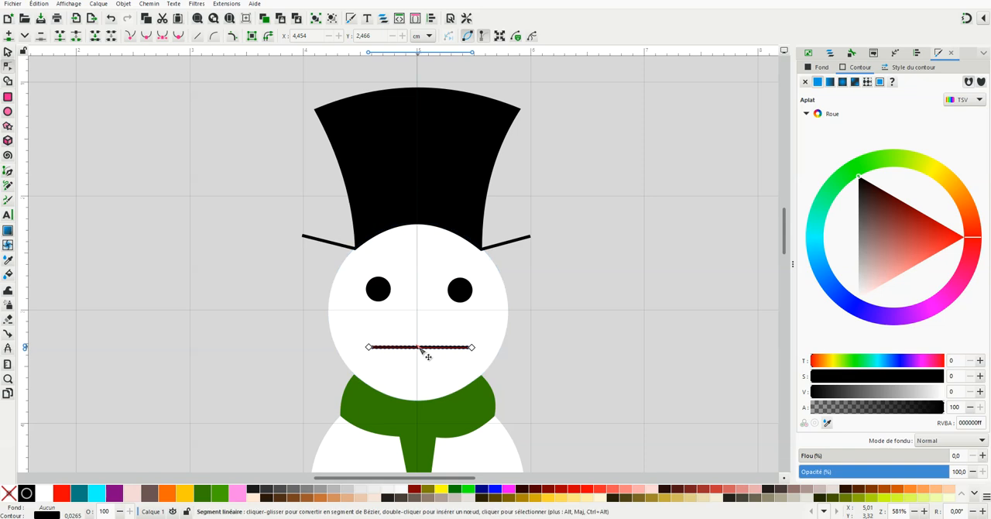
drag(427, 352, 426, 372)
click(514, 337)
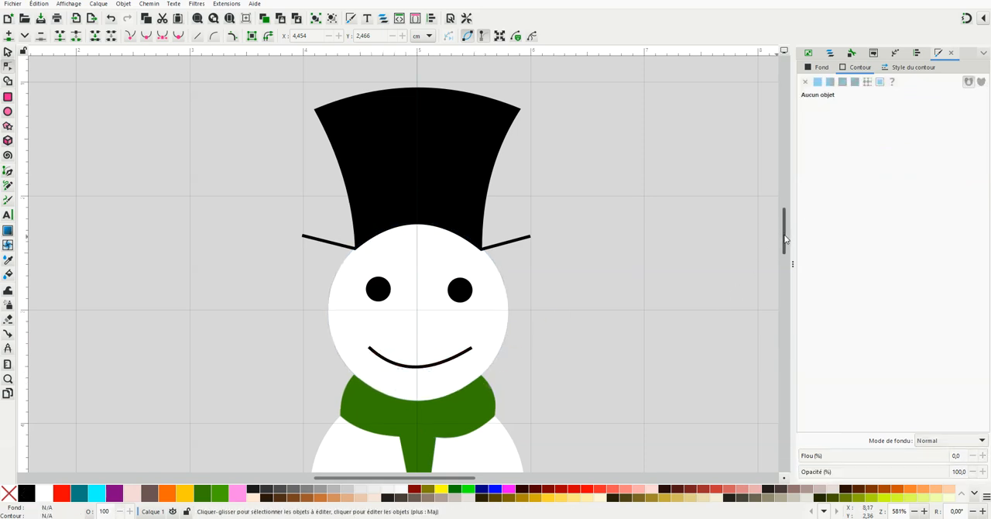
Rename the hat shape in the object list as "traitchapeau"
scroll(786, 239, down, 4)
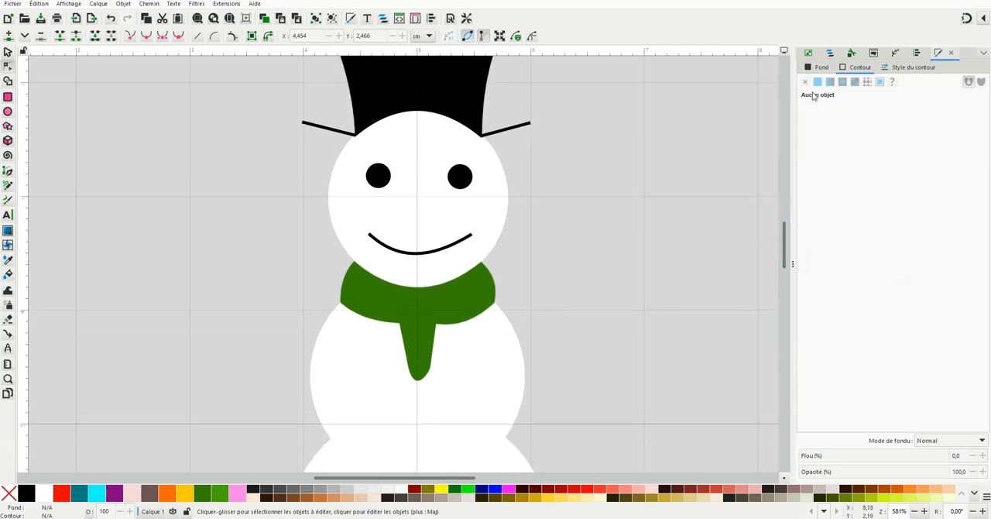
click(830, 53)
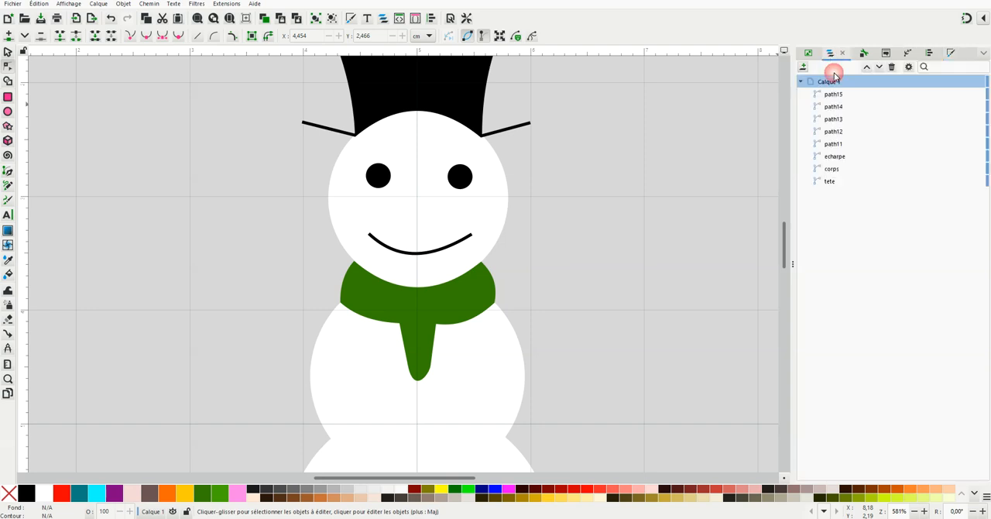
click(841, 147)
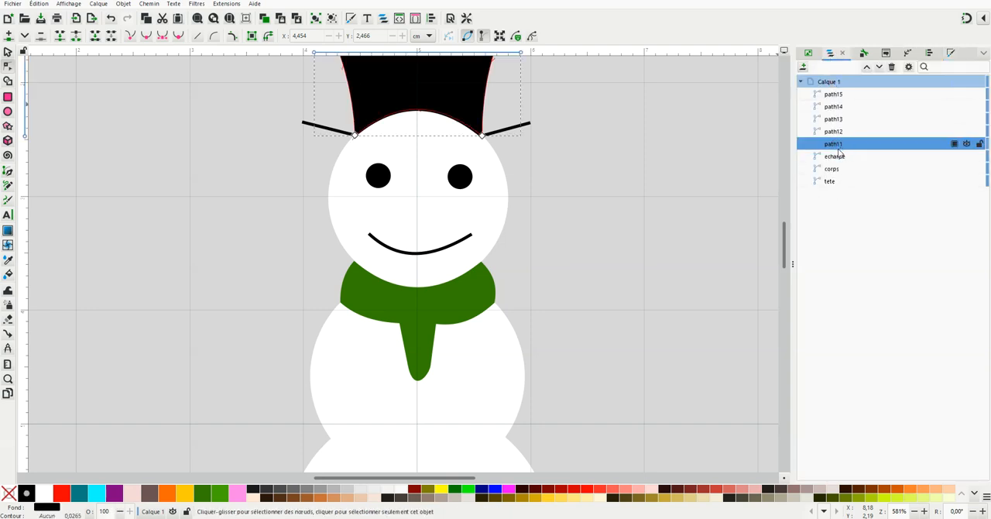
click(835, 147)
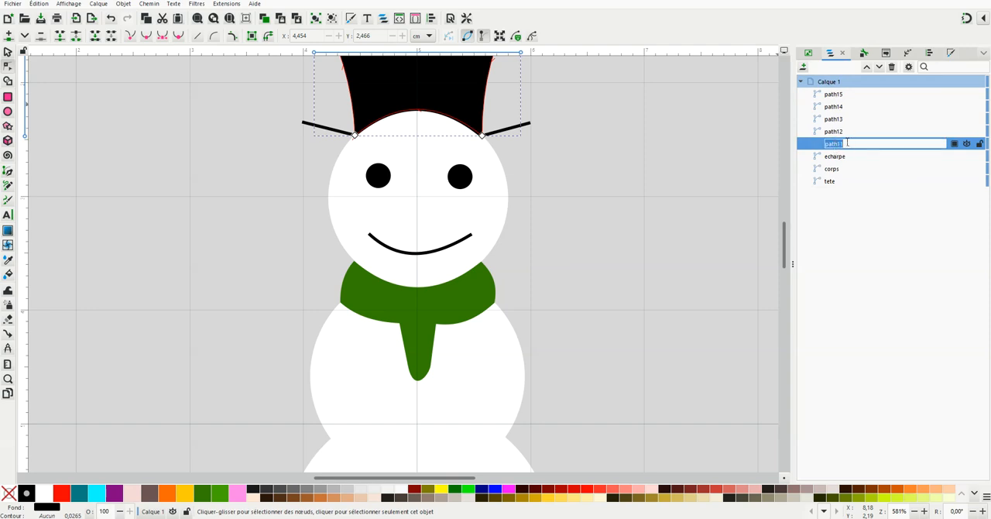
text(traitchapeau)
key(Return)
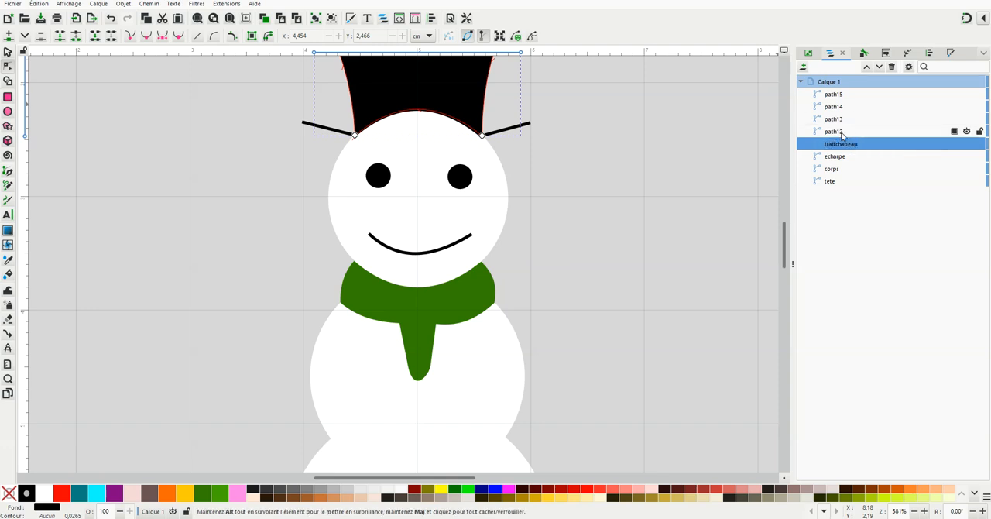
Rename the hat shape as "chapeau"
click(843, 134)
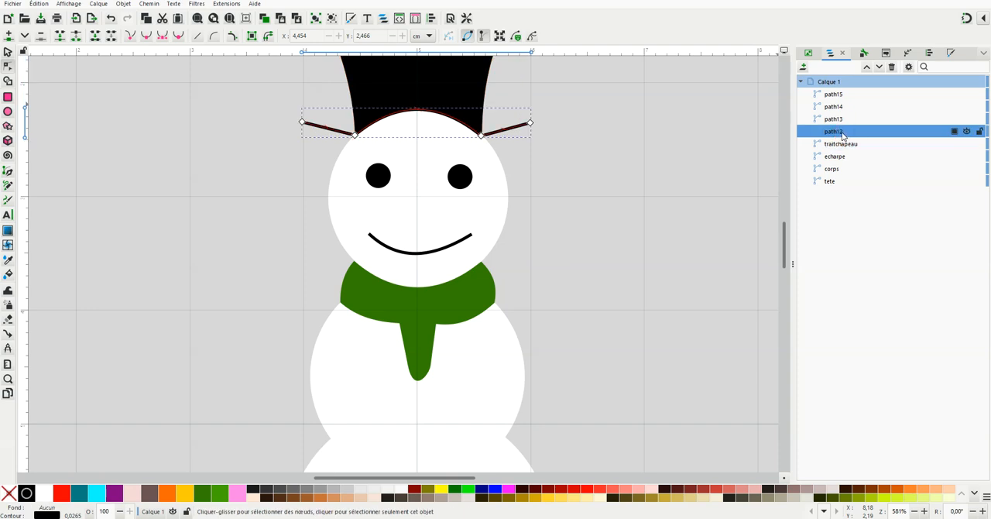
click(842, 149)
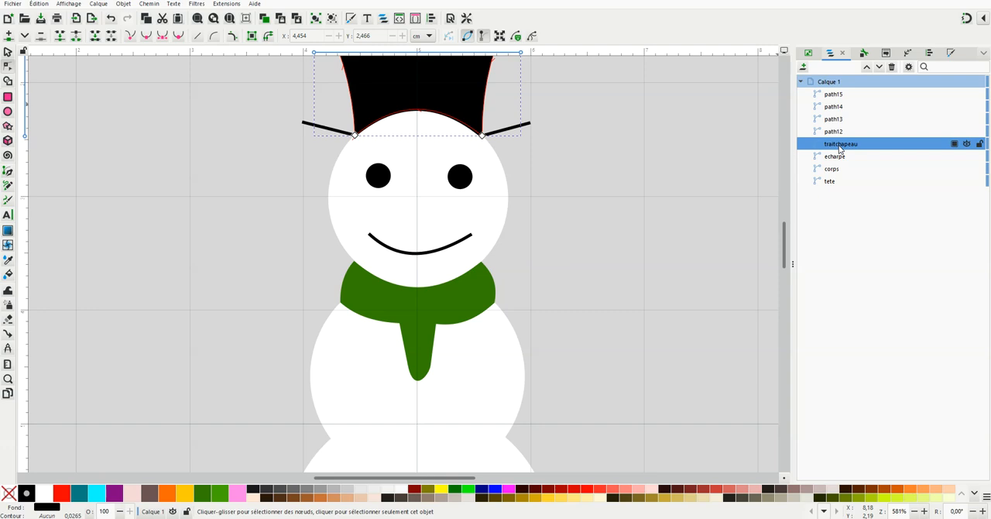
double_click(859, 148)
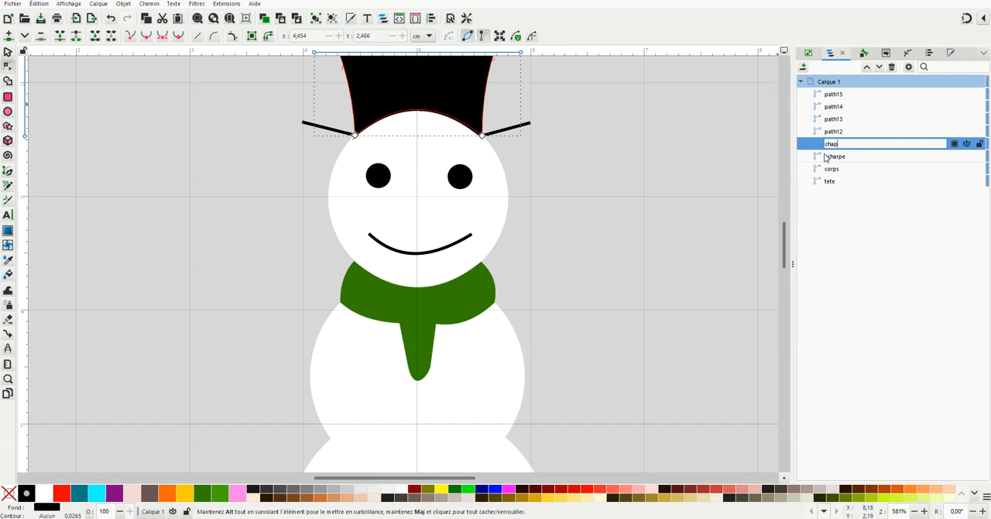
key(Return)
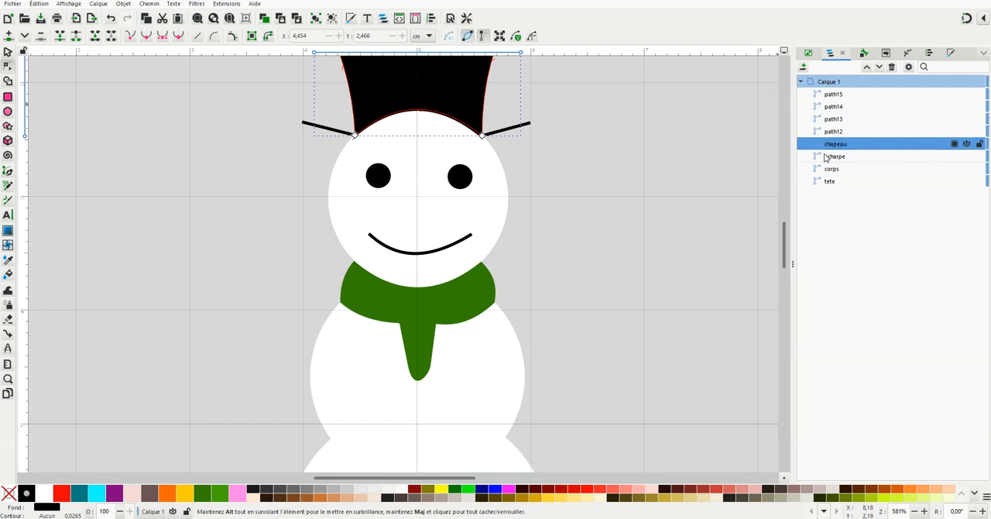
Rename the brim line path as "trait chapeau"
double_click(855, 131)
click(848, 132)
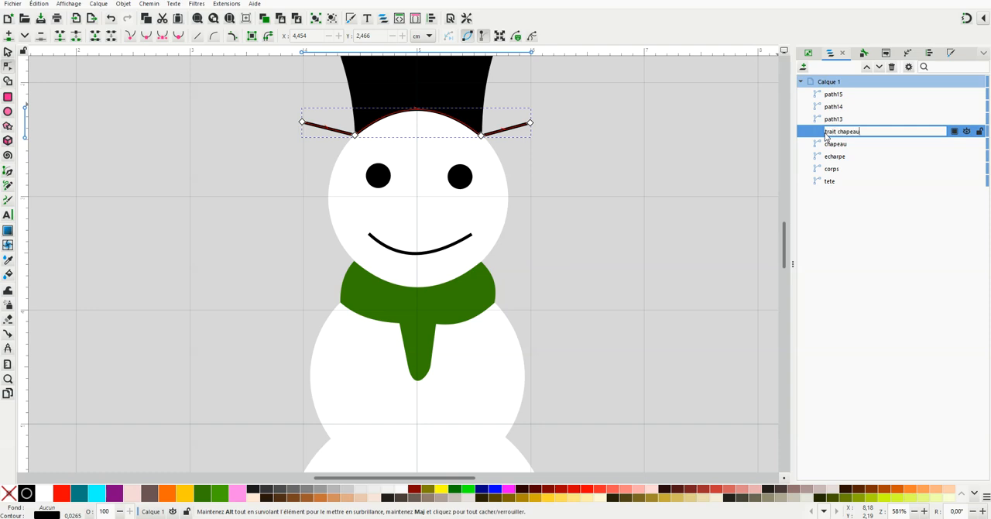
key(Return)
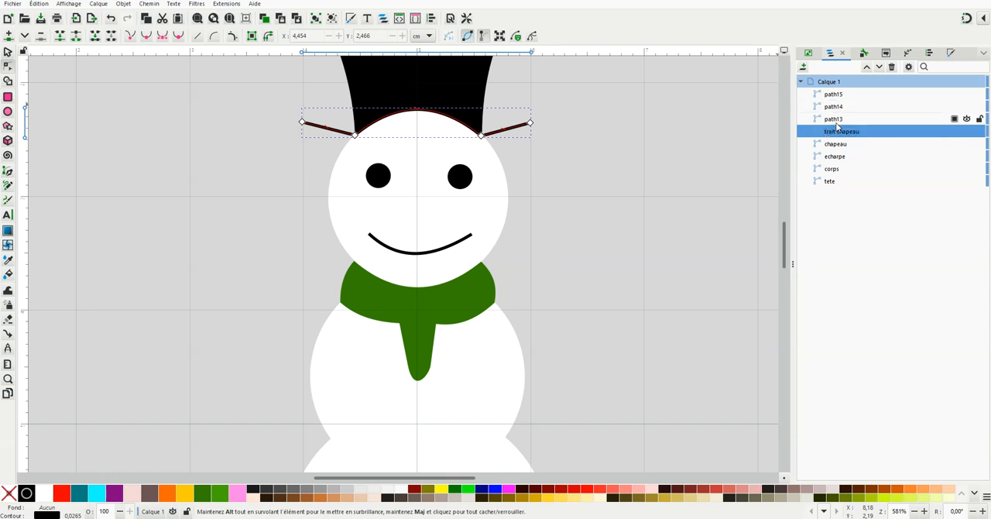
Rename the left eye path as "oeil gauche"
click(835, 120)
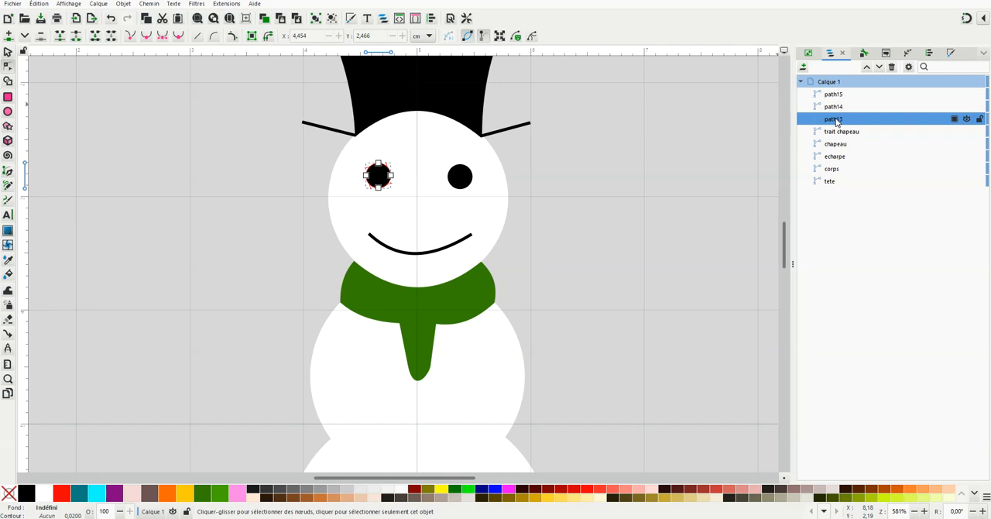
double_click(864, 116)
text(o)
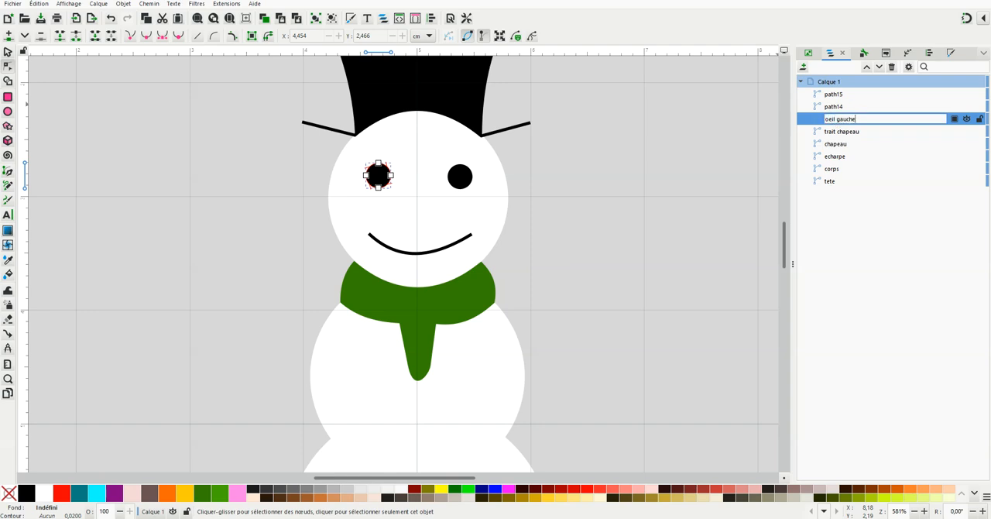
text(eil gauche)
key(Return)
Rename the right eye path as "oeil droit" in the object list
double_click(857, 106)
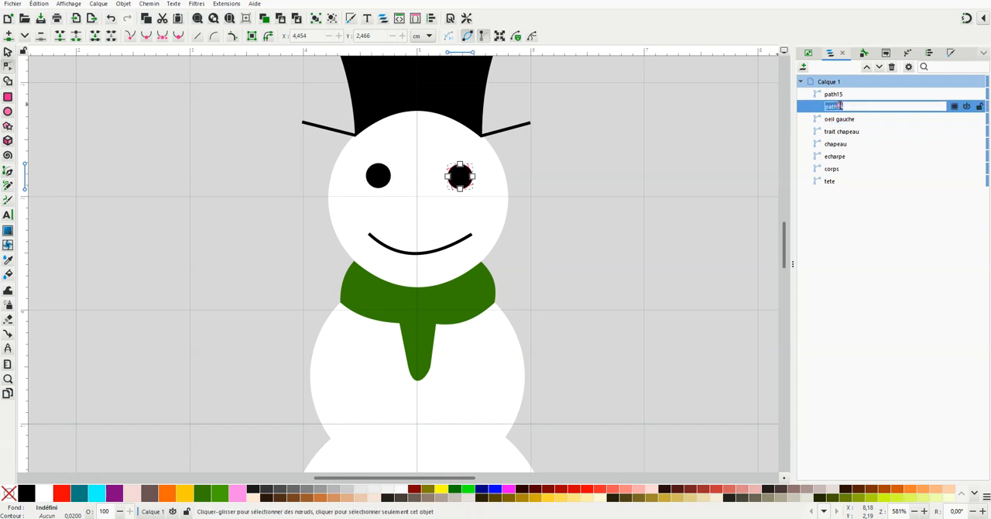
text(oeil droit)
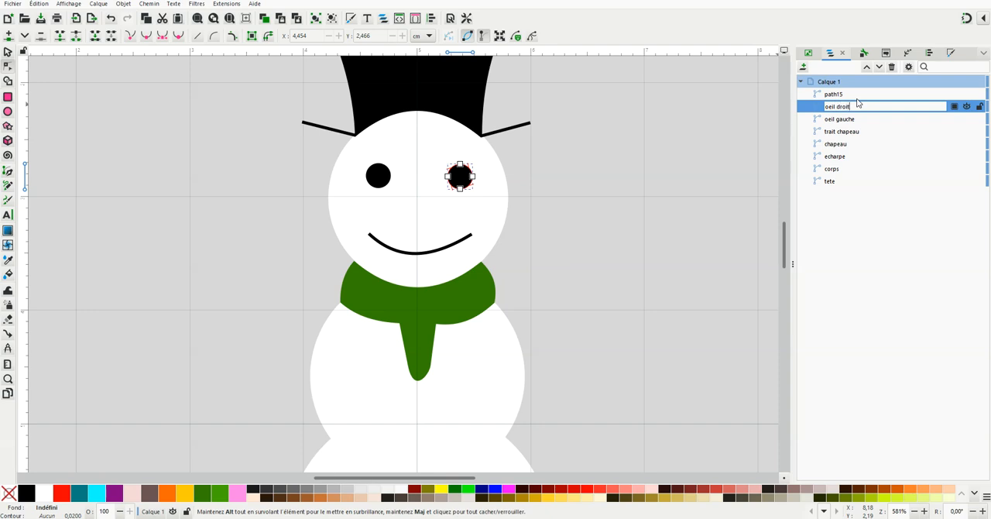
key(Return)
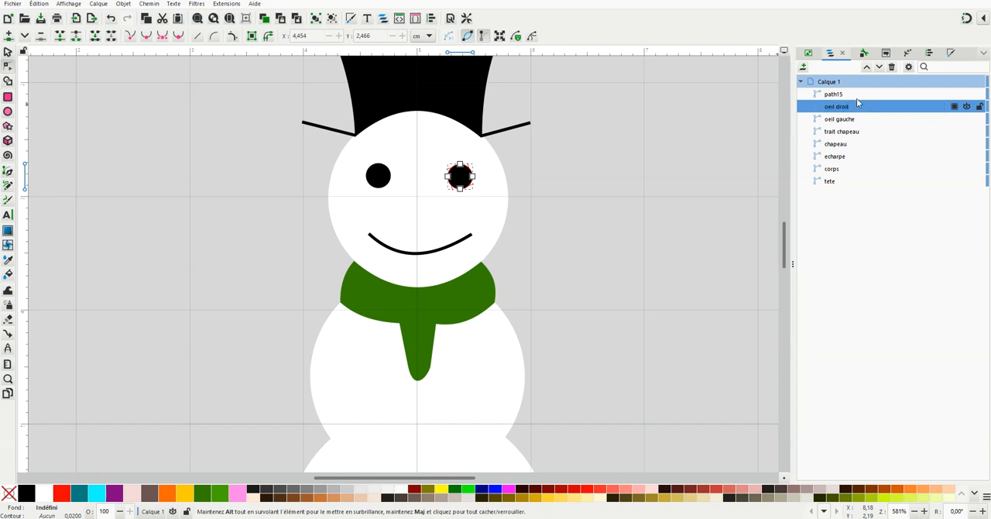
Rename the smile path as "bouche" and deselect it
click(851, 94)
click(851, 95)
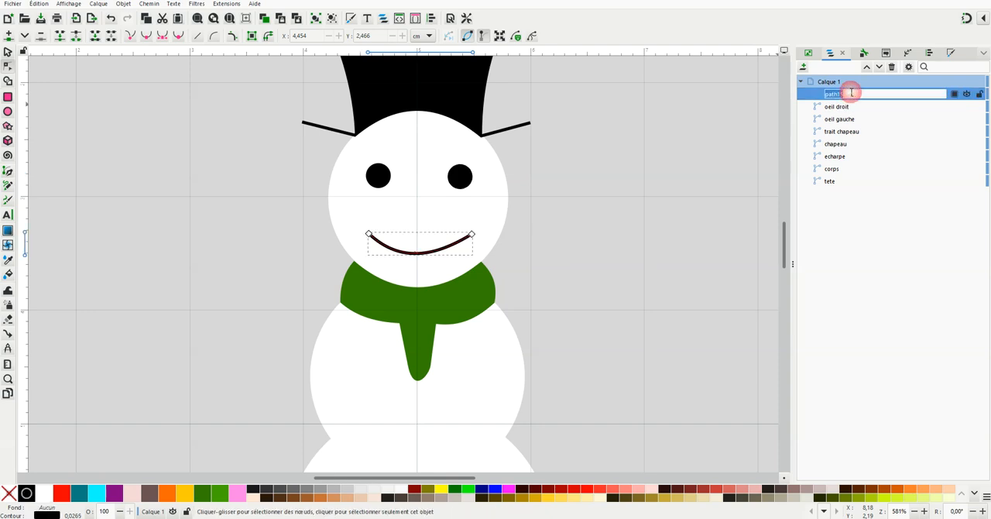
text(bouc)
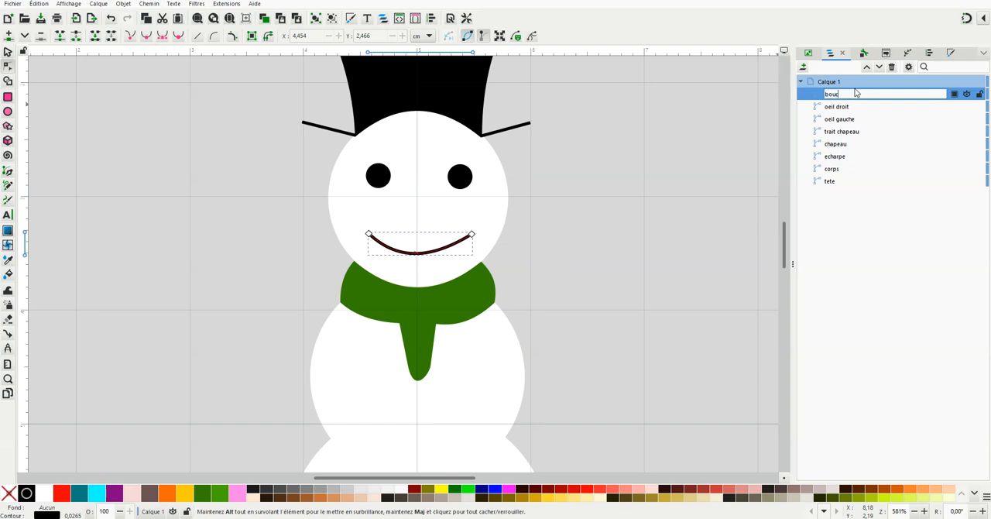
text(he)
key(Return)
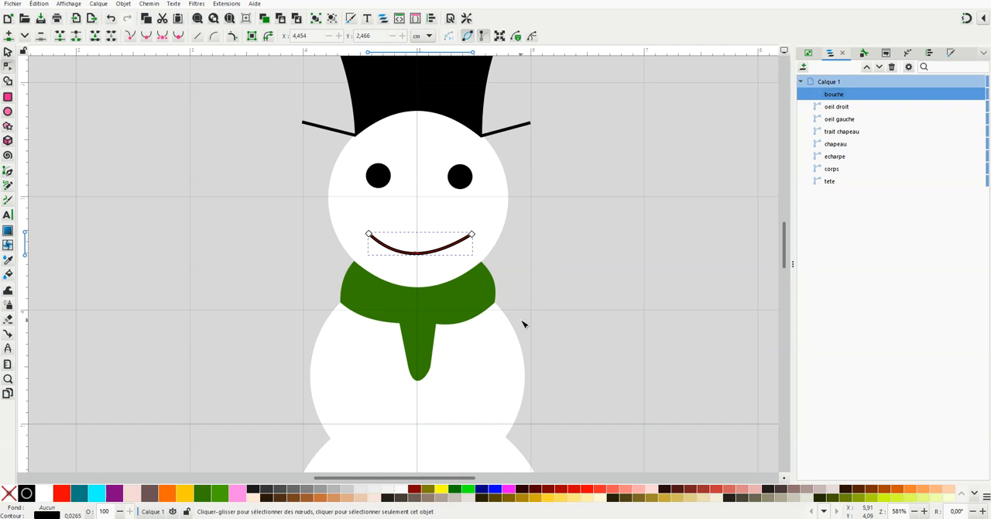
click(557, 316)
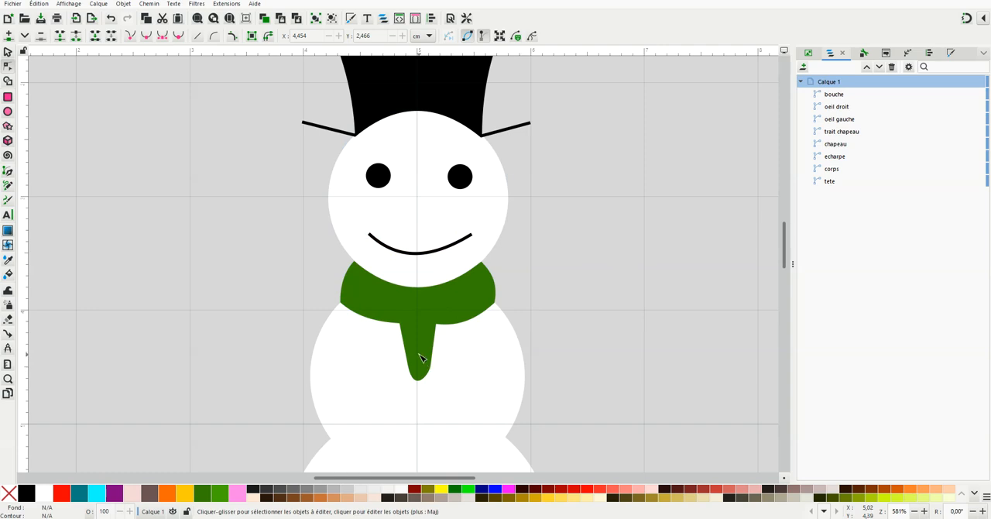
Duplicate the green scarf shape "echarpe" in place
scroll(423, 394, up, 1)
scroll(422, 279, down, 1)
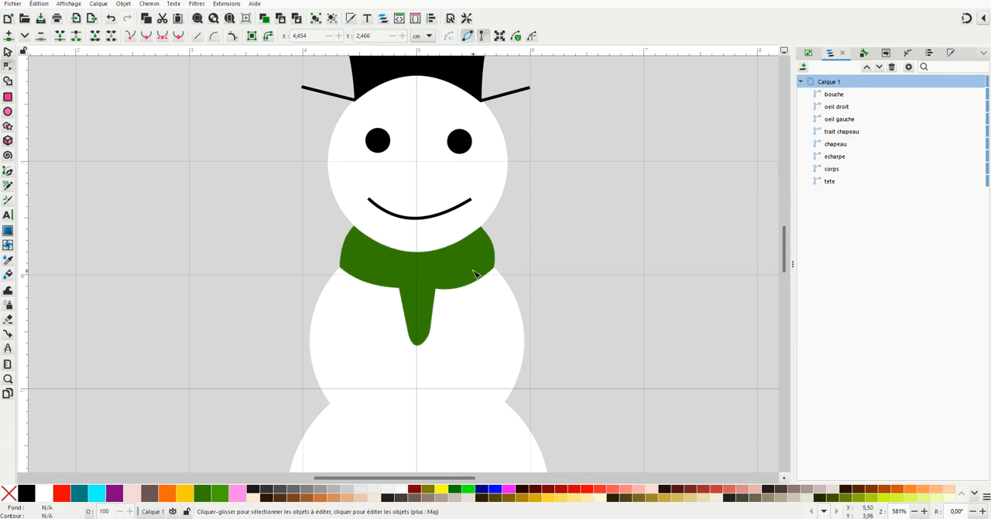
click(835, 157)
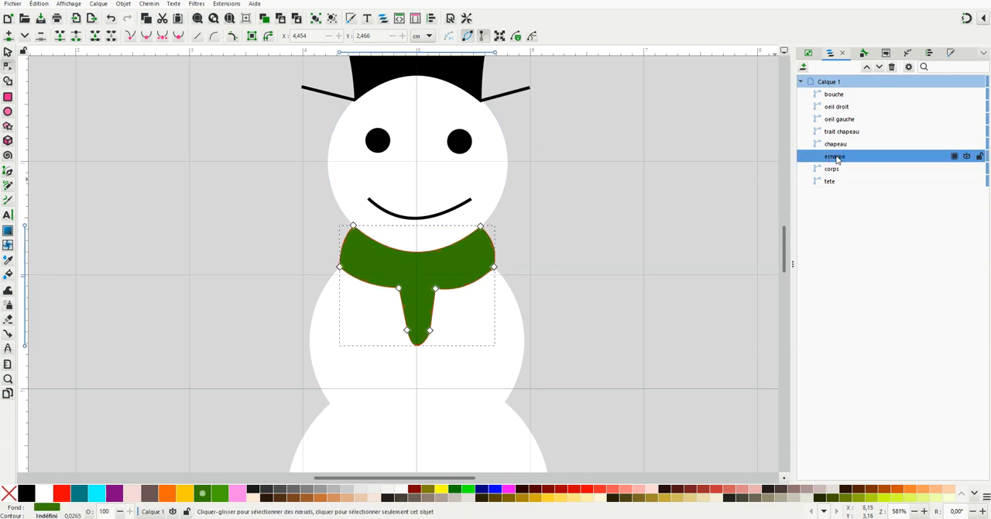
click(8, 53)
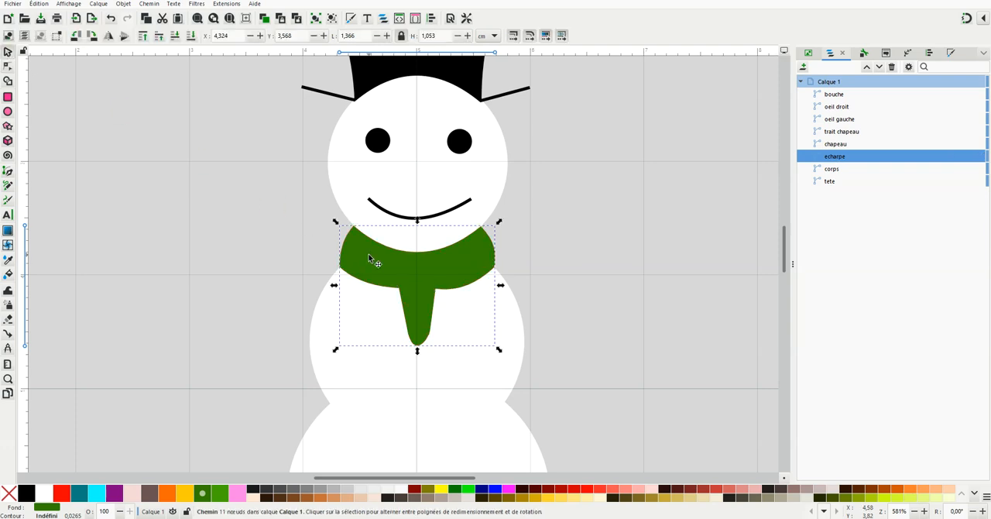
right_click(371, 253)
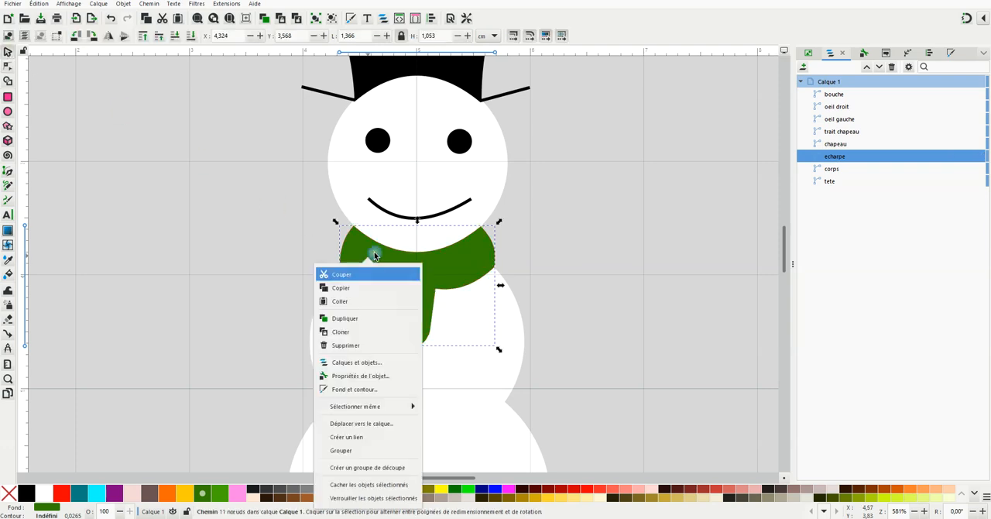
click(365, 326)
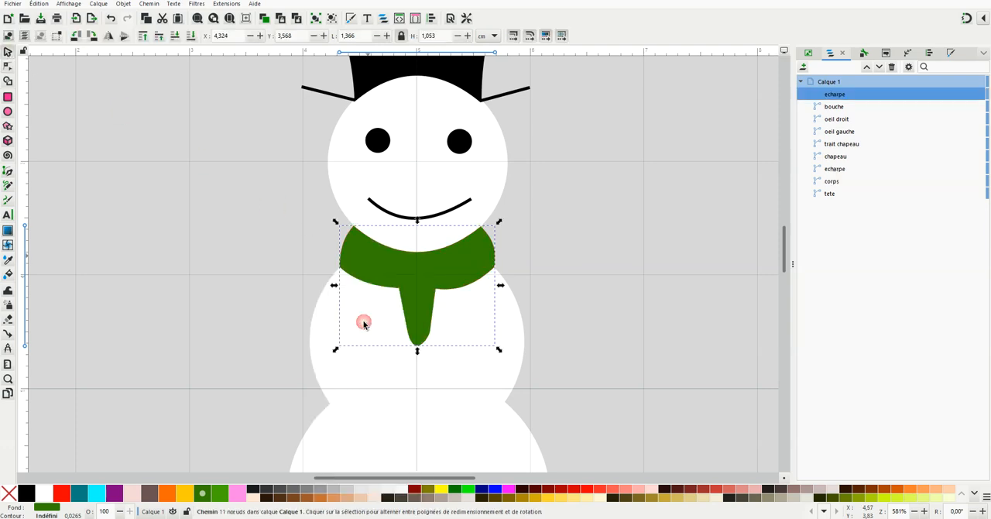
Rename the duplicated scarf as "contour echarpe"
double_click(843, 95)
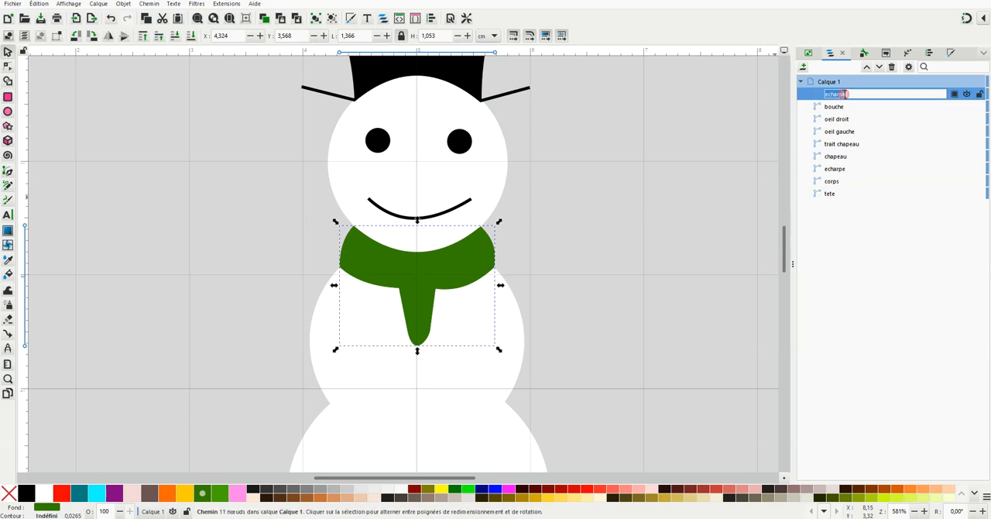
text(contour)
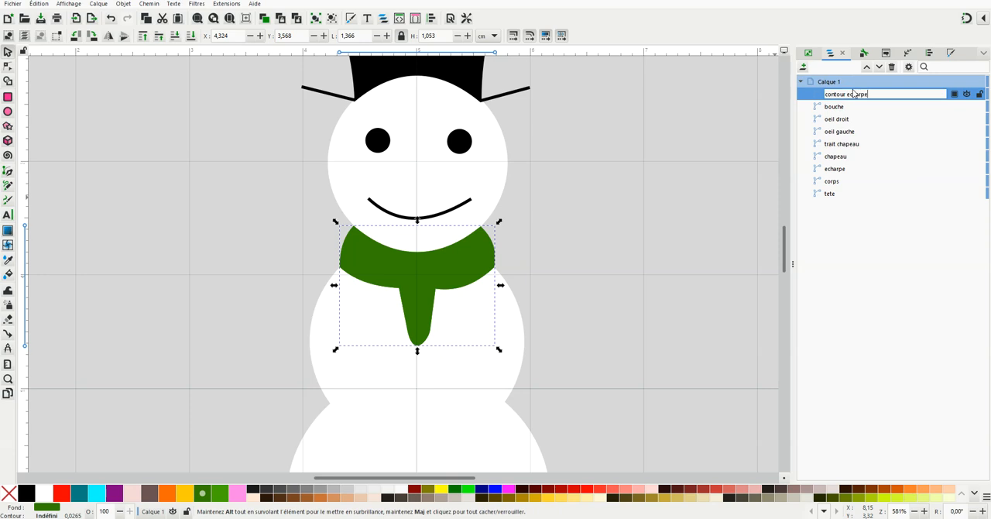
key(Return)
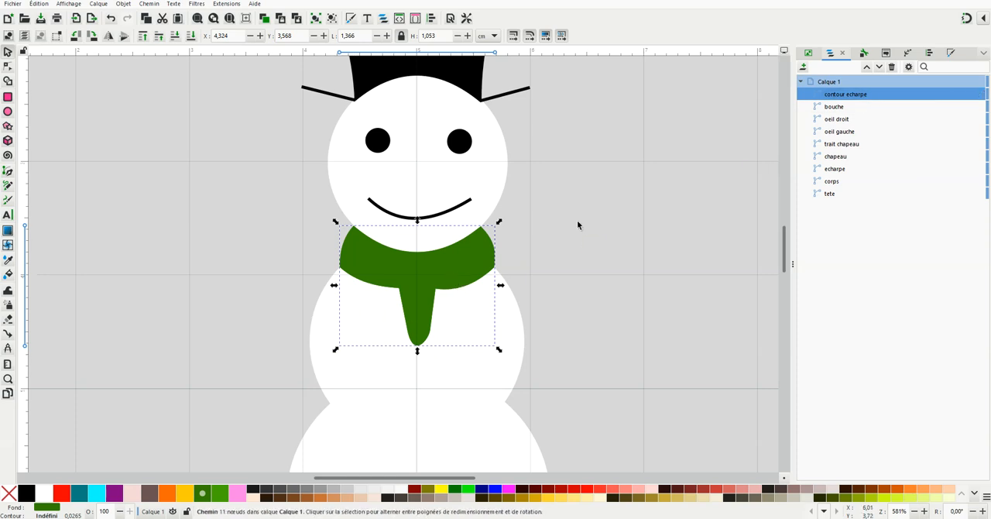
Give the scarf duplicate a flat black stroke and remove its fill
click(951, 53)
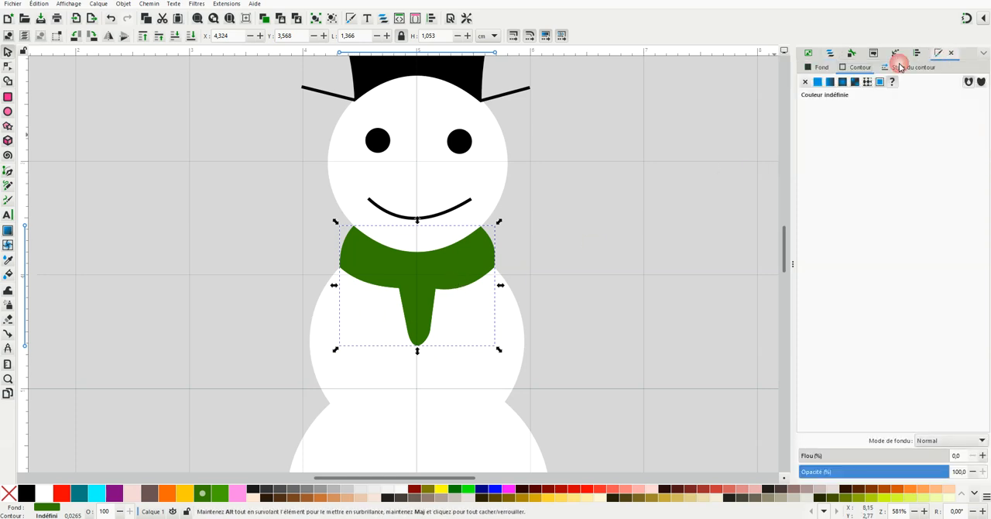
click(818, 84)
click(819, 68)
click(806, 84)
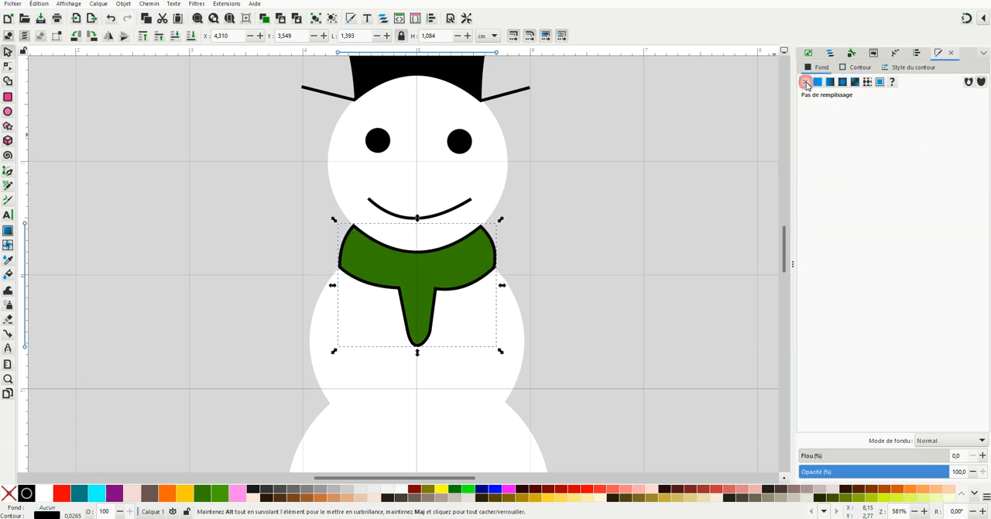
click(591, 194)
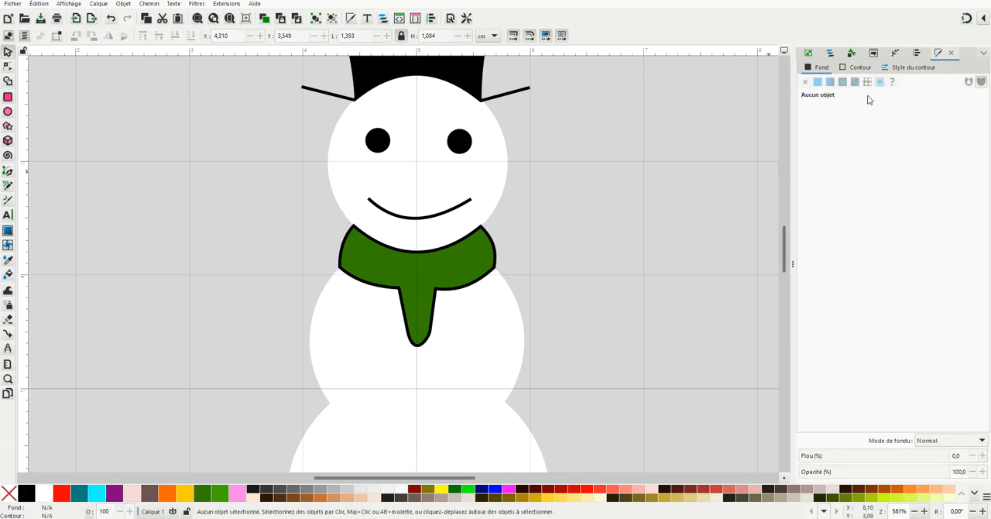
Apply Ink/Stitch Redwork to "contour echarpe" with 3,00 mm stitch length, 2 bean stitch repeats and combined paths
click(831, 53)
click(844, 94)
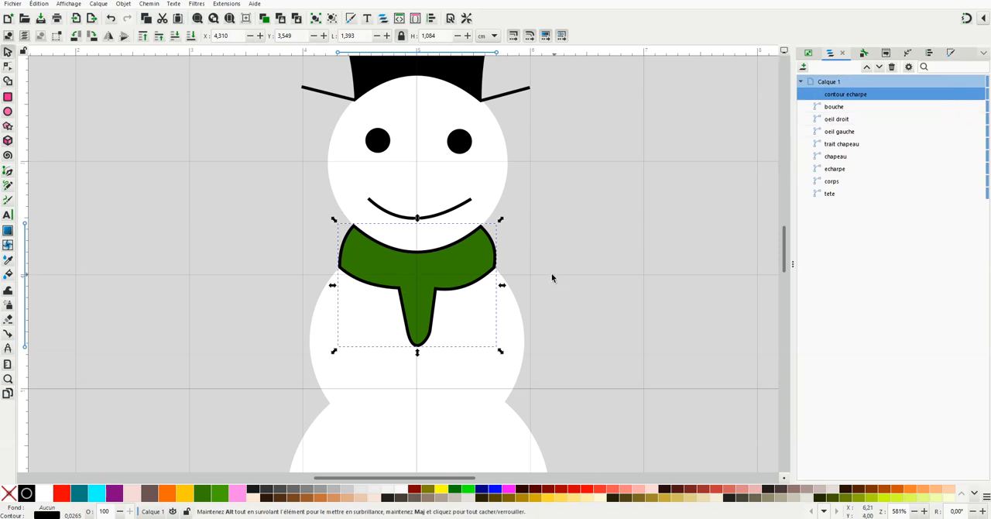
click(226, 4)
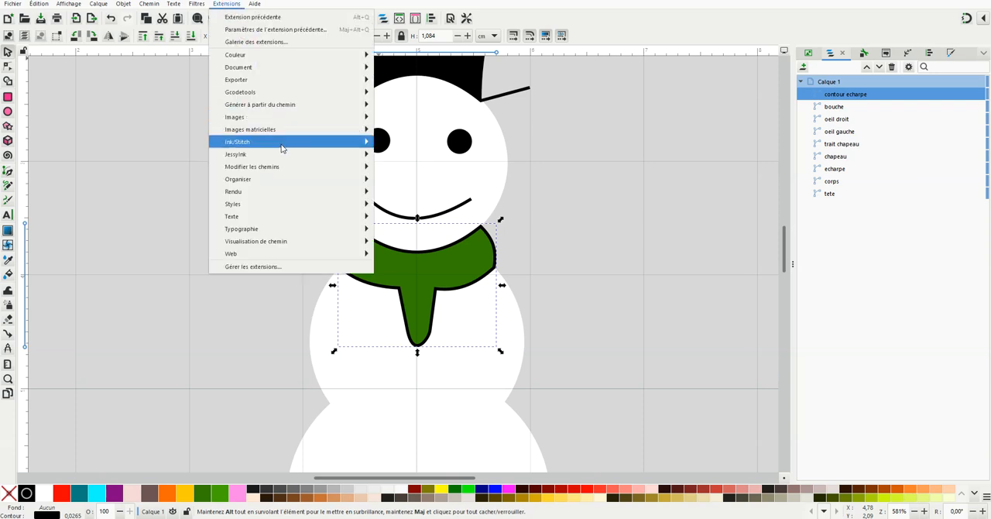
mouse_move(280, 147)
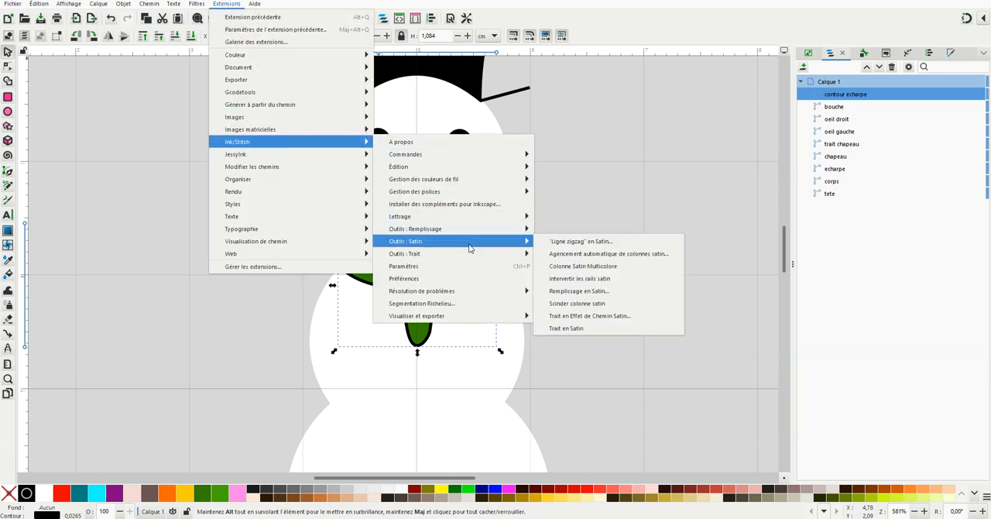
mouse_move(470, 256)
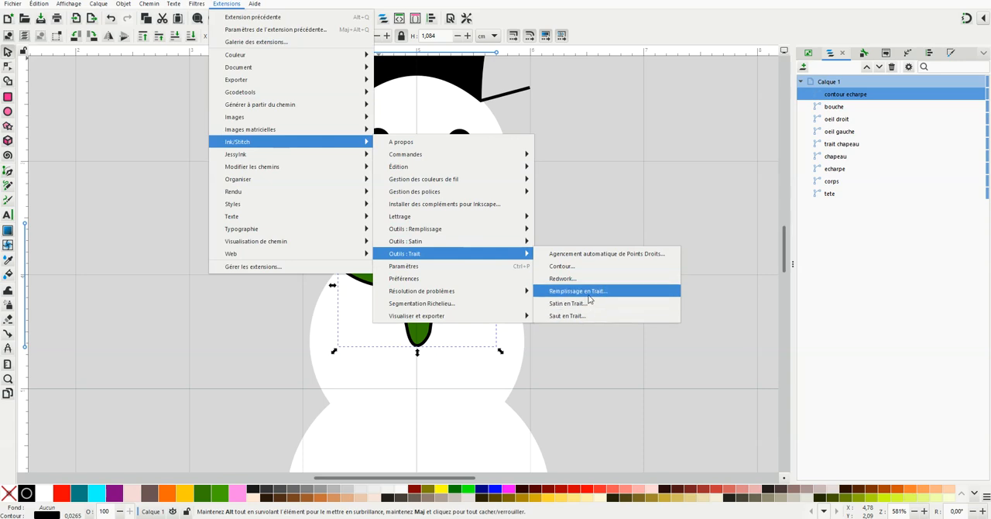
click(563, 279)
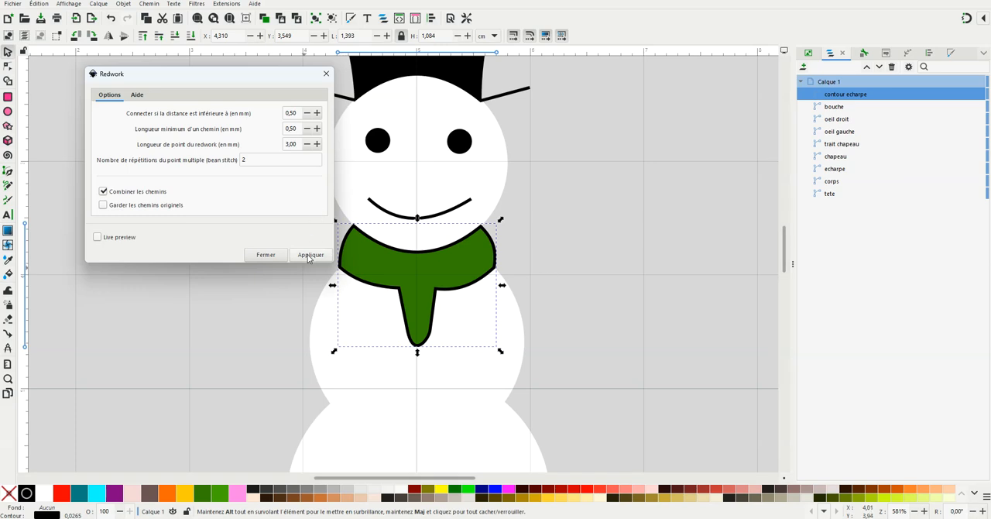
click(310, 255)
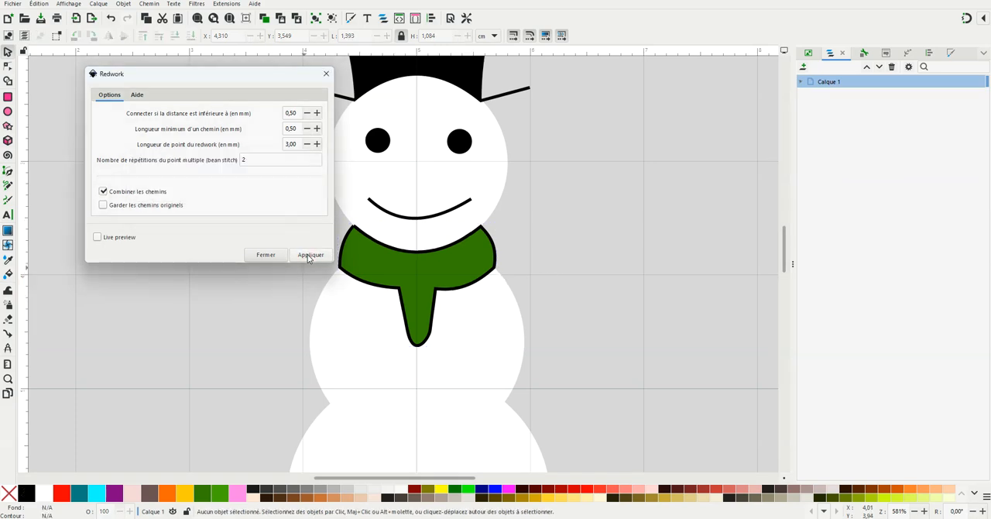
click(267, 255)
click(532, 312)
Draw a closed triangular nose about 0,6 cm long between the eyes and the smile, pointing right, with the Pen tool
ctrl+scroll(429, 411, down, 2)
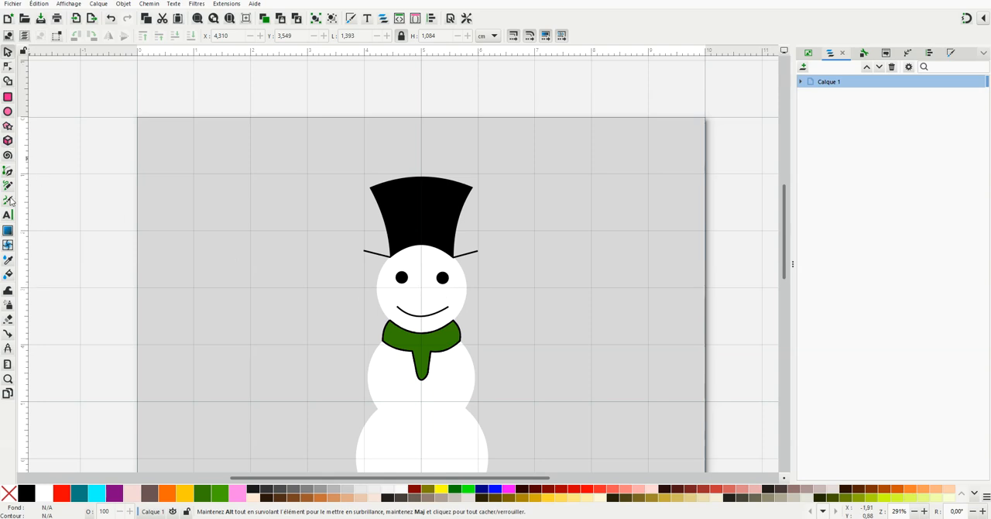
click(9, 172)
ctrl+scroll(430, 326, up, 2)
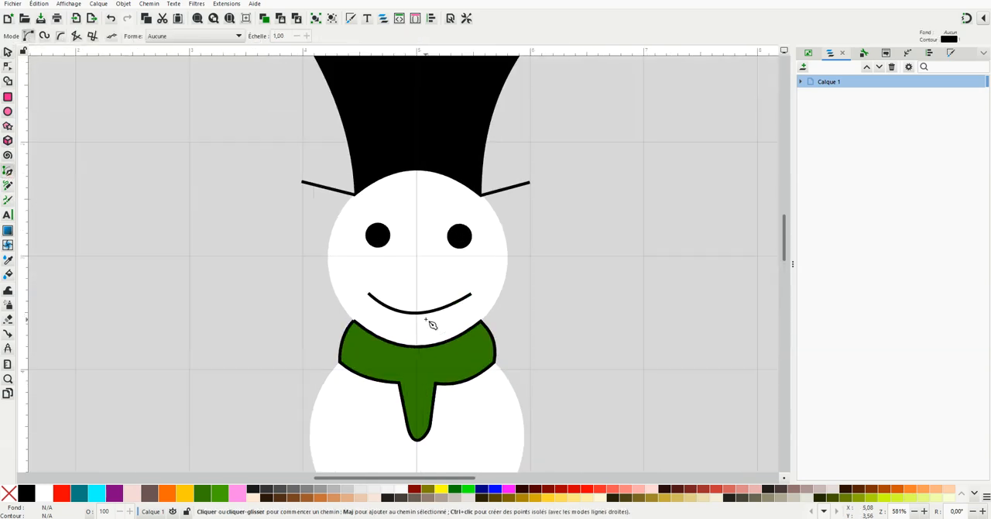
click(391, 264)
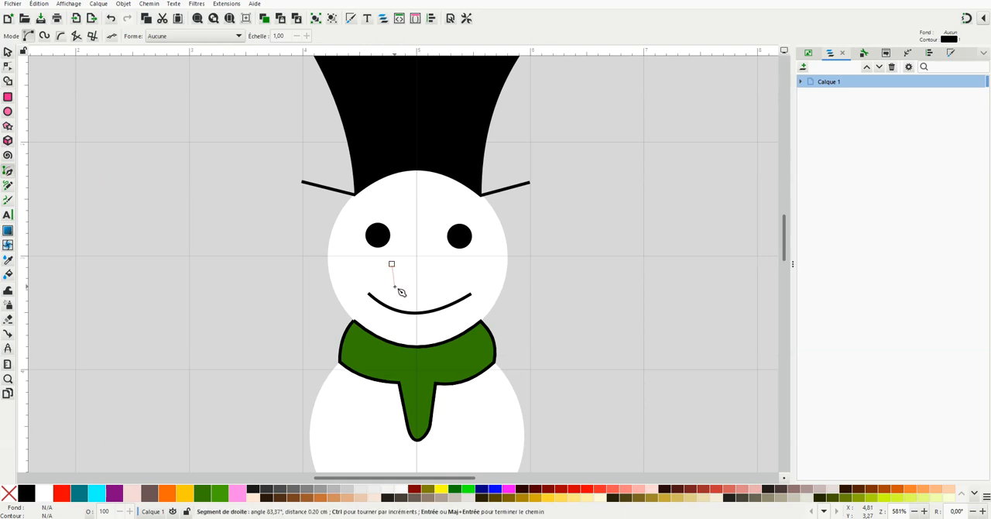
click(394, 285)
click(458, 271)
click(392, 264)
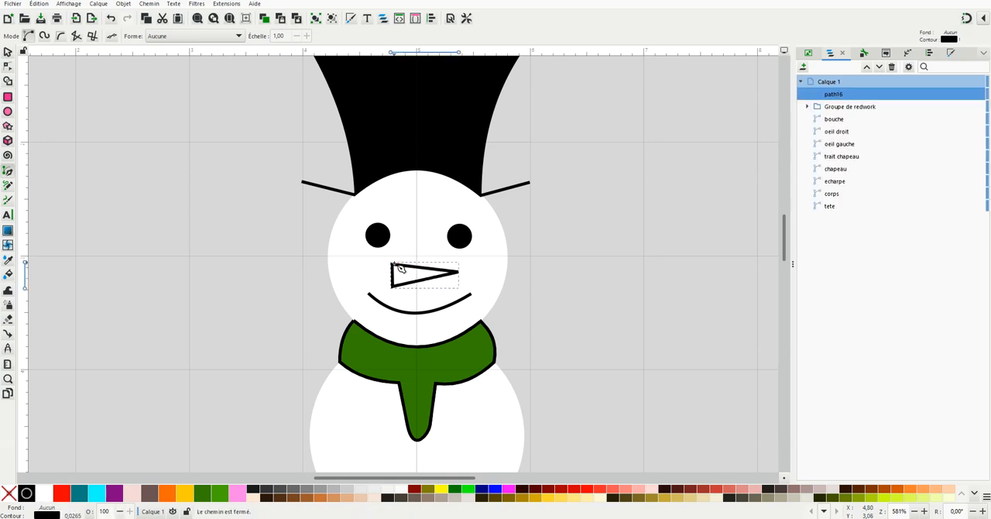
Give the nose triangle a flat fill and remove its stroke
click(7, 52)
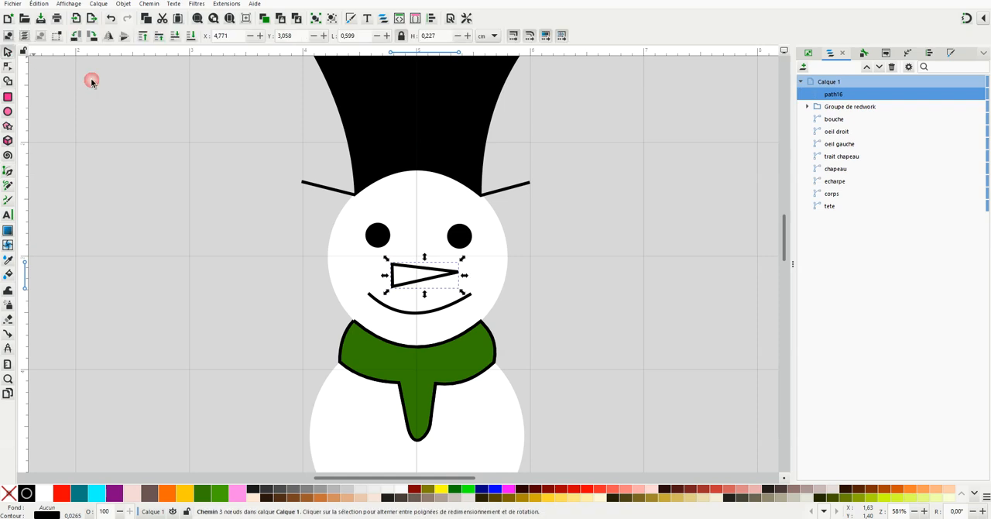
click(951, 54)
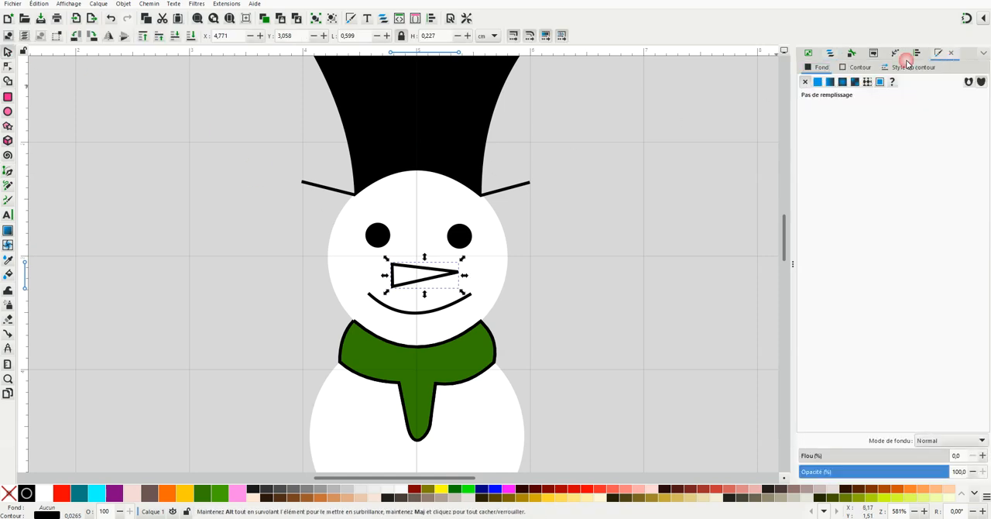
click(818, 81)
click(858, 70)
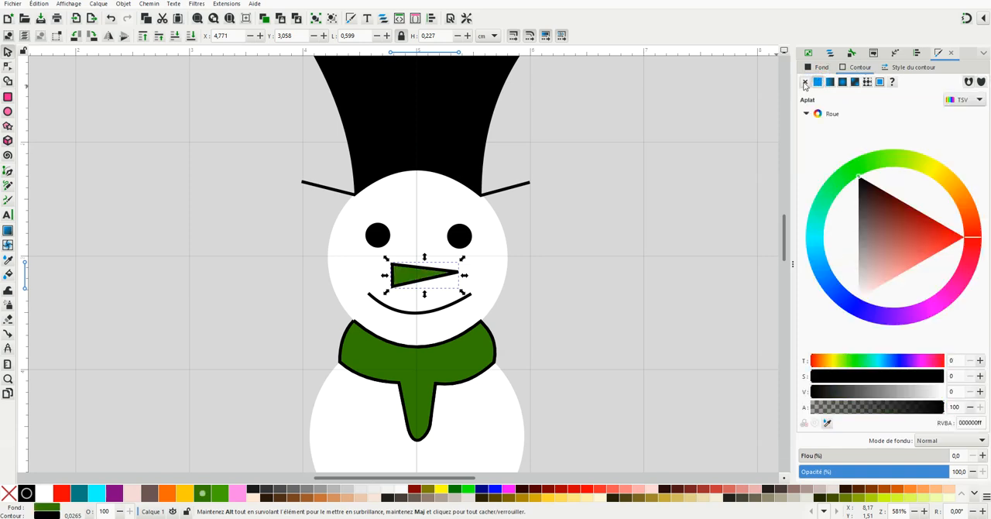
click(805, 82)
Enlarge the nose to about 0,70 cm wide and 0,24 cm high by stretching it upward and rightward
scroll(408, 308, up, 2)
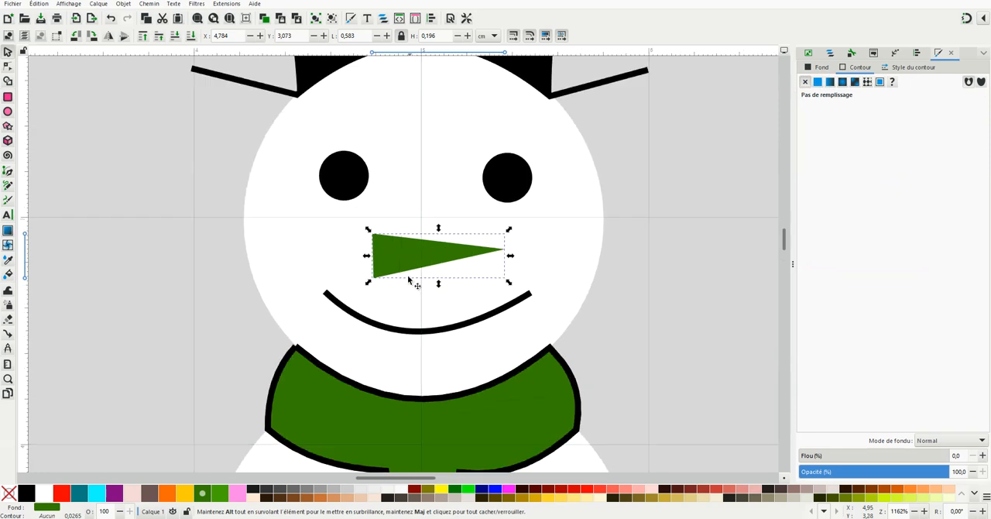
drag(439, 229, 441, 219)
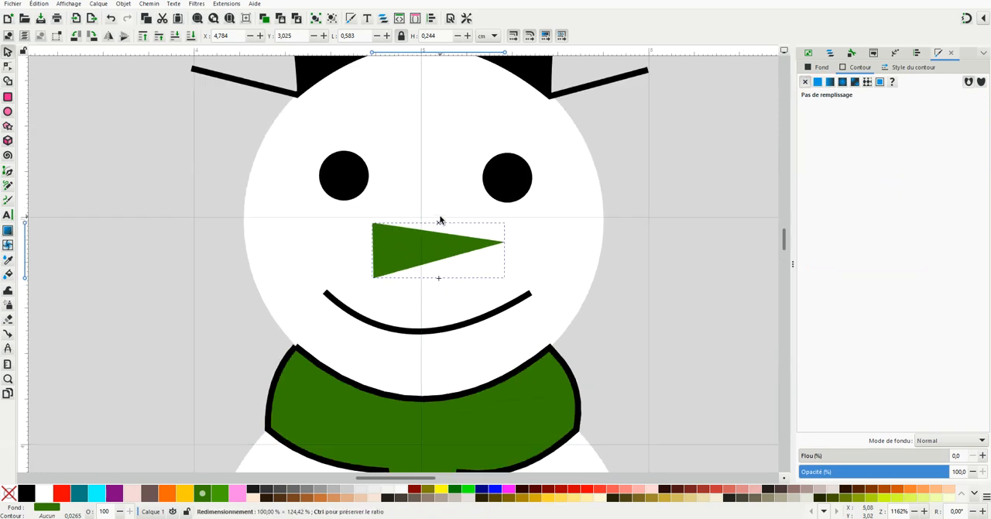
drag(511, 251, 533, 254)
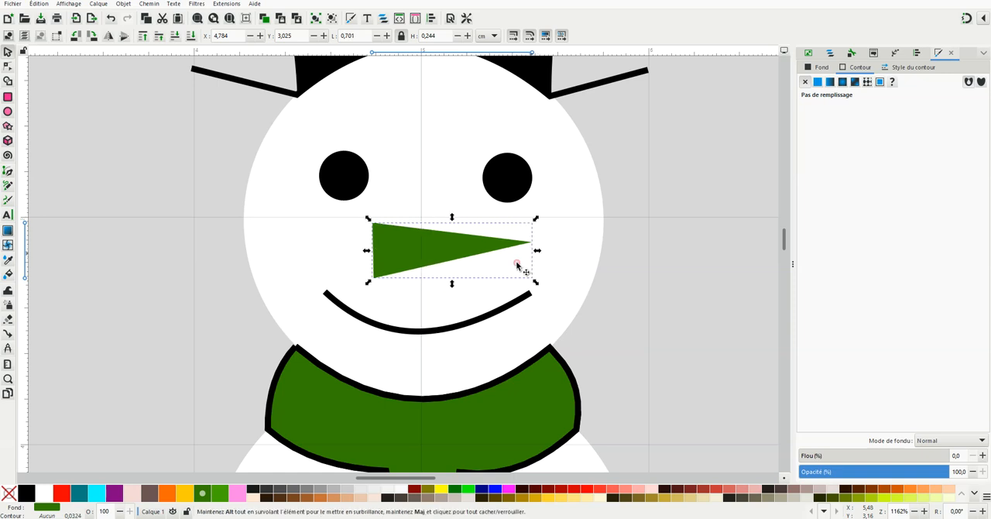
Change the selected nose triangle's fill to orange and deselect it
right_click(165, 491)
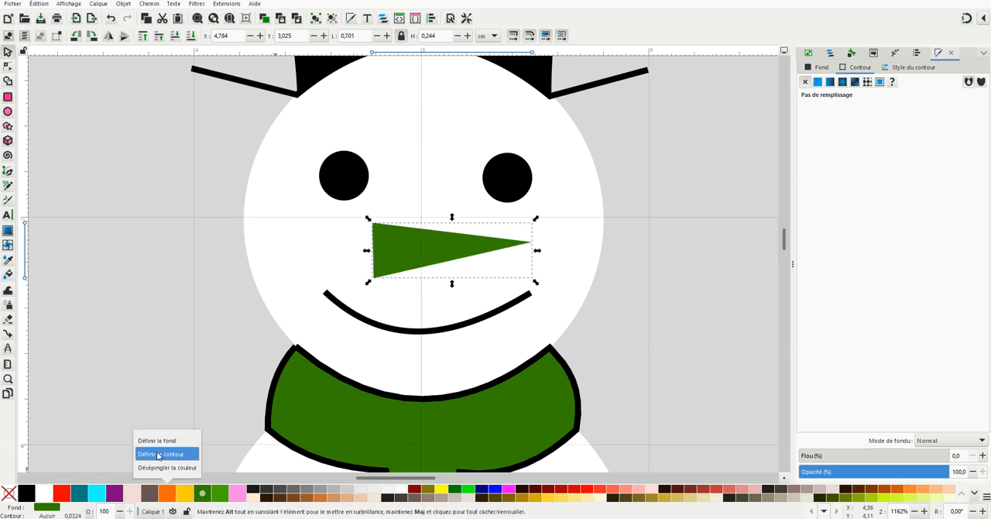
click(156, 440)
key(Escape)
scroll(427, 368, down, 2)
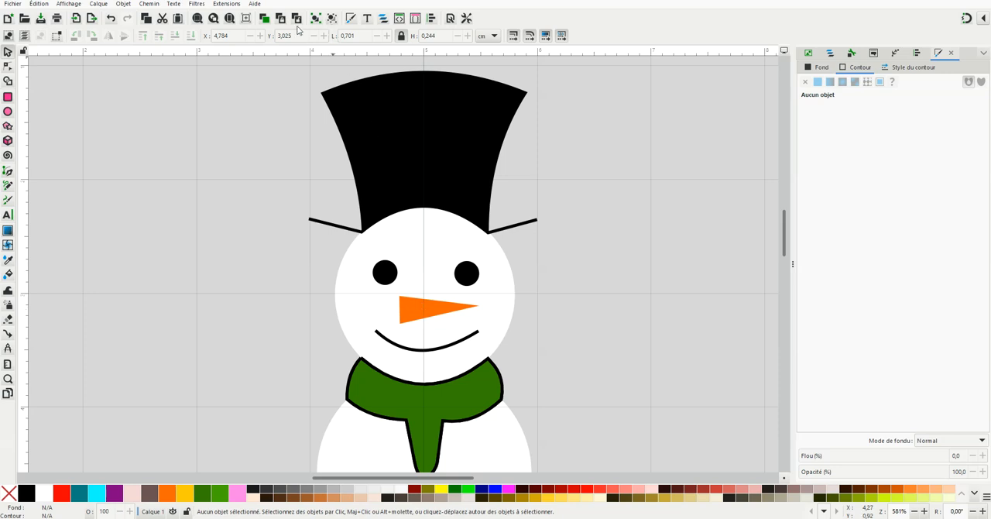
click(231, 4)
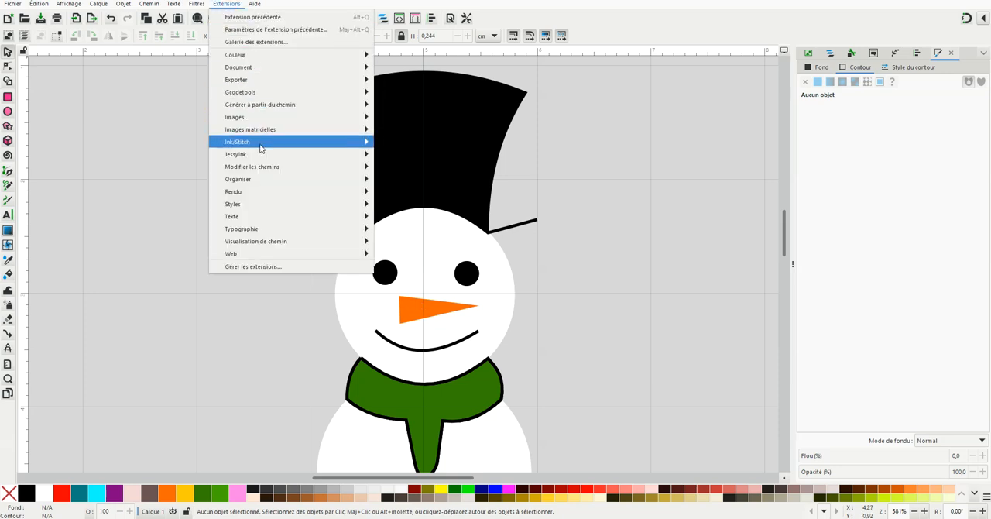
mouse_move(262, 147)
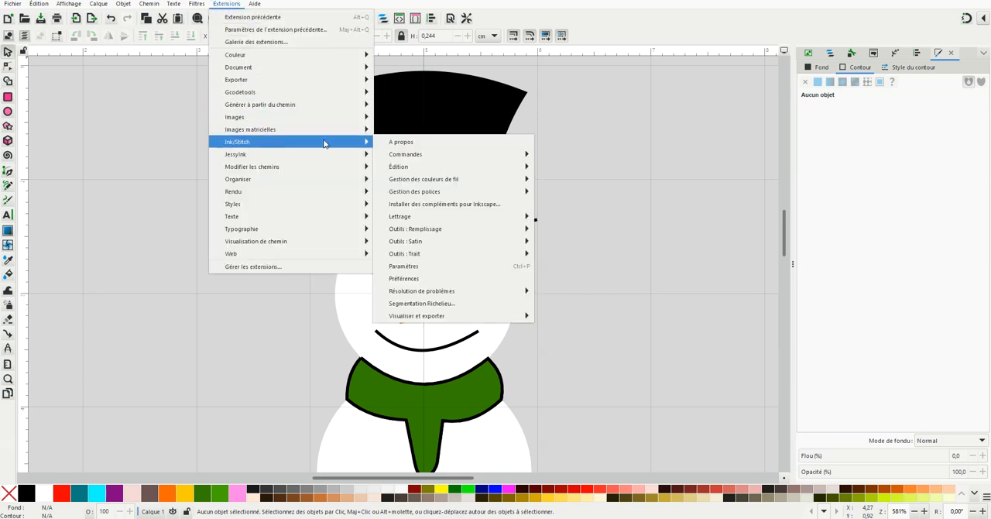
click(404, 266)
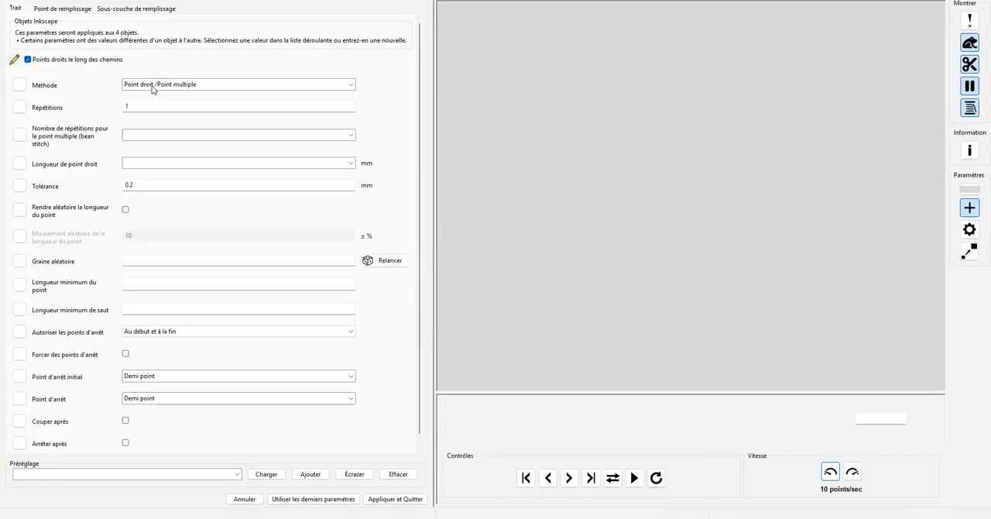
click(54, 9)
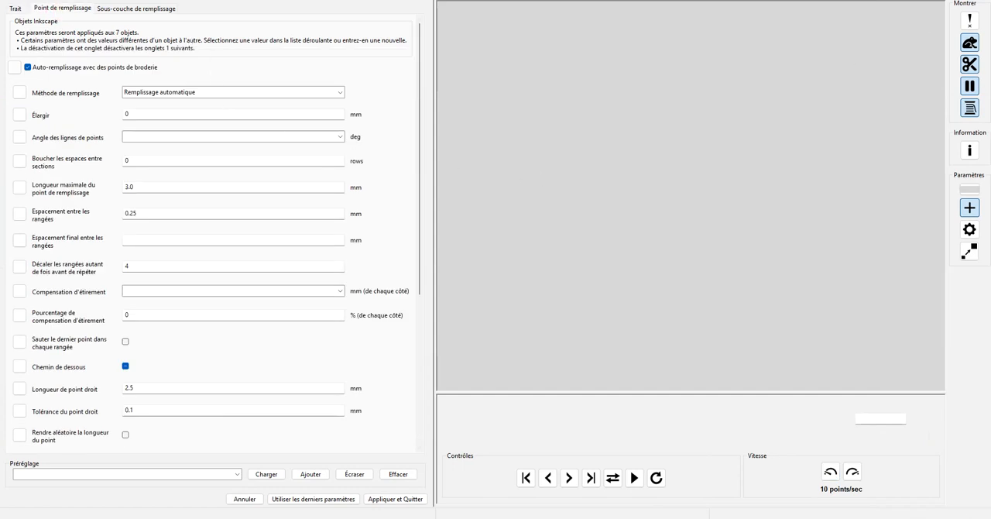
click(975, 2)
click(519, 407)
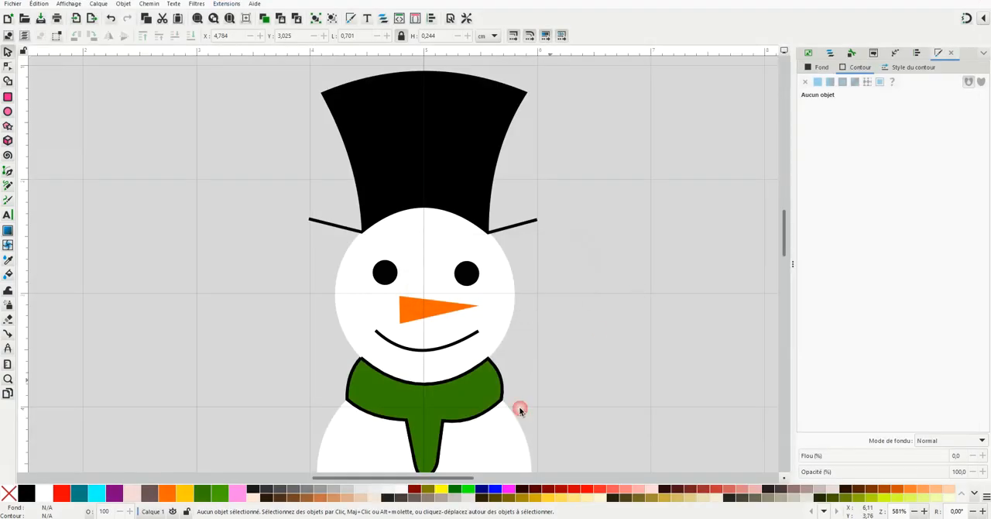
Set the orange nose's fill stitch line angle to 90 degrees in its Ink/Stitch parameters
click(418, 304)
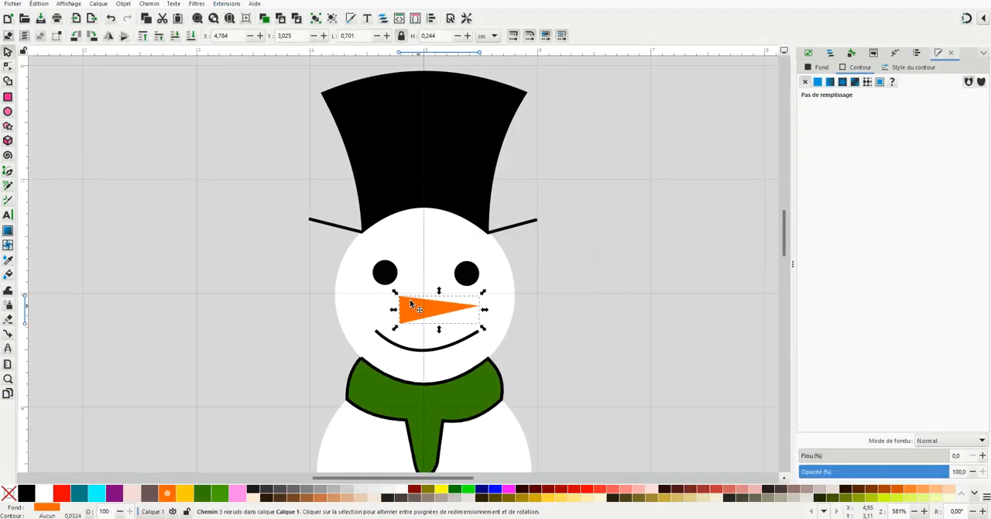
click(226, 5)
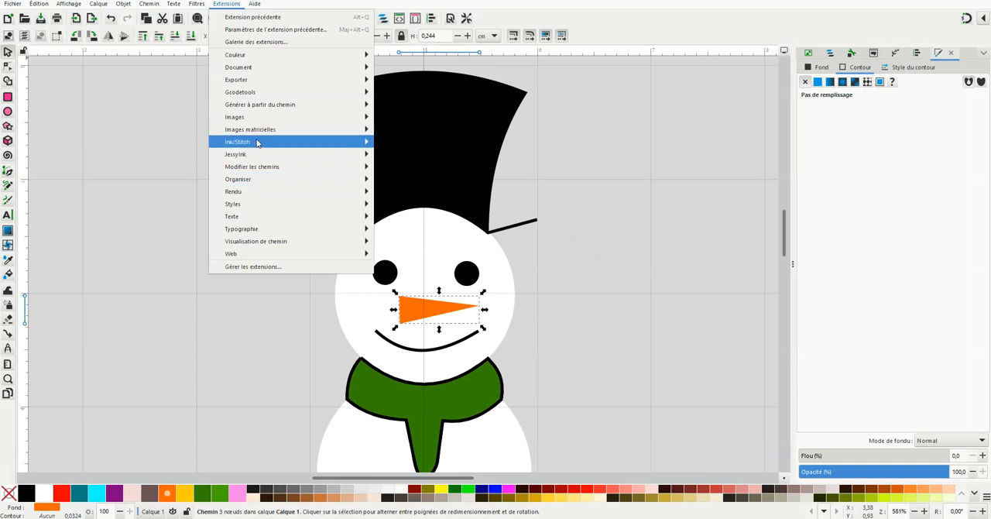
mouse_move(256, 147)
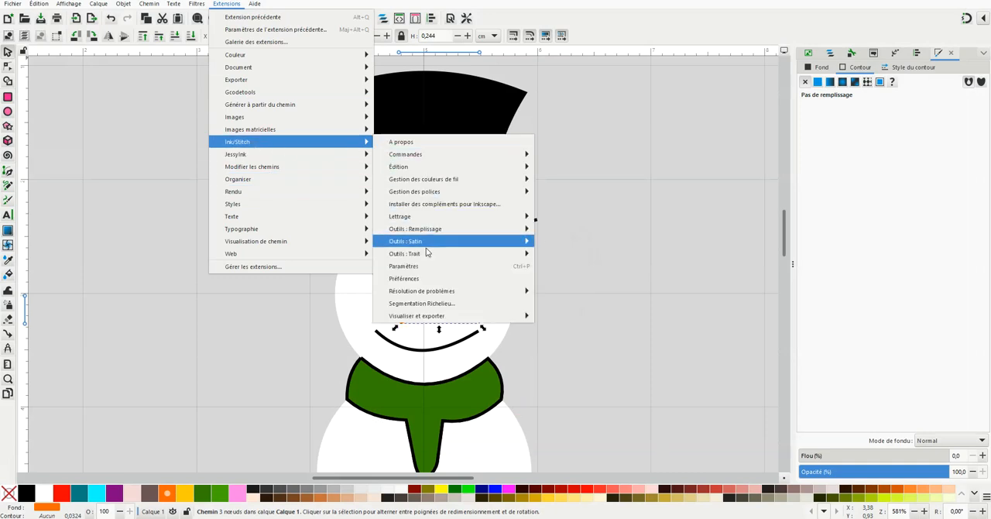
click(409, 266)
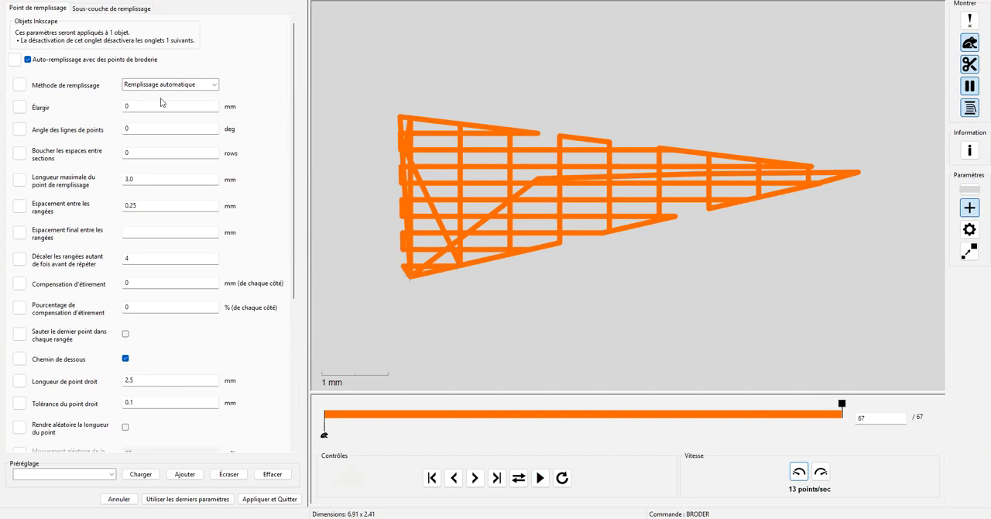
double_click(123, 128)
text(90)
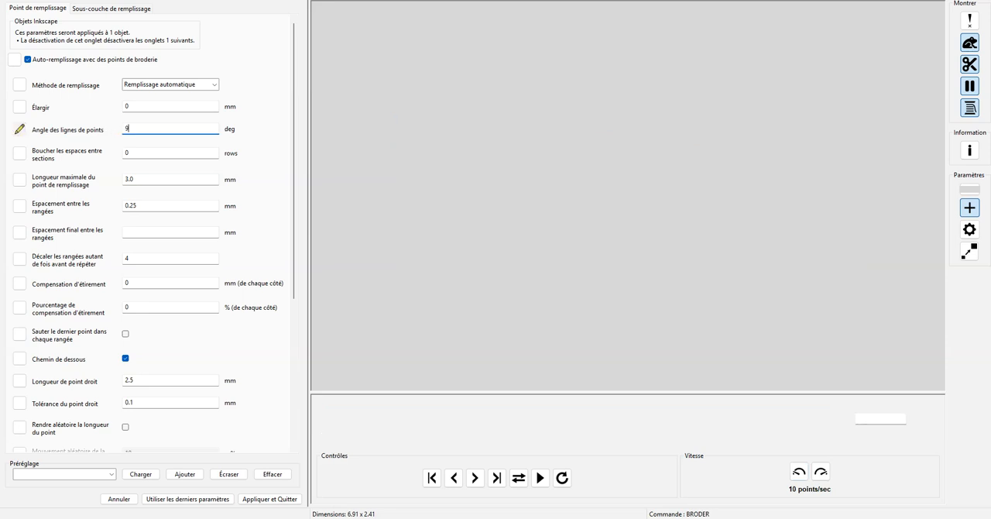
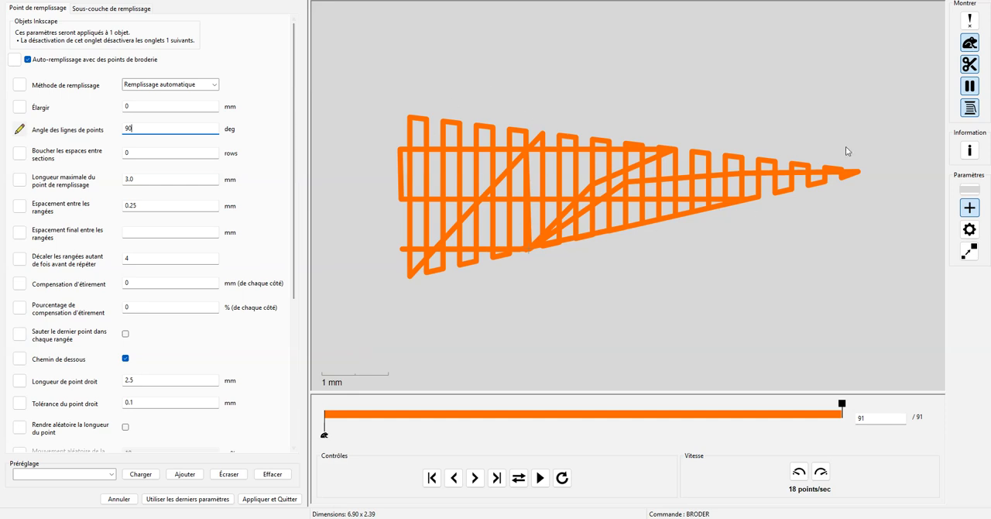
Apply the nose's embroidery parameters and bring the whole snowman into view
click(265, 499)
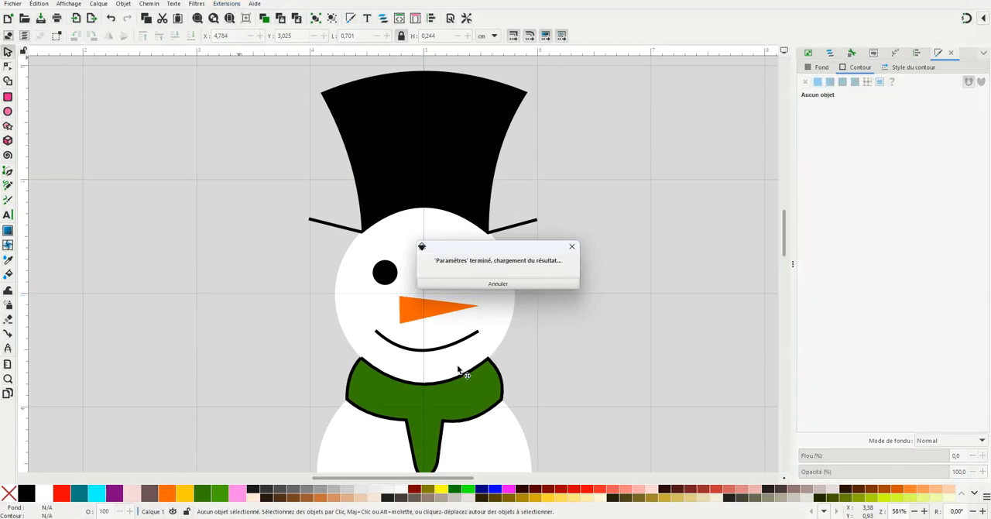
scroll(434, 420, down, 3)
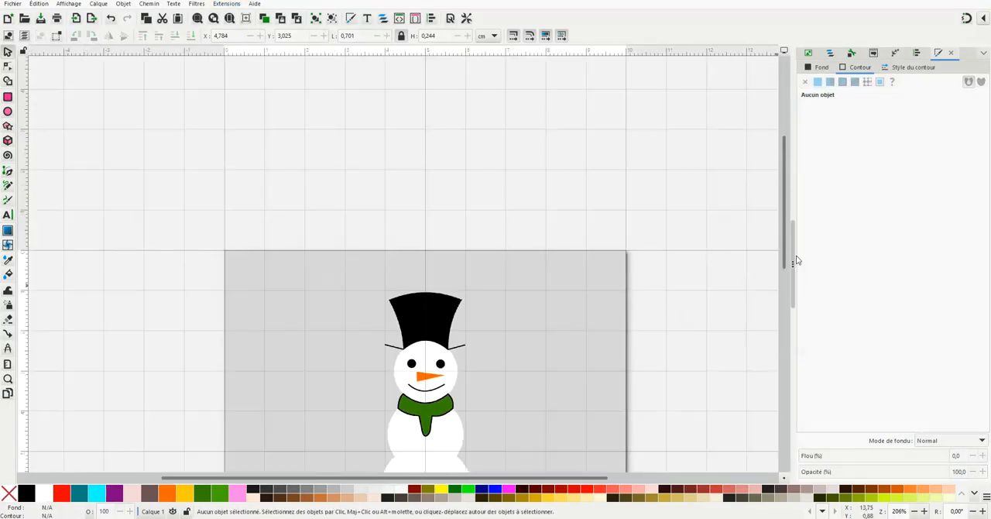
drag(785, 254, 783, 303)
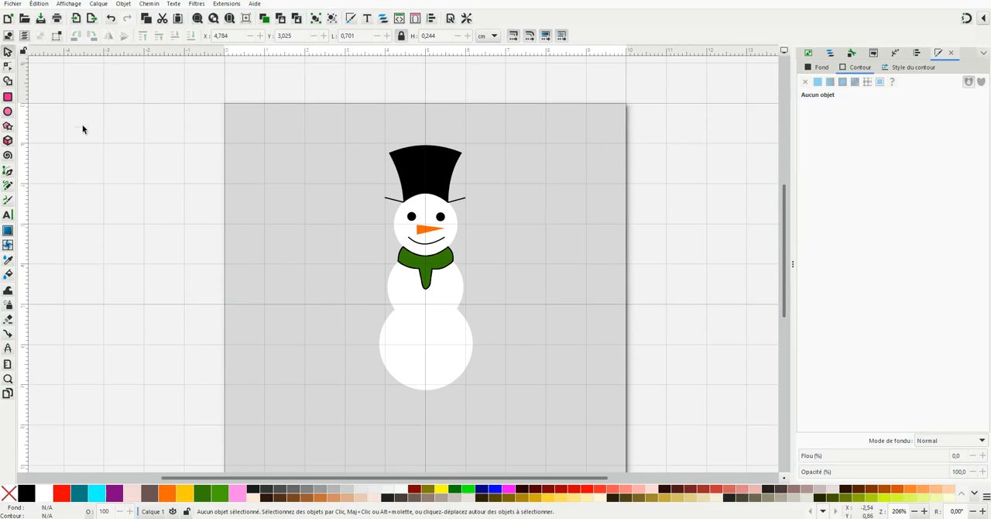
Draw a straight arm about 1.57 cm long from the snowman's upper body, rising outward to the right at about 42 degrees
click(8, 172)
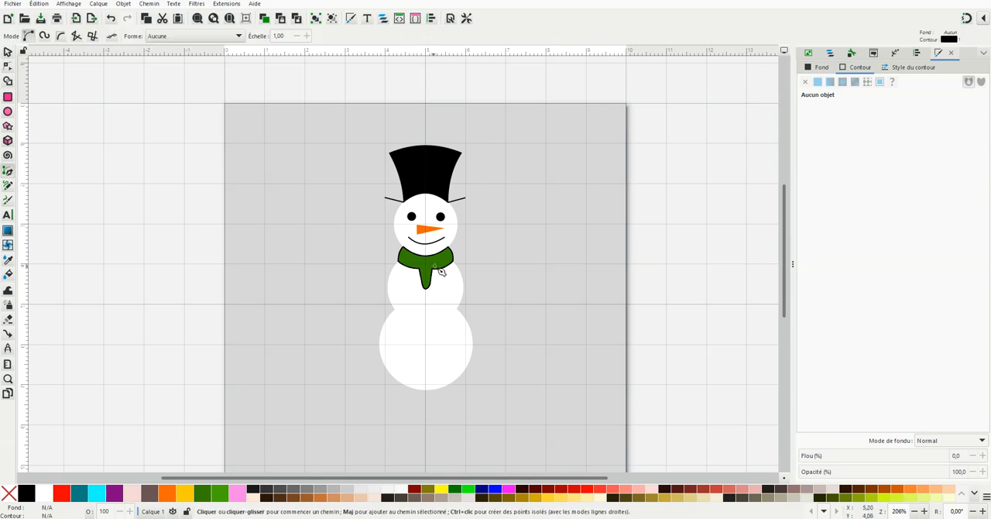
scroll(452, 292, up, 1)
click(451, 276)
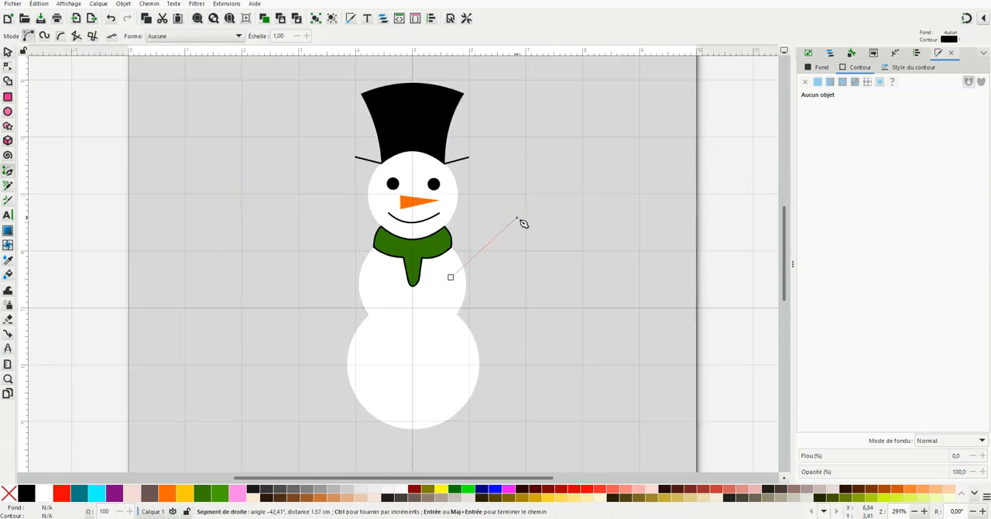
double_click(518, 219)
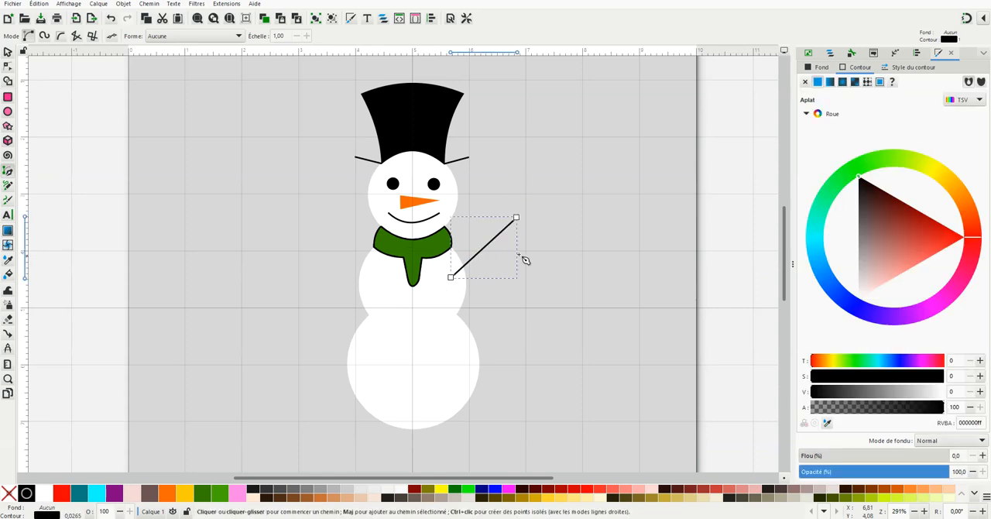
Draw a V-shaped pair of fingers, about 0,34 cm wide and 0,27 cm high, near the arm's outer end and deselect it
scroll(517, 252, up, 2)
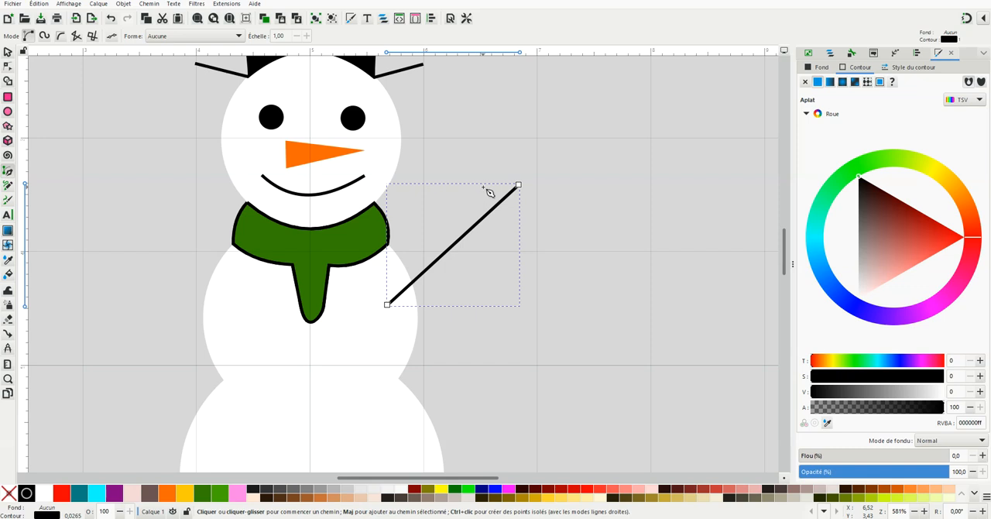
click(482, 186)
click(486, 216)
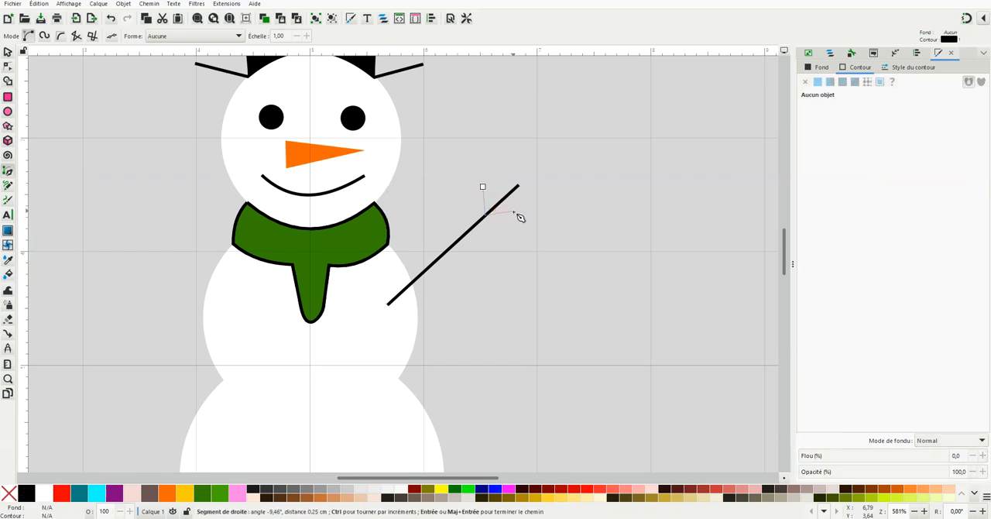
double_click(521, 215)
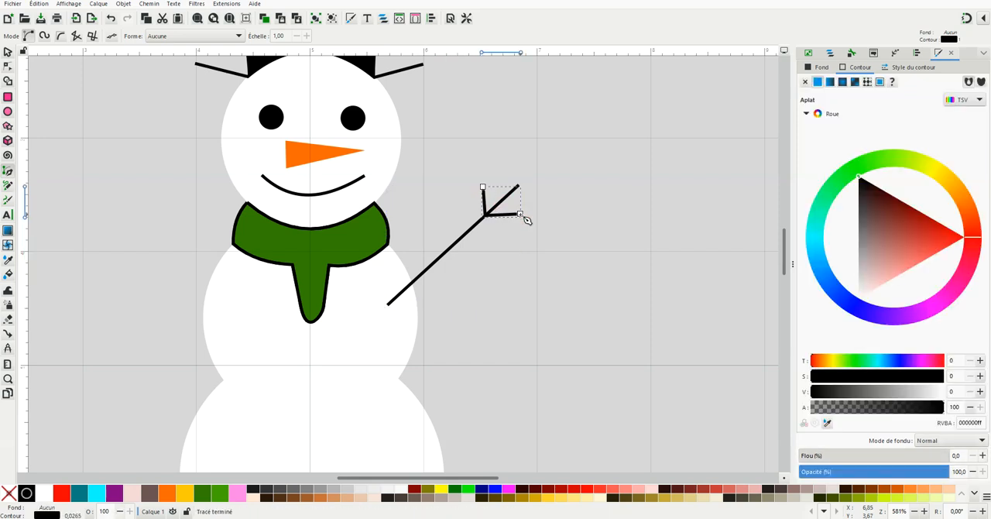
click(8, 53)
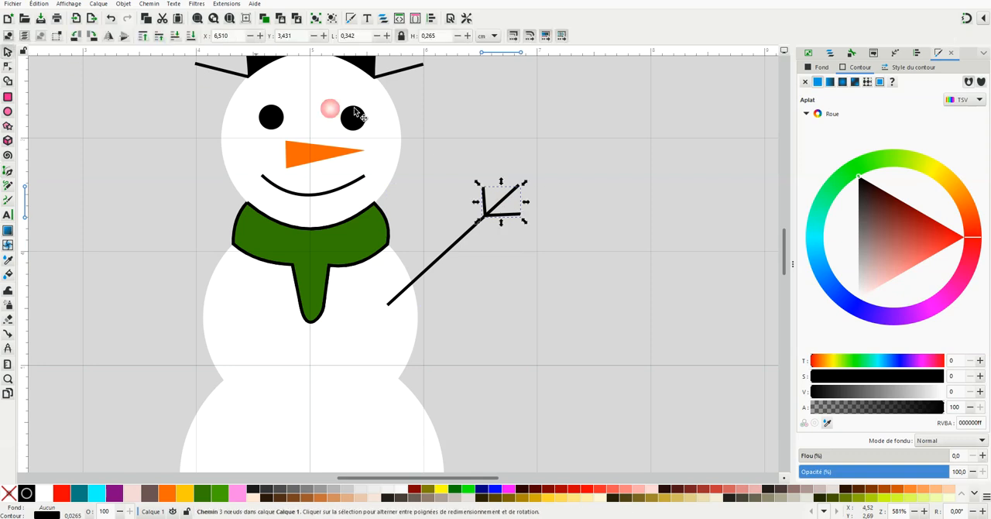
click(504, 183)
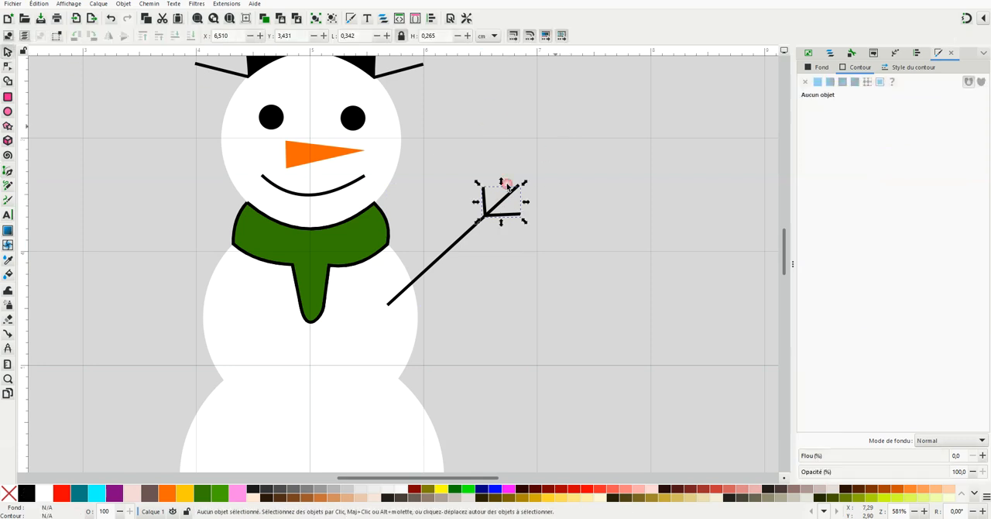
Rename the orange nose path as "nez" in the layer's object list and deselect it
click(833, 56)
click(840, 95)
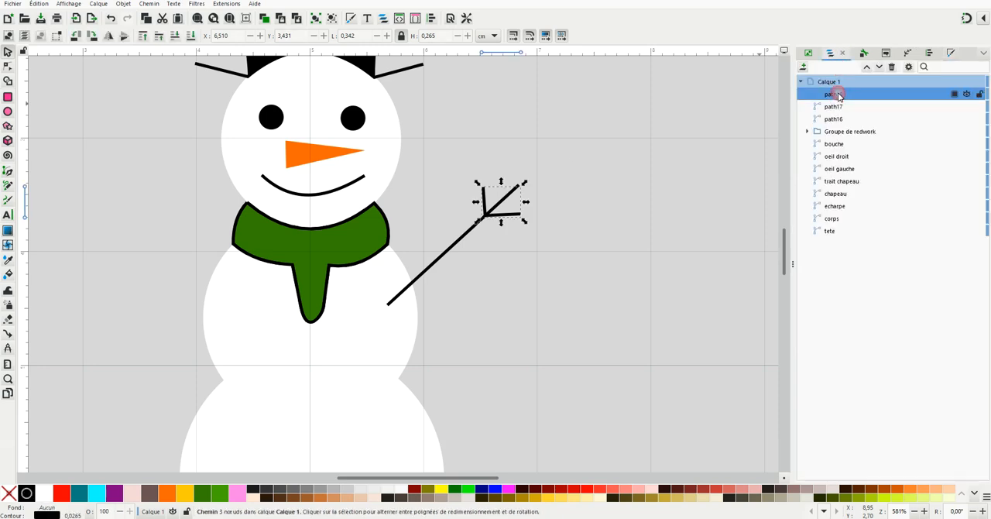
click(660, 161)
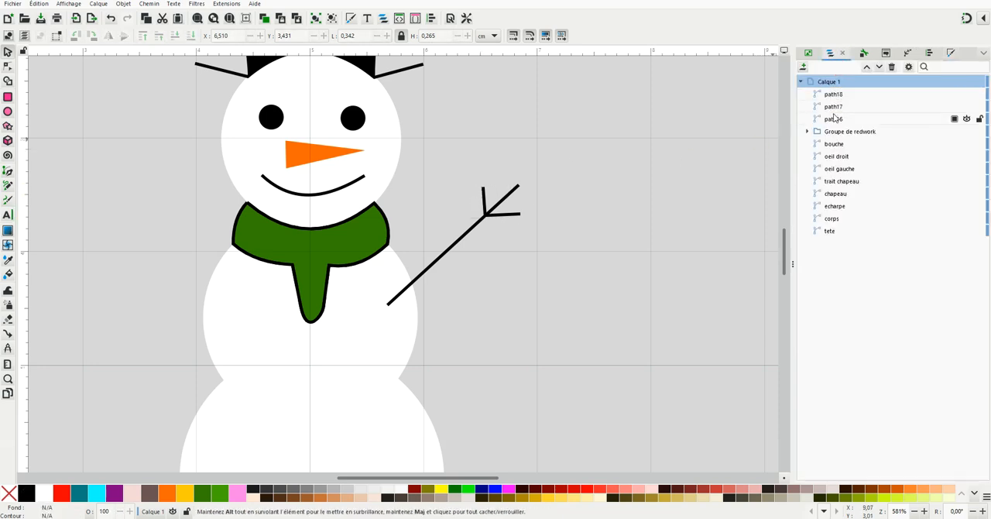
click(834, 120)
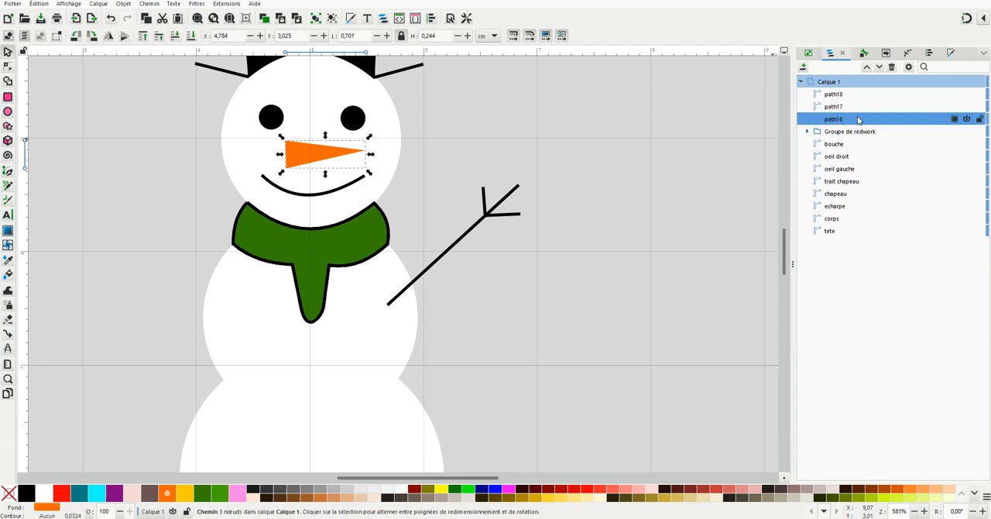
double_click(857, 119)
text(nez)
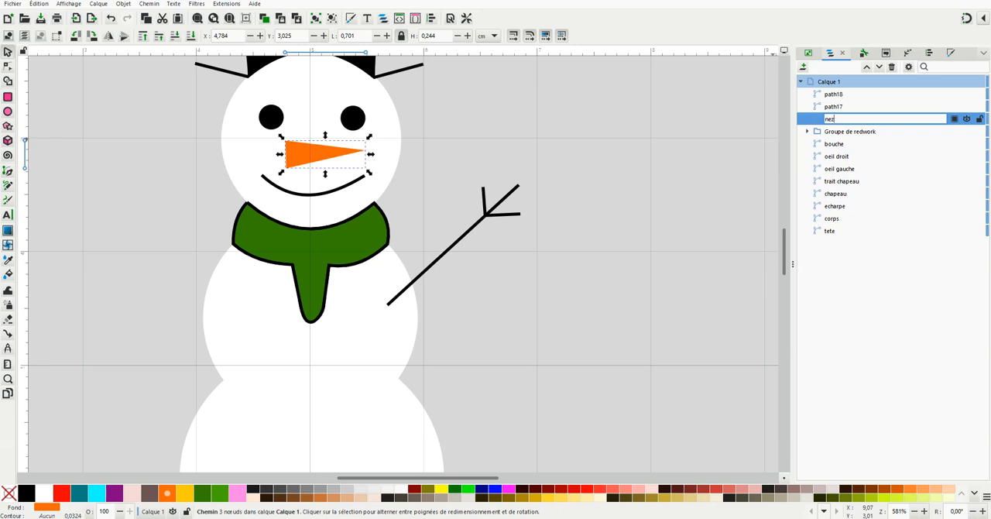
key(Return)
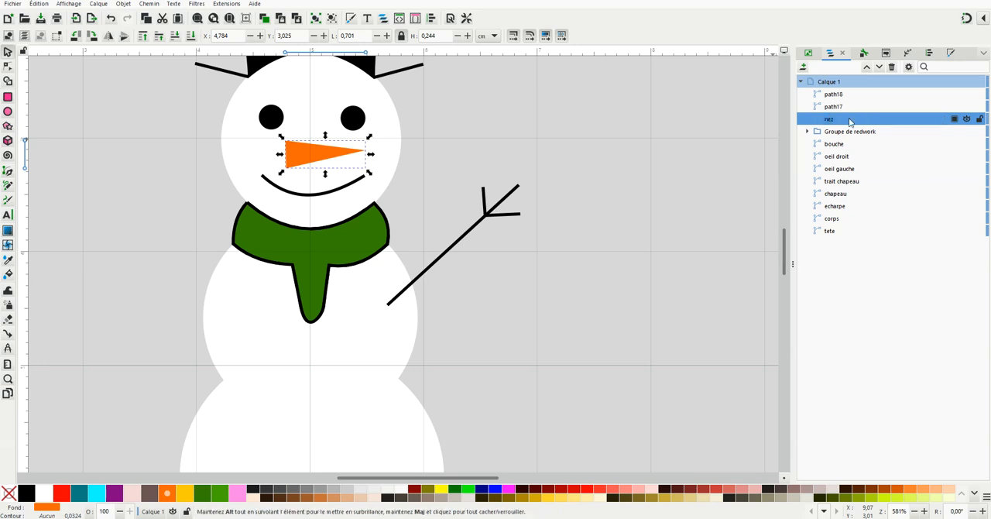
click(674, 188)
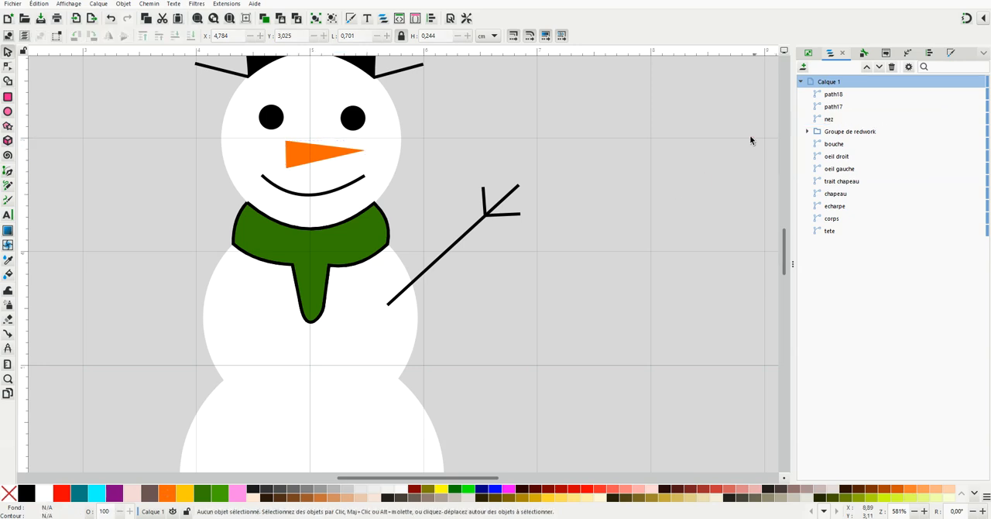
Select both the arm and finger paths and give them a brown #6C5353 stroke with no fill
click(839, 95)
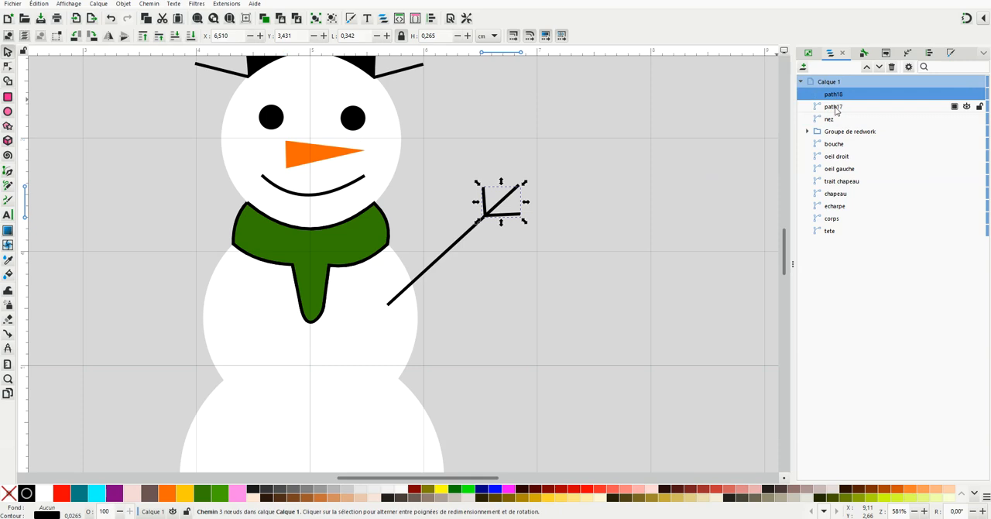
shift+click(835, 108)
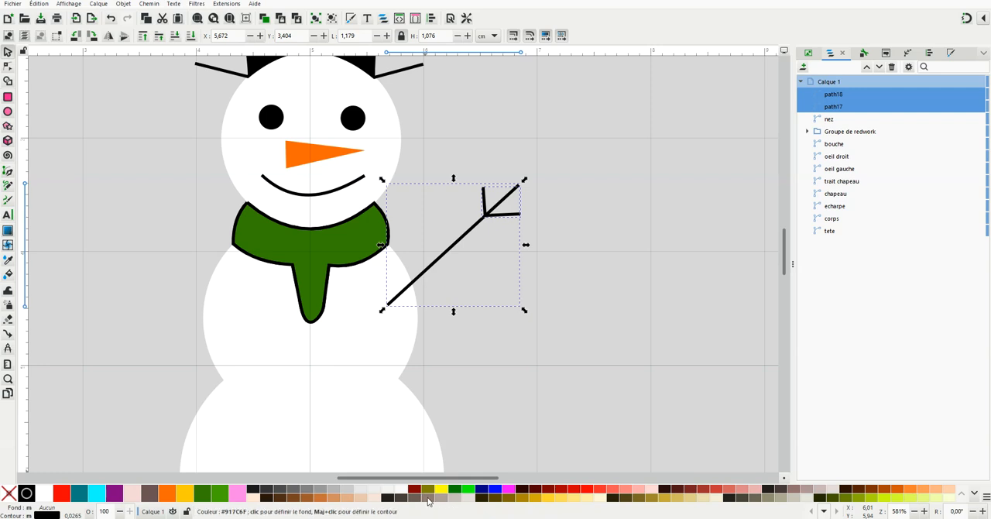
right_click(149, 493)
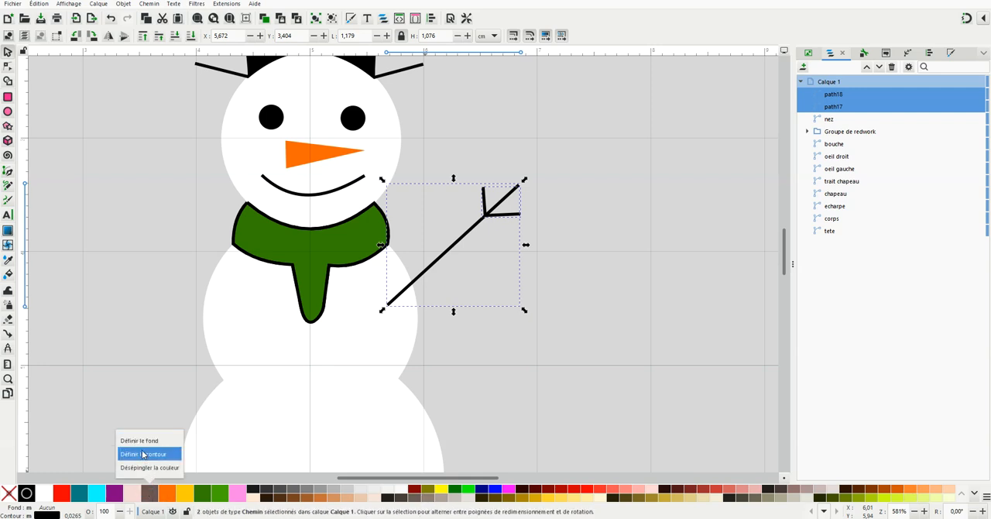
click(143, 442)
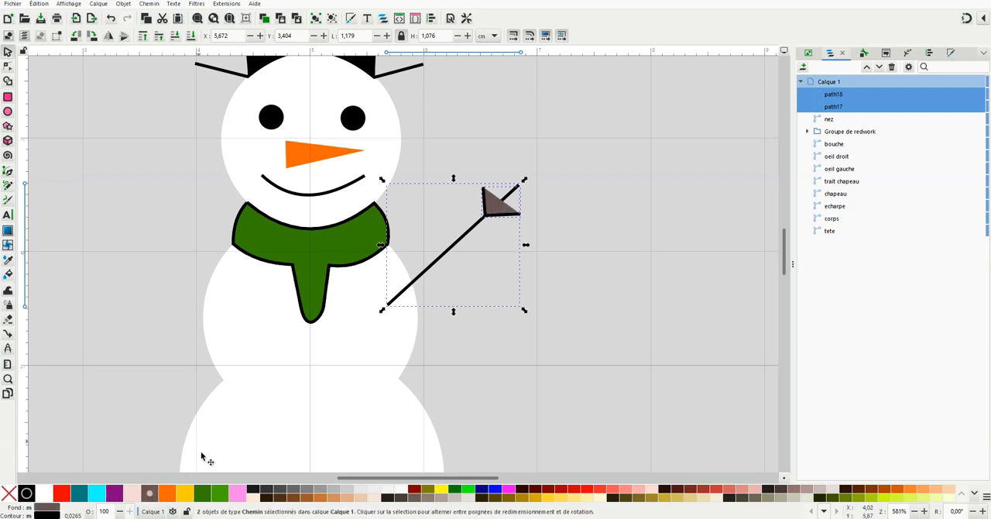
right_click(152, 494)
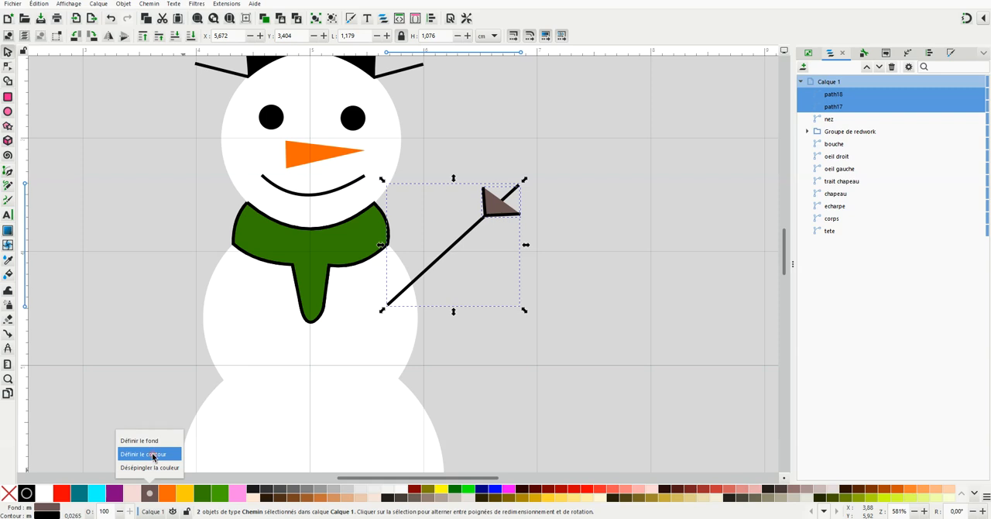
click(153, 455)
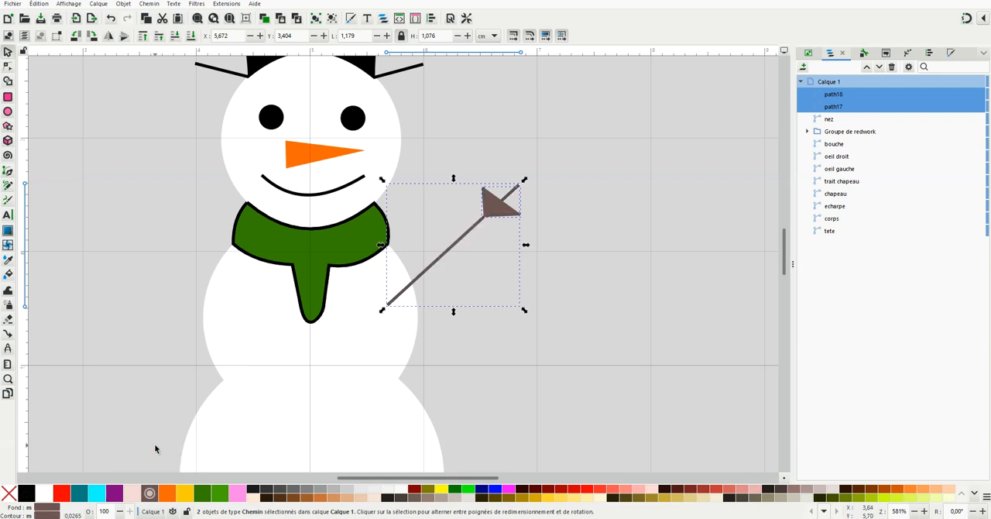
click(42, 509)
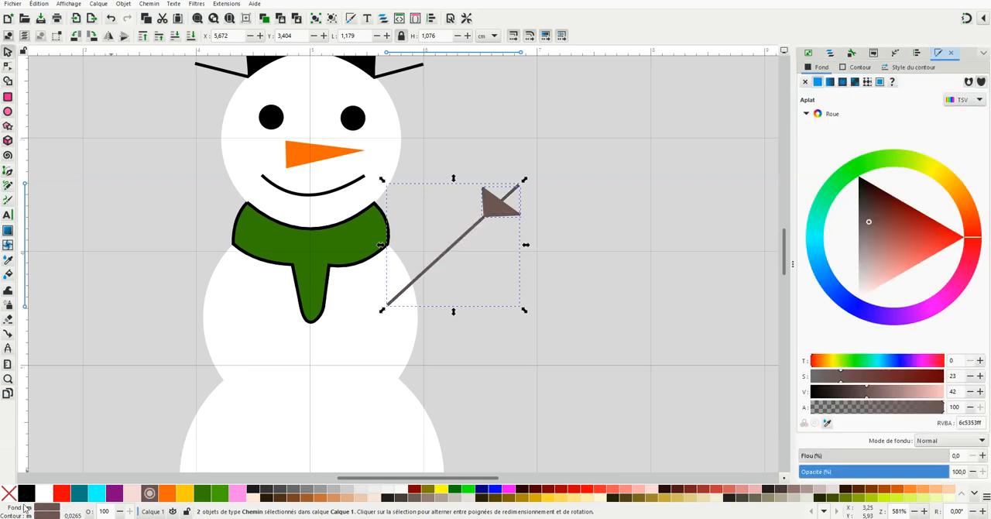
click(11, 496)
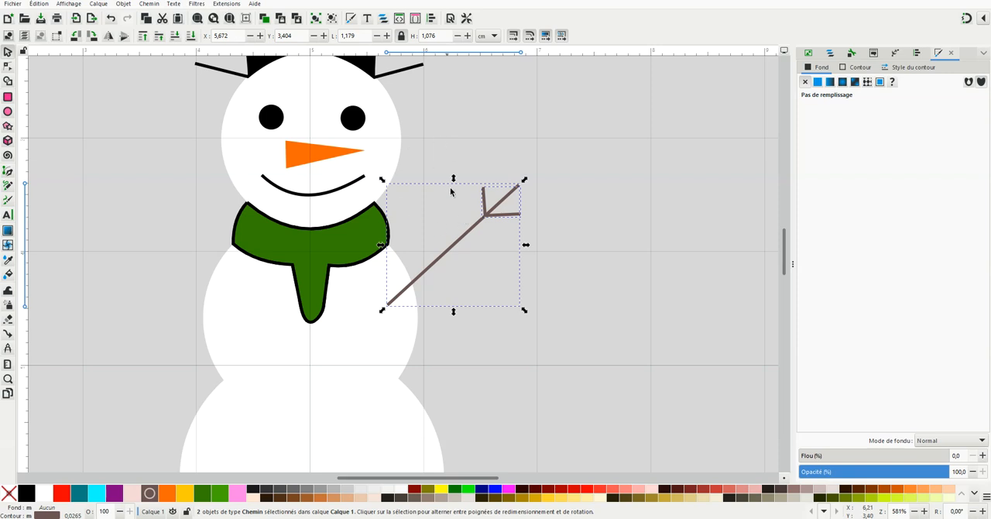
Convert the selected arm and finger paths to Ink/Stitch Redwork with combined paths, a 3,00 mm stitch length and 2 bean stitch repeats
click(832, 54)
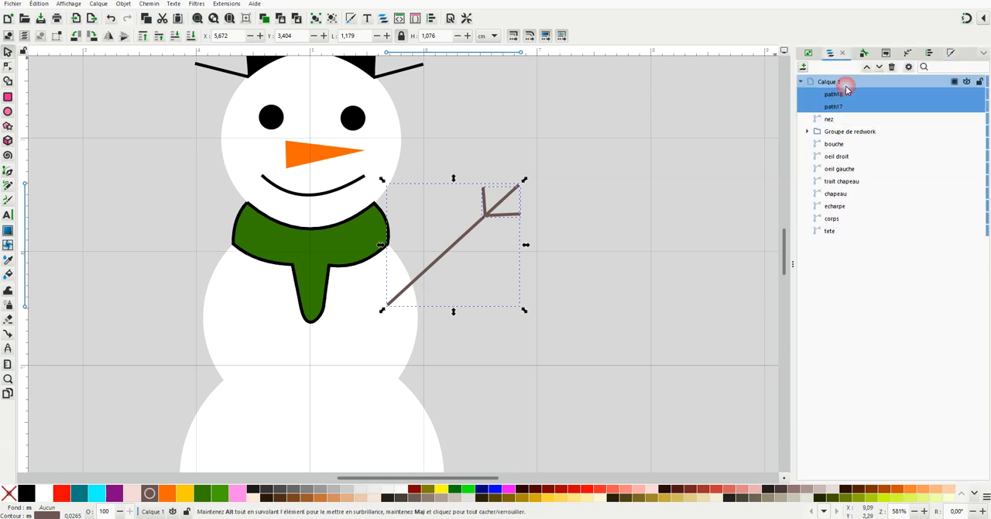
click(225, 4)
mouse_move(260, 145)
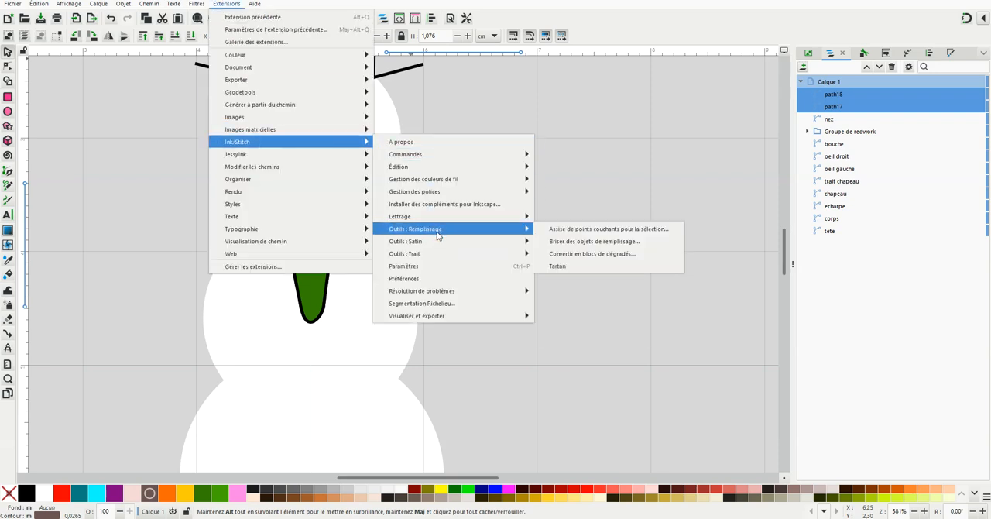
mouse_move(436, 245)
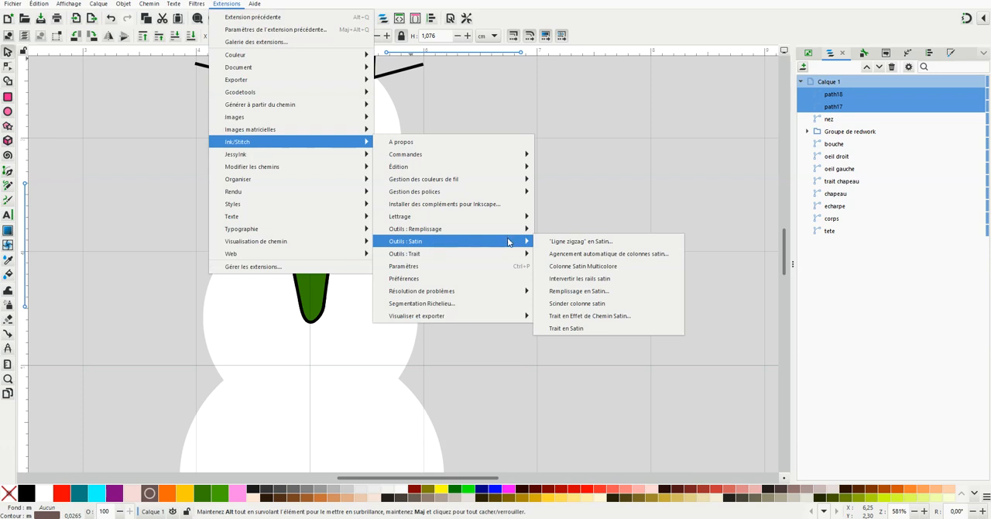
mouse_move(503, 255)
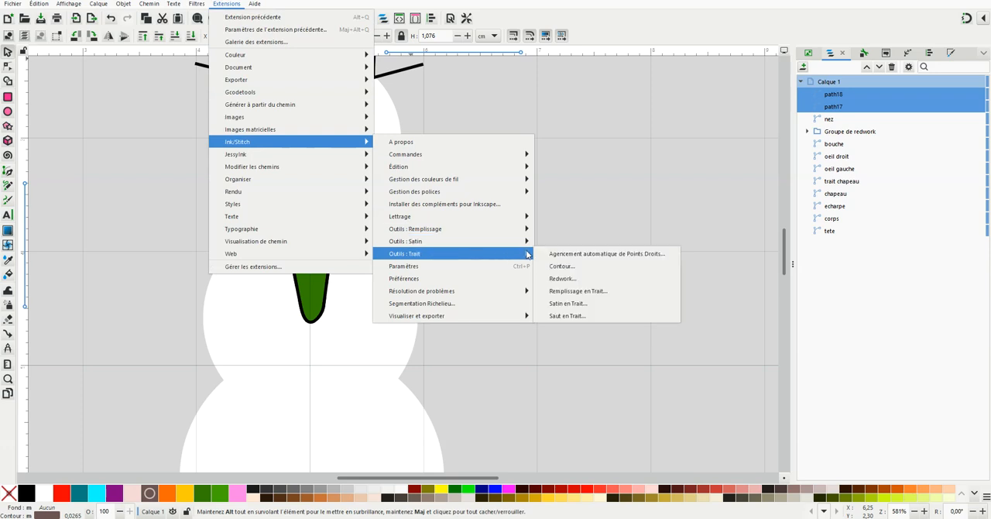
click(562, 279)
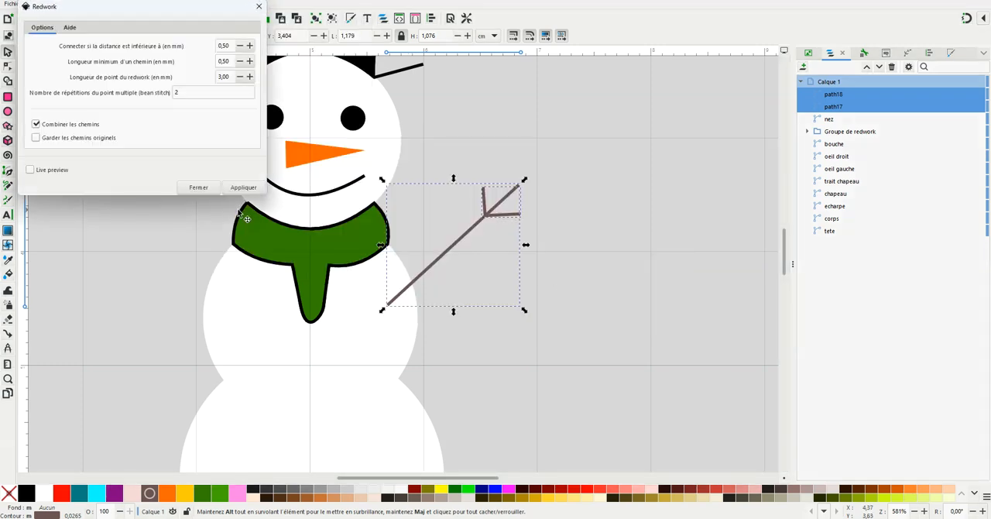
click(229, 189)
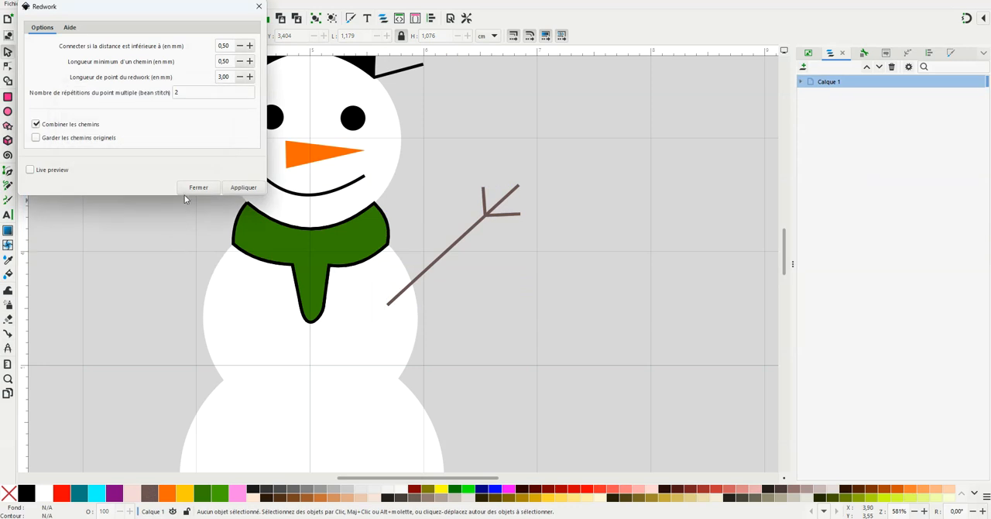
click(194, 188)
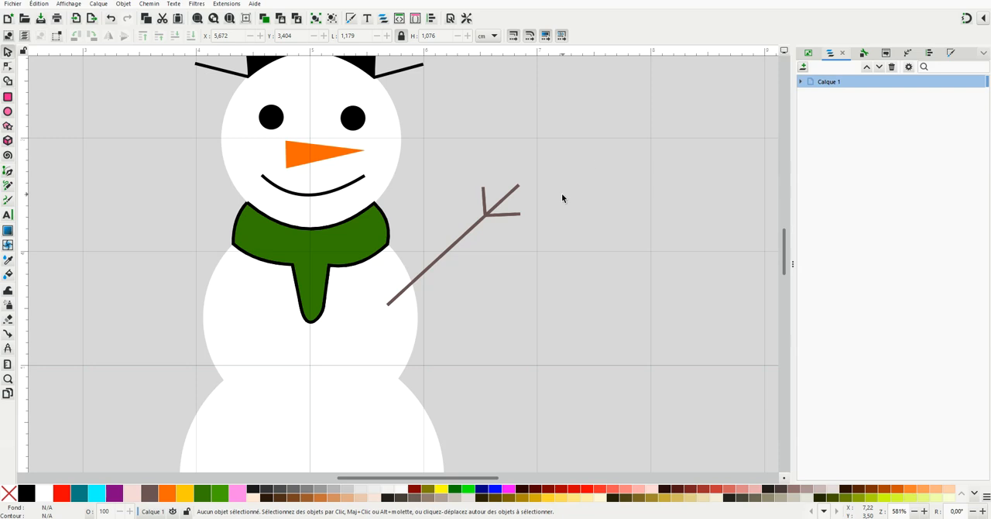
Expand the arm's redwork group in Calque 1 and select its Redwork 6 path to examine it
click(801, 82)
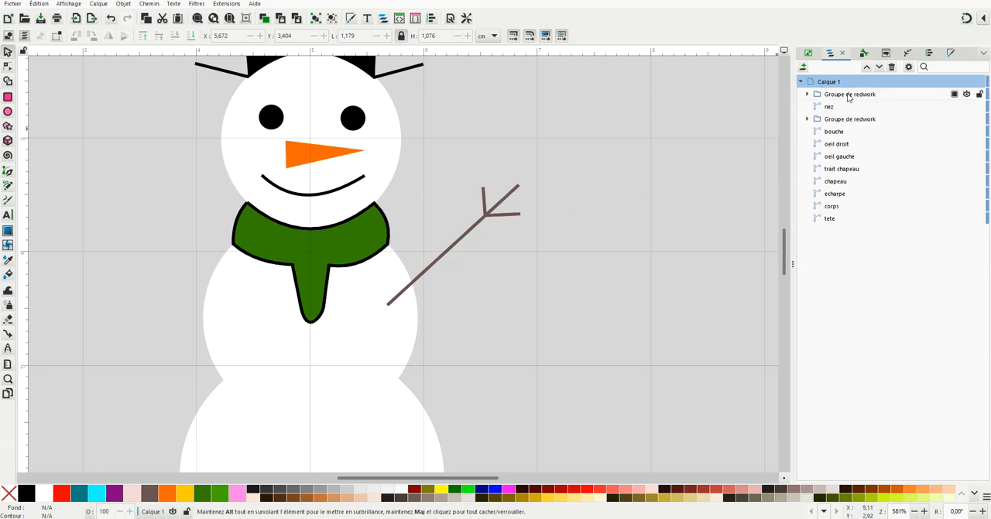
click(808, 94)
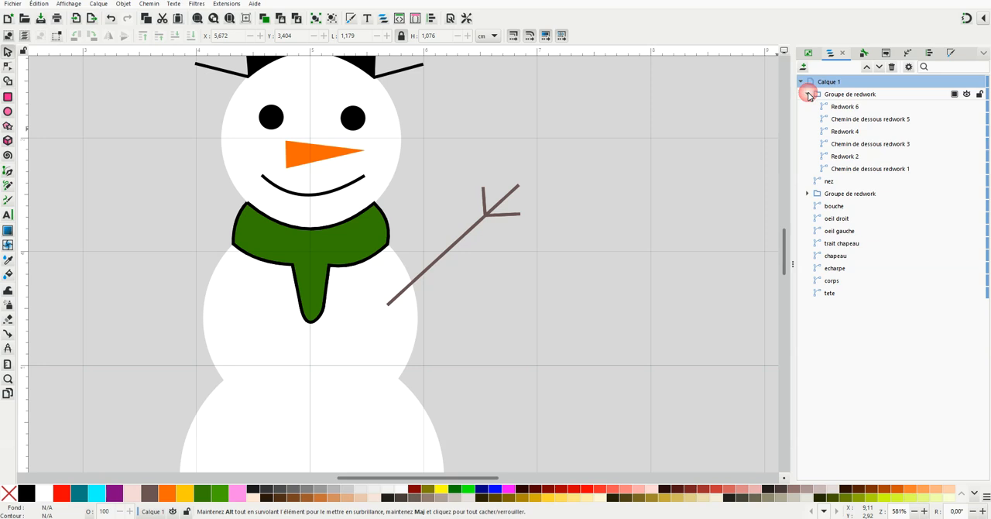
click(848, 109)
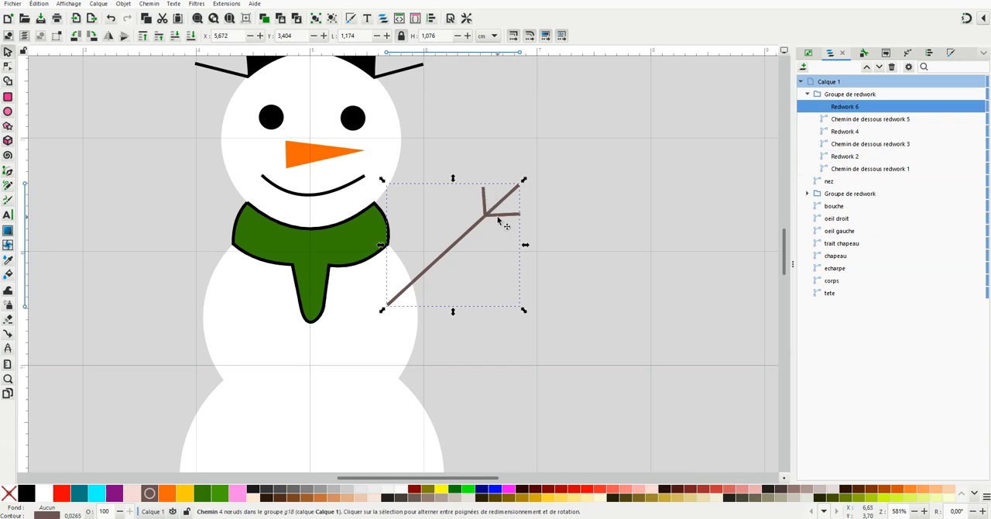
Collapse the arm's redwork group in Calque 1, rename it "Groupe de redwork-bras droit" and deselect it
click(807, 95)
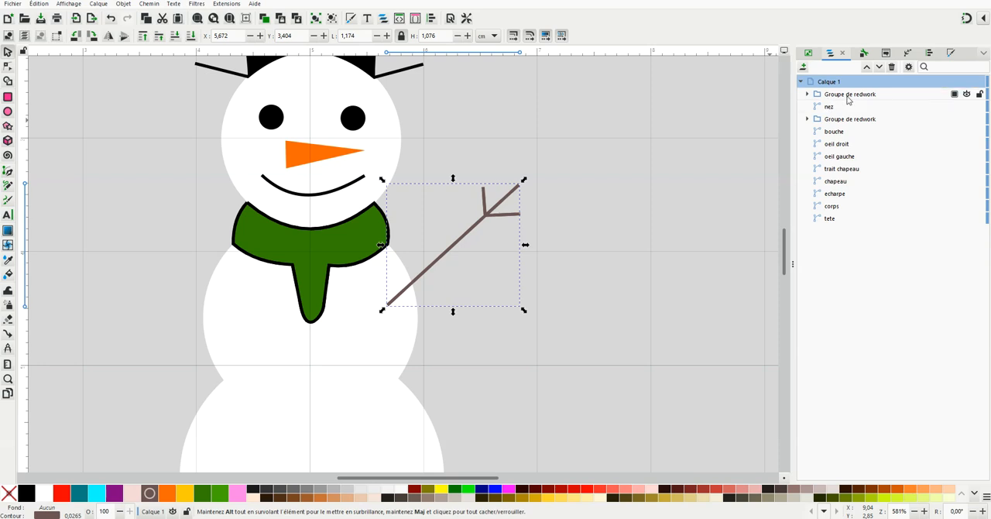
double_click(896, 95)
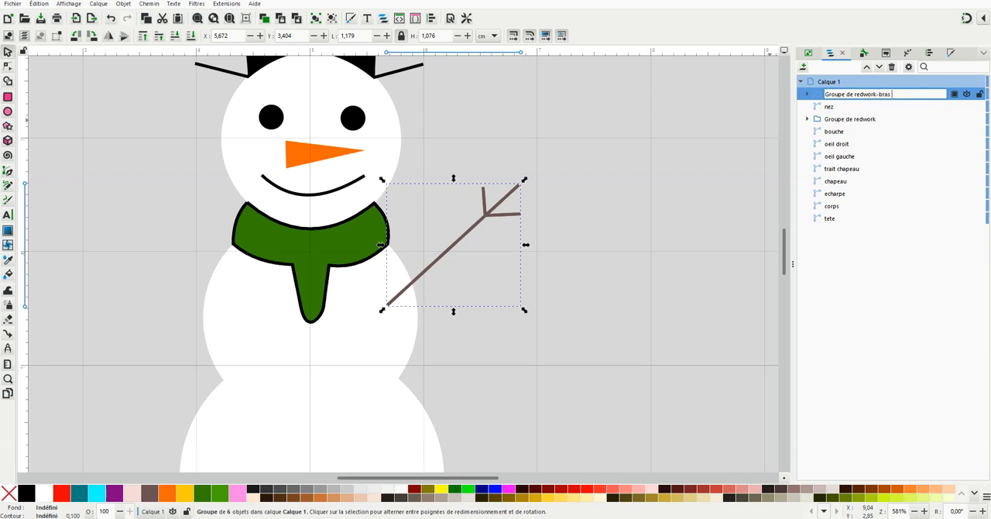
text(-bras droit)
key(Return)
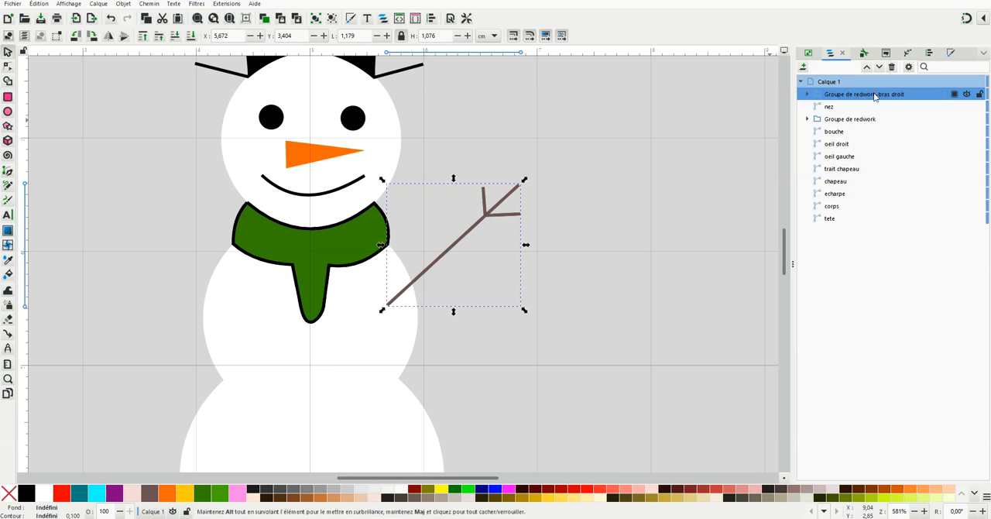
click(553, 201)
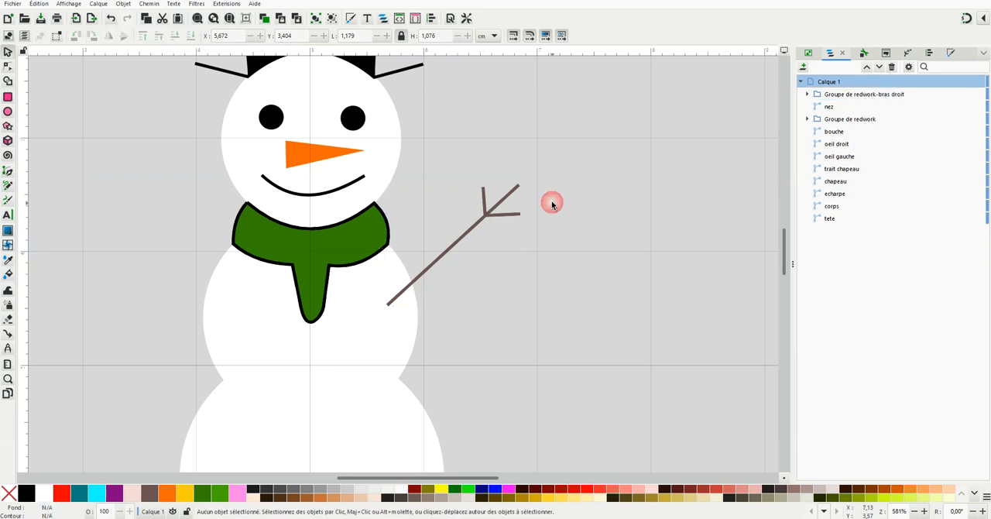
Duplicate the redwork arm group beside the snowman and flip the copy horizontally
click(486, 212)
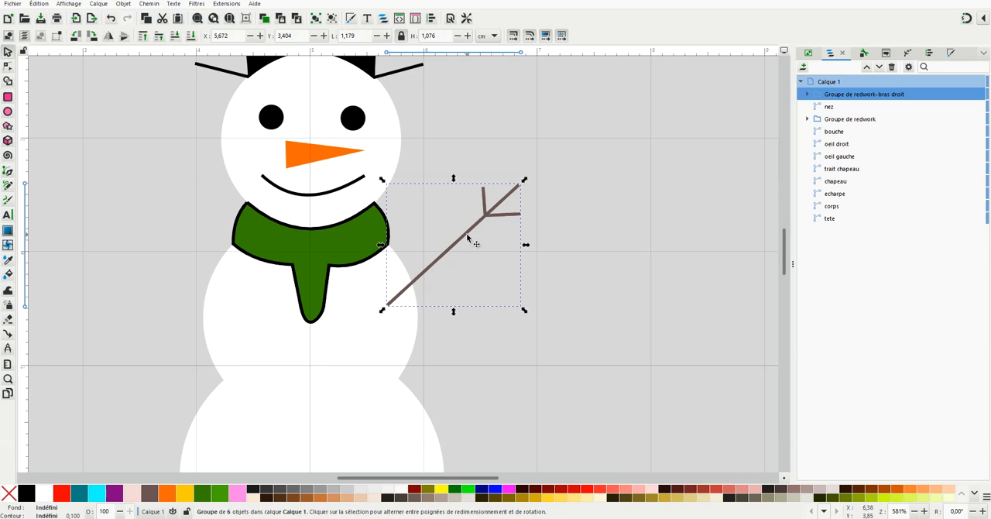
right_click(468, 237)
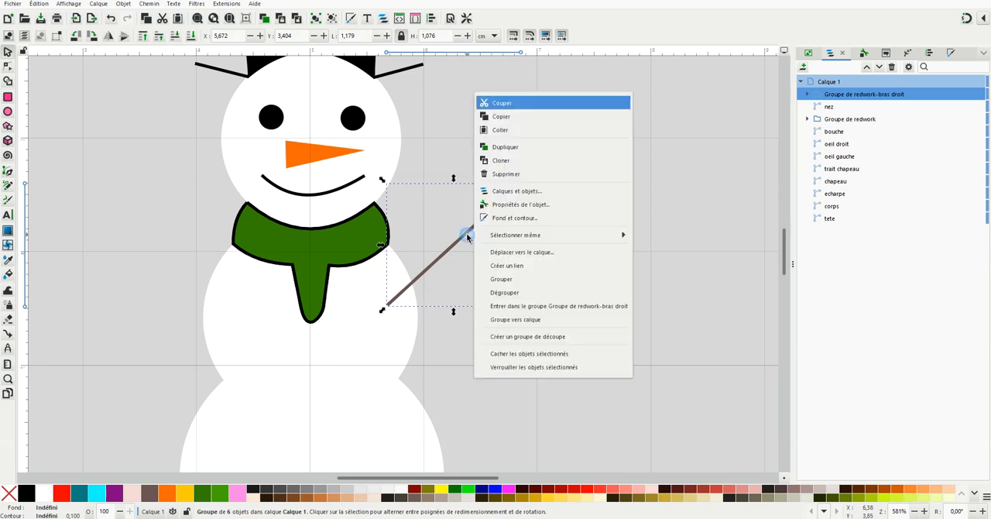
click(507, 147)
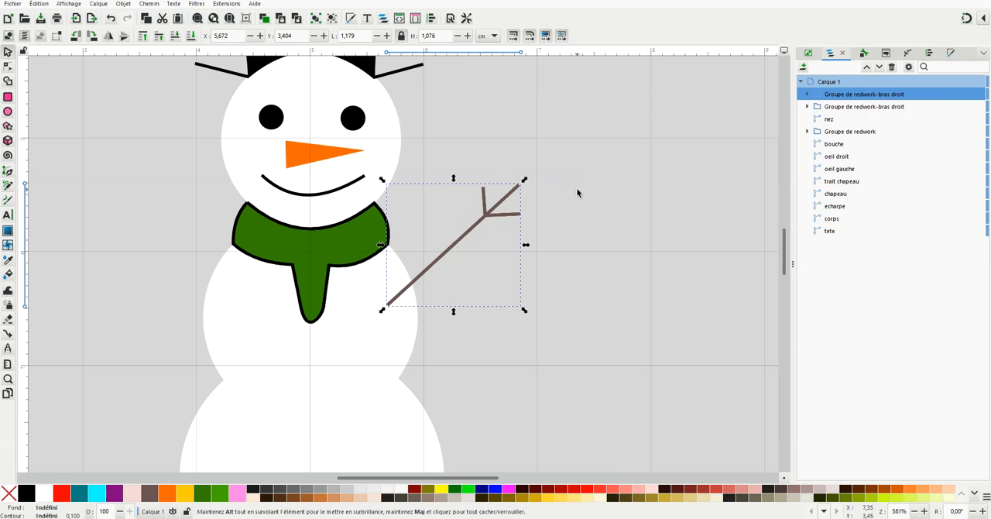
key(h)
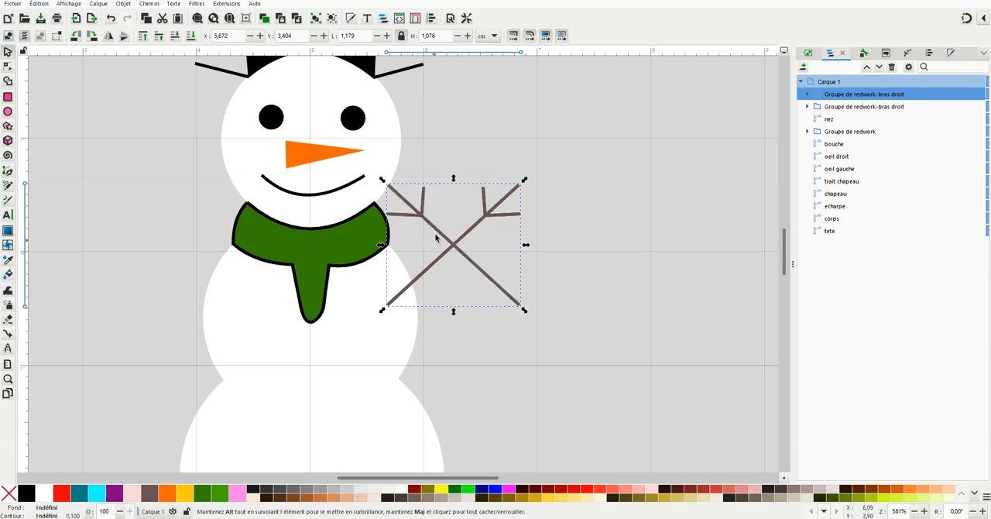
Move the flipped arm to the opposite side of the body, rotate it to a flatter slope with its end overlapping the torso, and deselect it
drag(358, 249, 133, 219)
click(169, 223)
drag(98, 165, 80, 195)
click(150, 228)
drag(155, 224, 130, 281)
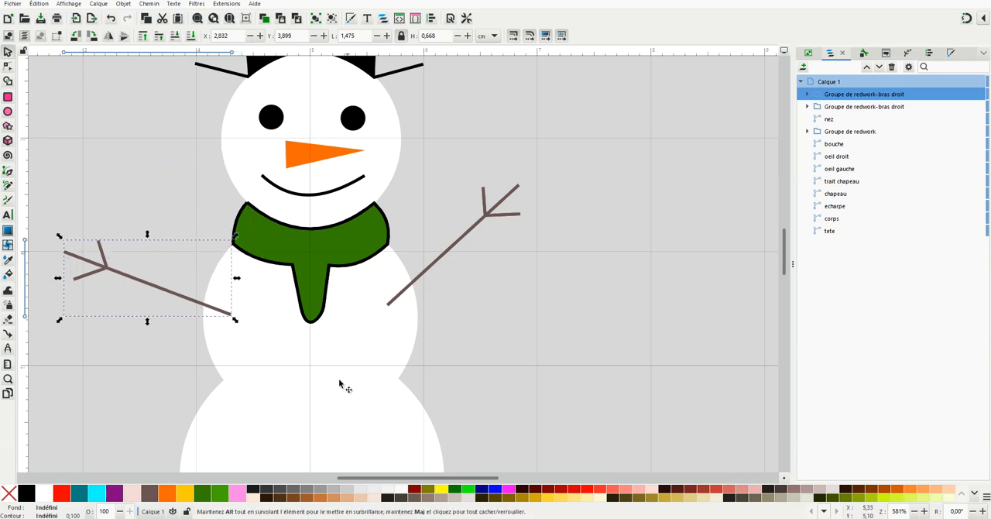
key(Escape)
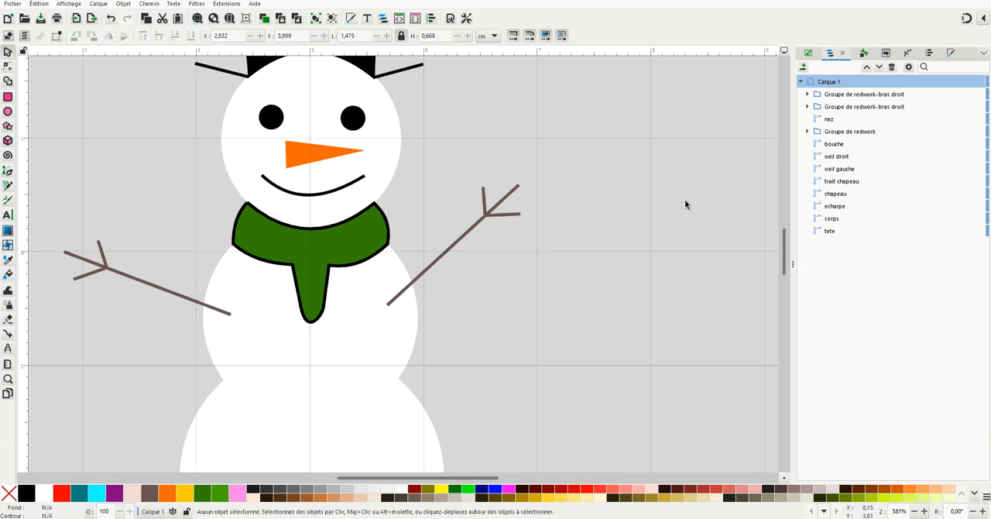
Rename the flipped copy's group as "Groupe de redwork-bras gauche" and deselect it
click(886, 96)
click(913, 94)
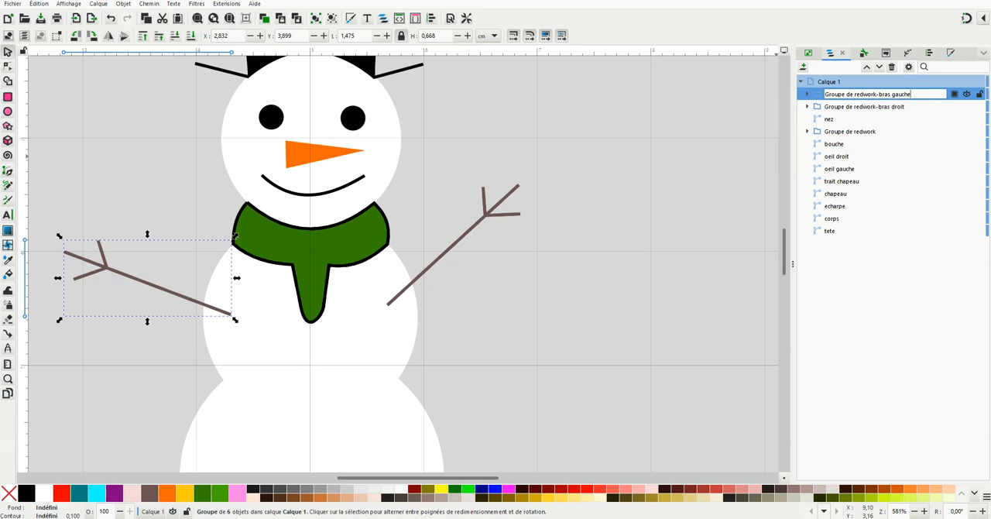
key(Return)
key(Escape)
Draw a closed four-point diamond about 0,87 × 1,0 cm with the Pen tool on the empty background left of the hat
scroll(227, 341, down, 1)
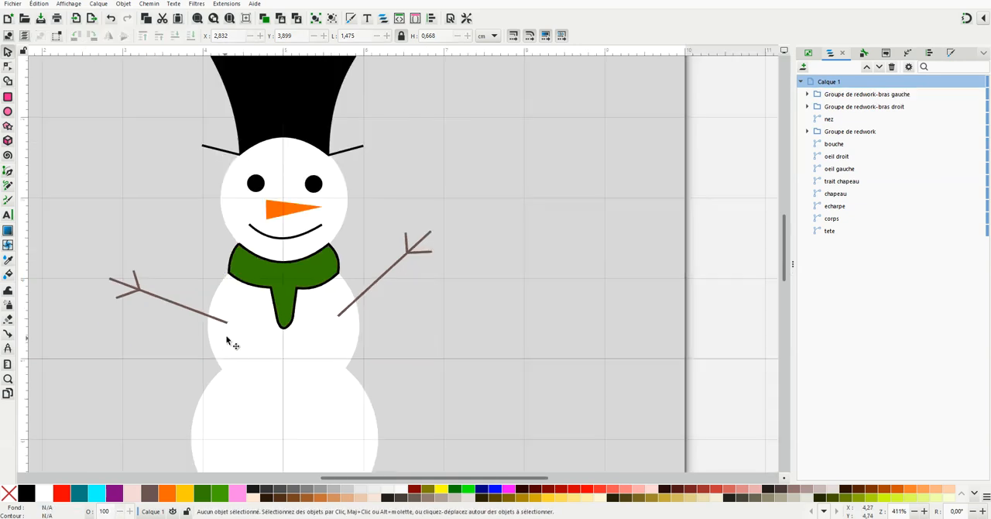
scroll(227, 340, down, 1)
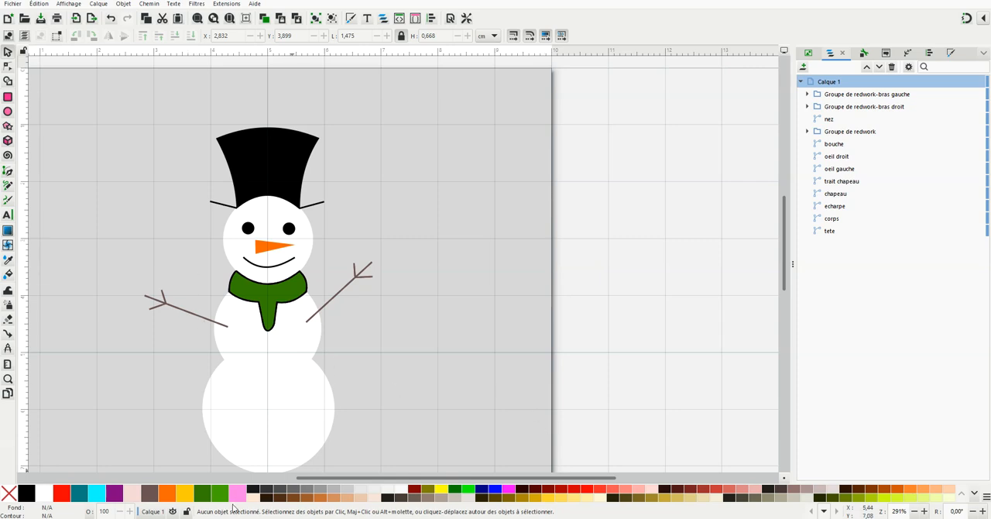
drag(317, 479, 289, 480)
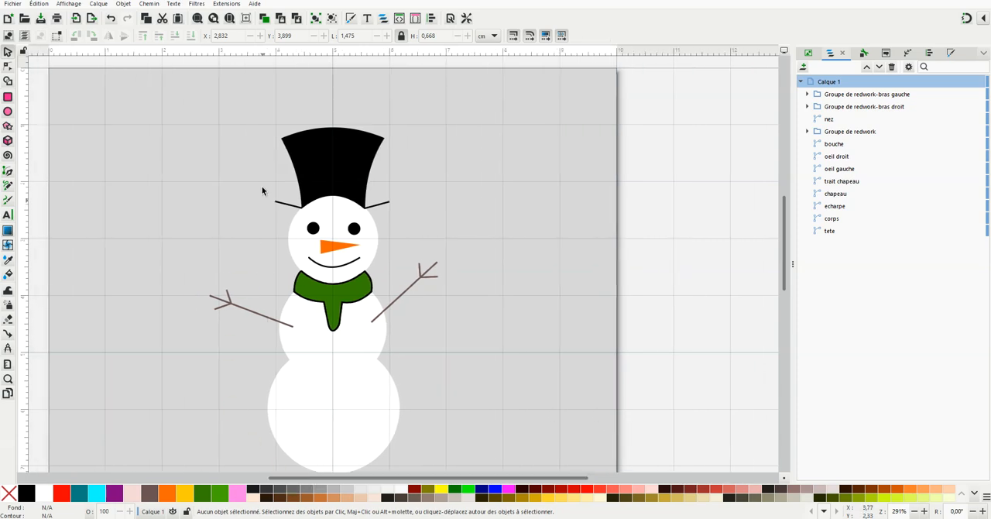
click(7, 172)
click(161, 124)
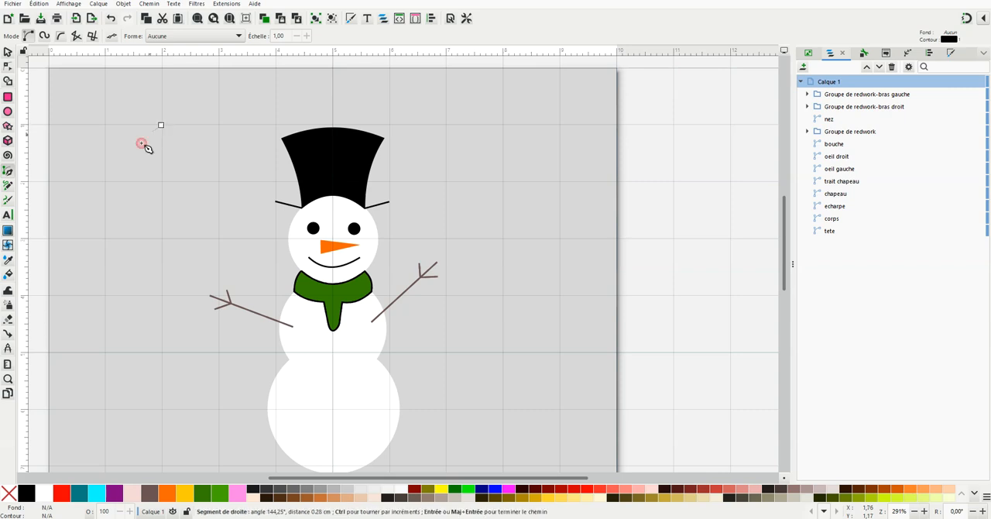
click(140, 151)
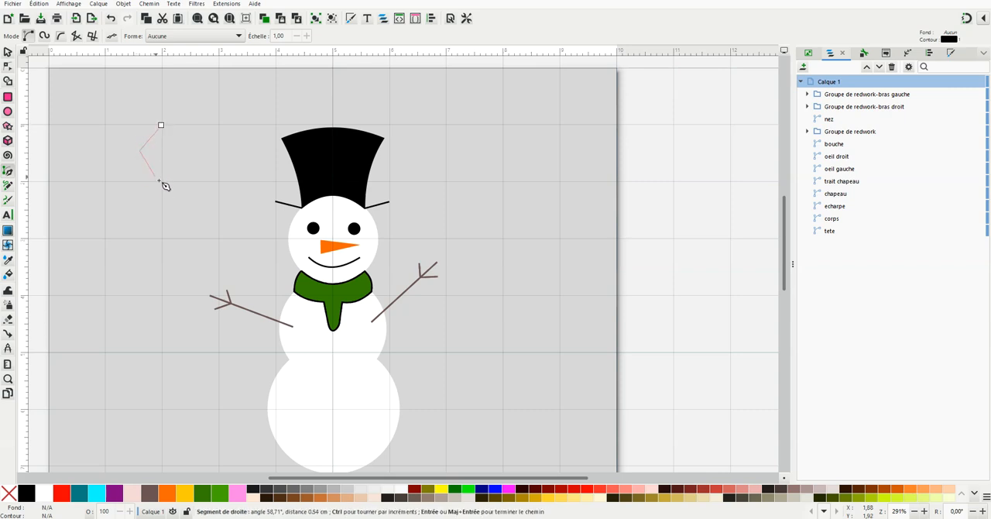
click(163, 180)
click(184, 152)
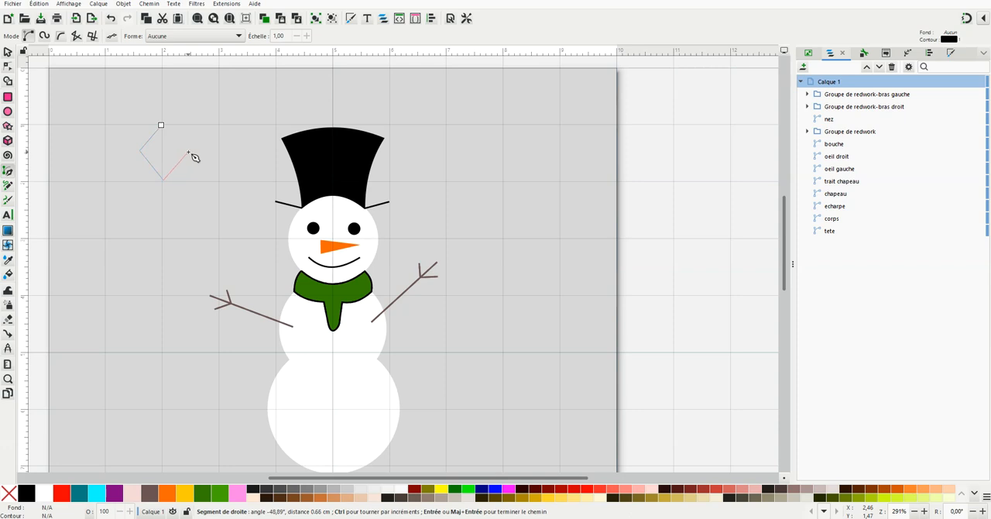
click(161, 124)
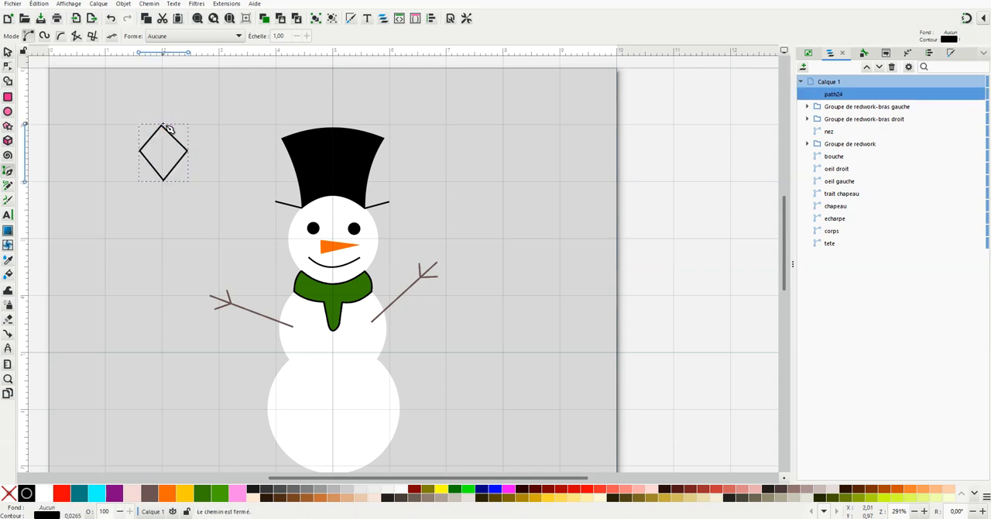
Scale the diamond down to about 0,60 × 0,69 cm
scroll(165, 159, up, 3)
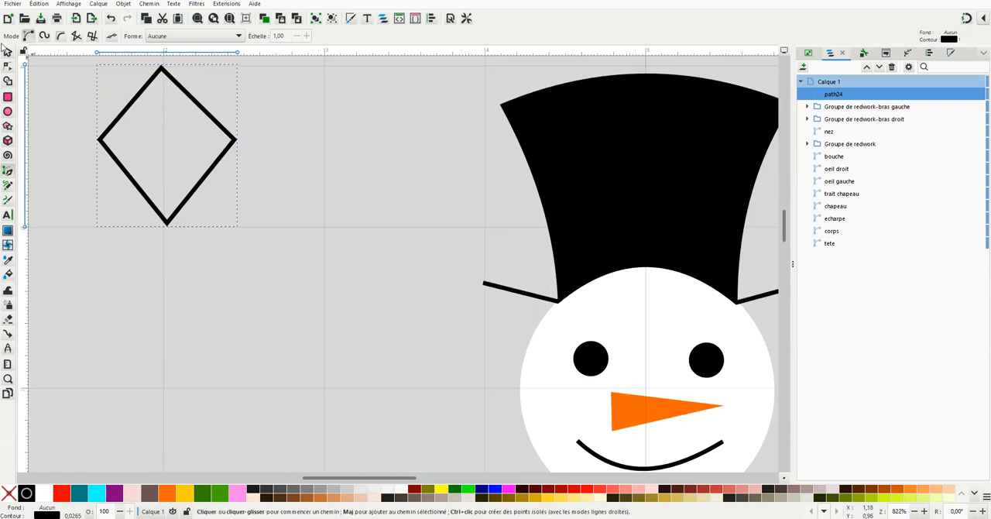
click(8, 53)
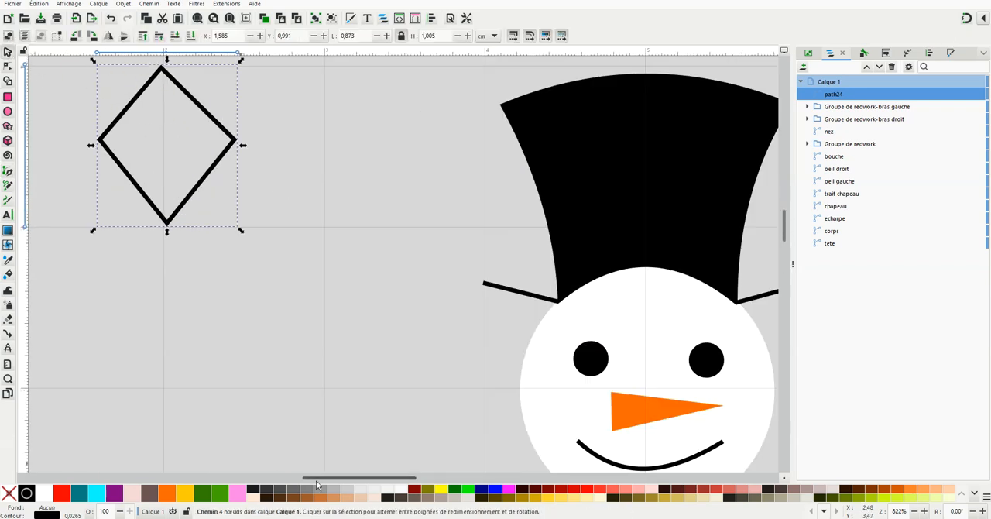
drag(321, 479, 310, 484)
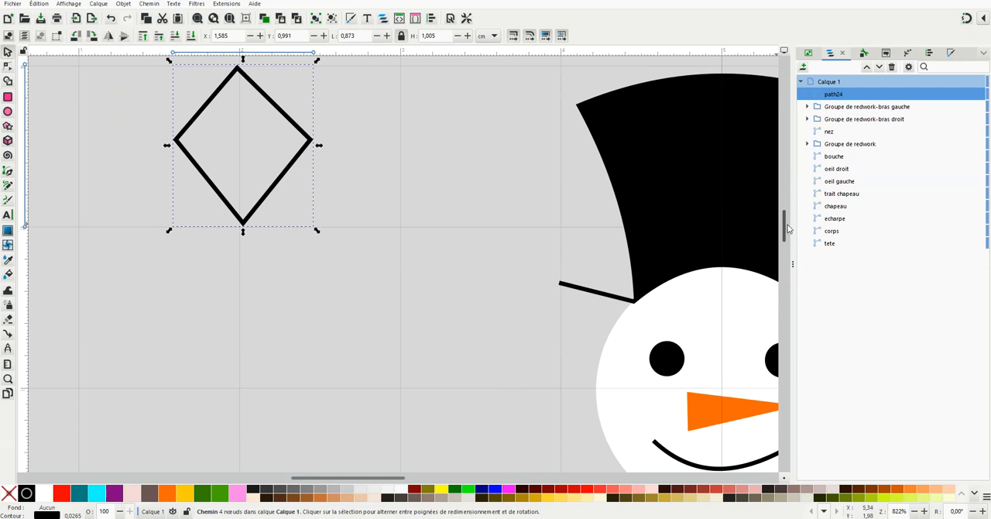
scroll(360, 181, up, 3)
drag(317, 160, 273, 211)
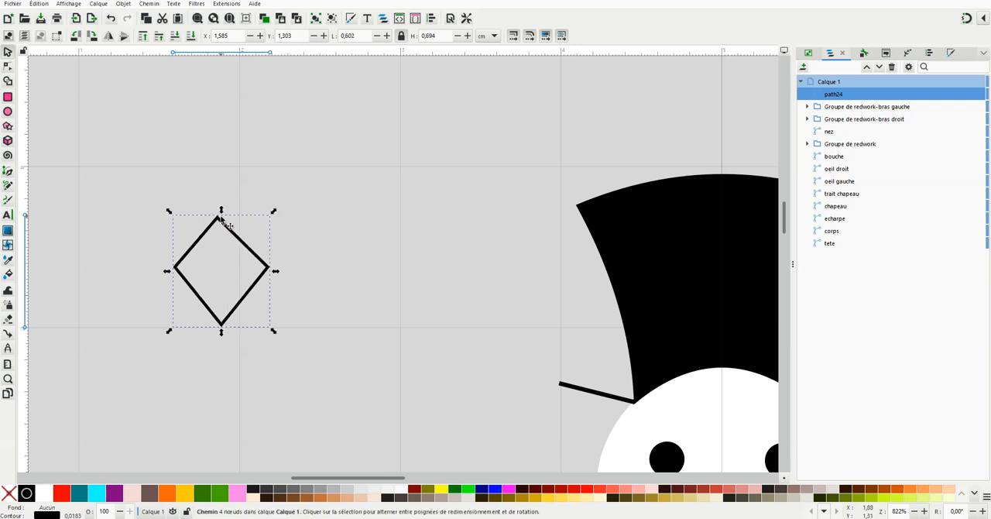
click(223, 217)
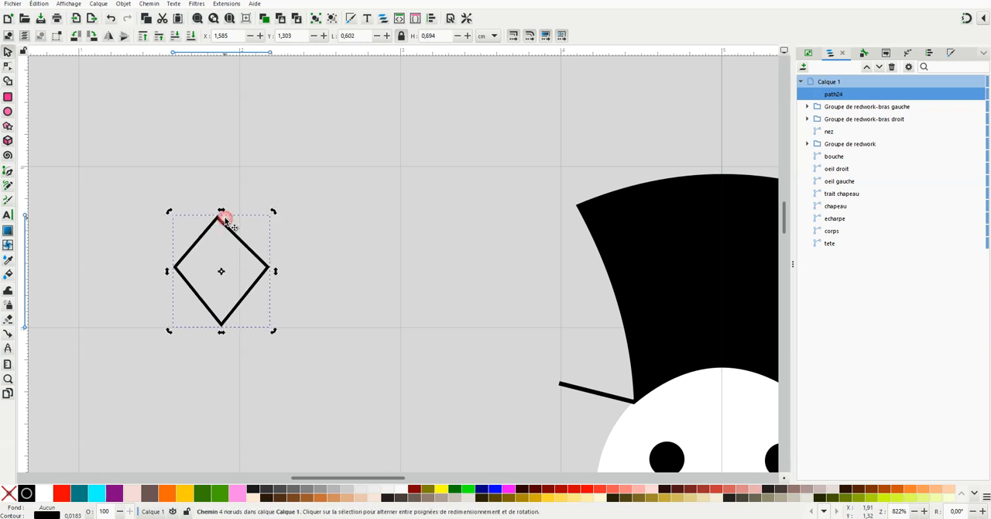
Adjust the diamond's top node and bend all four sides inward to form a four-pointed star
click(8, 67)
drag(218, 219, 220, 216)
drag(248, 245, 205, 245)
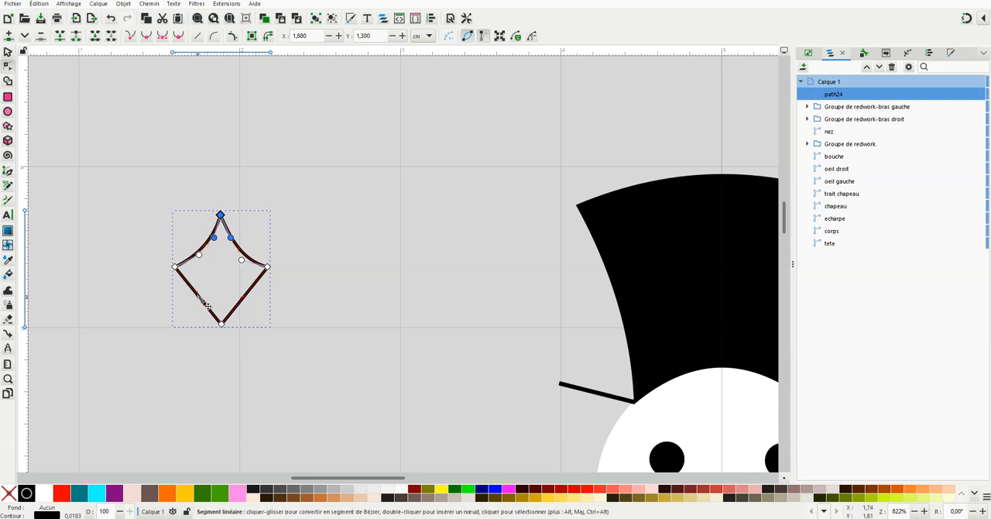
drag(200, 298, 239, 294)
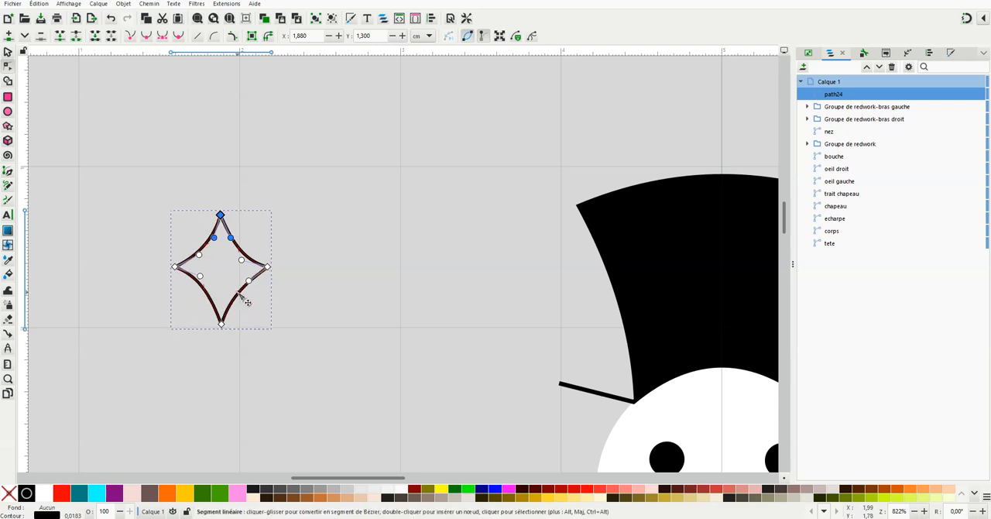
Give the star a flat white fill and remove its stroke
click(952, 53)
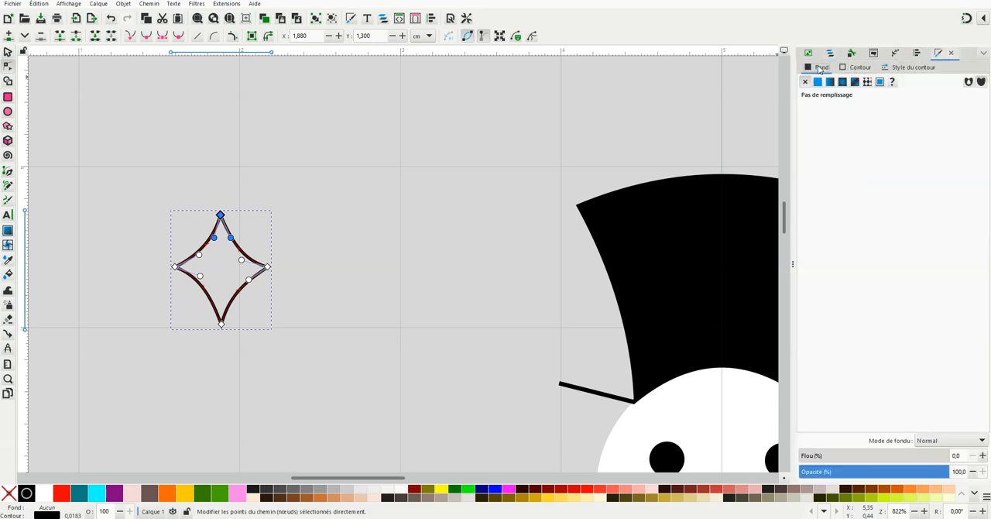
click(818, 82)
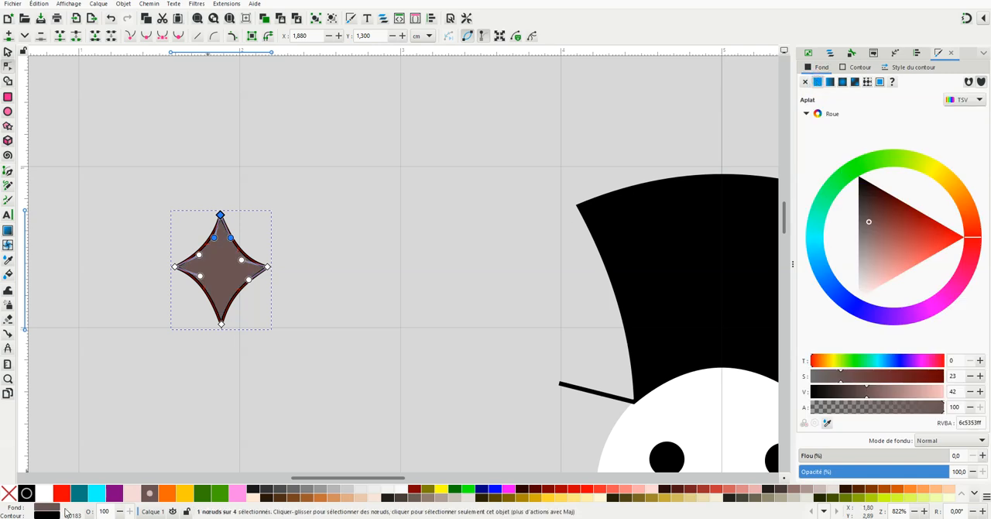
right_click(44, 495)
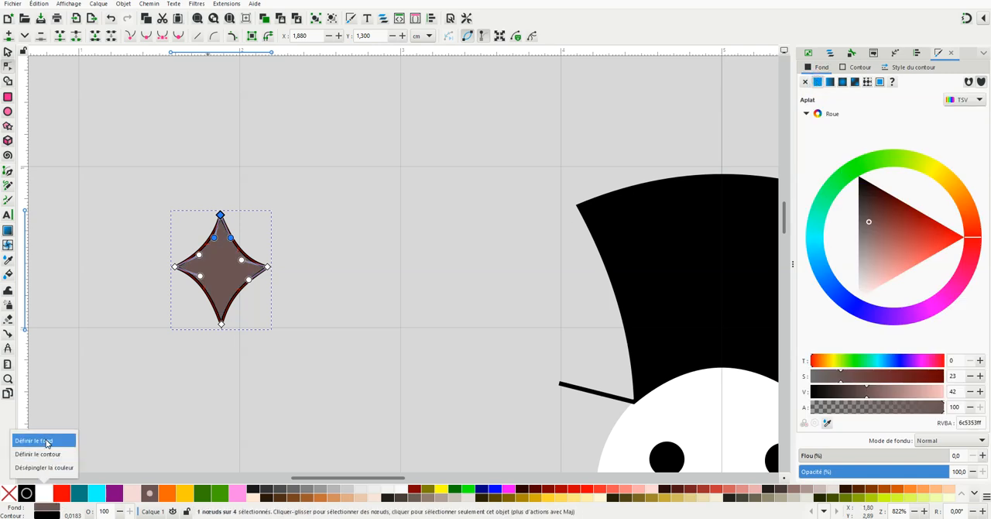
click(48, 443)
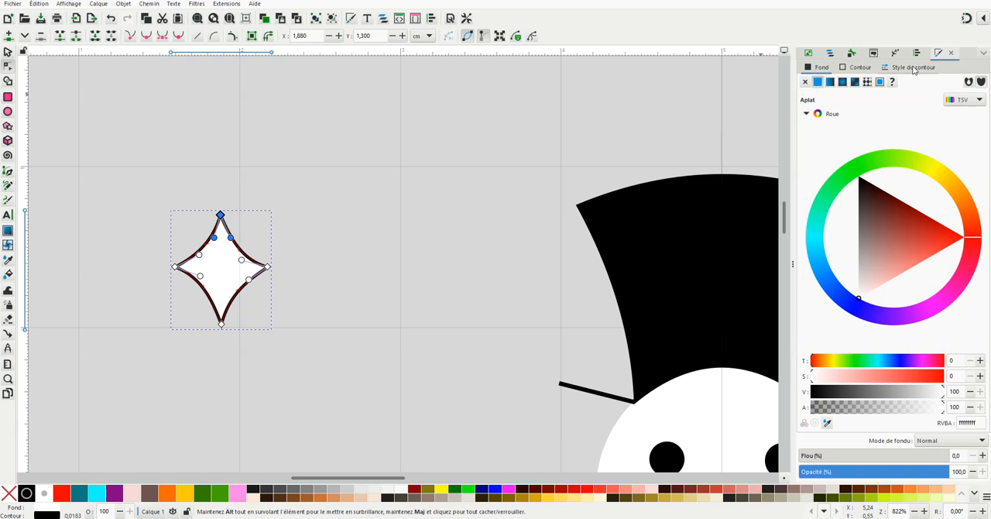
click(858, 68)
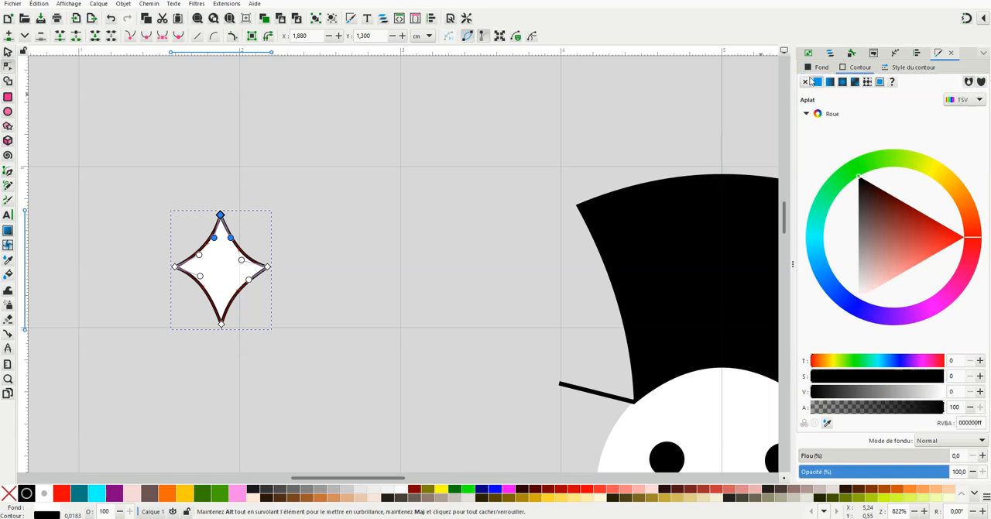
click(806, 82)
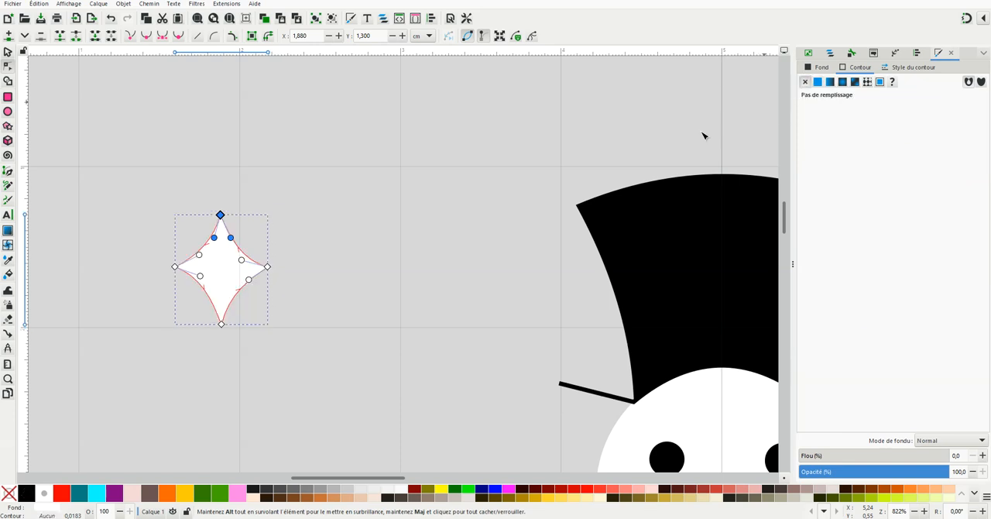
click(7, 53)
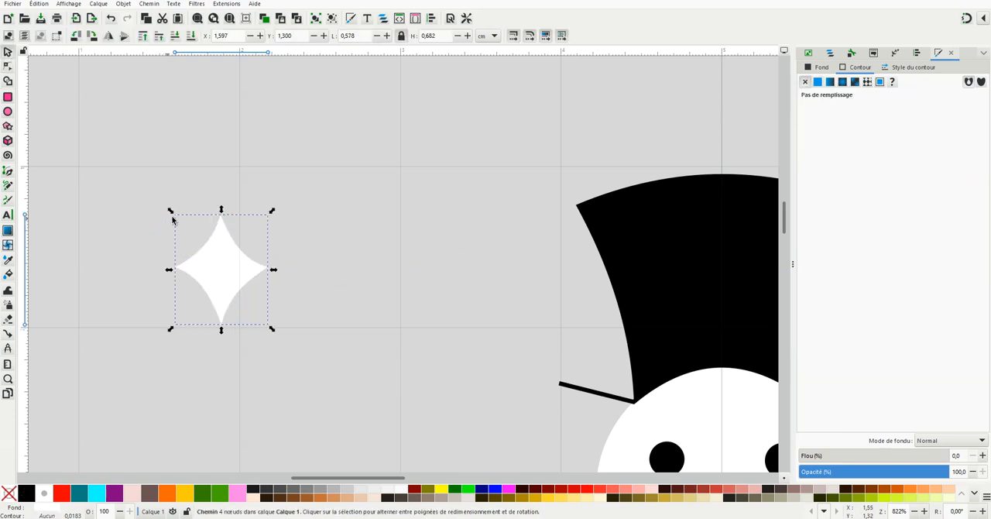
Duplicate the white star and place the copy below the original at about X 1,1, Y 2,9 cm
scroll(520, 384, down, 4)
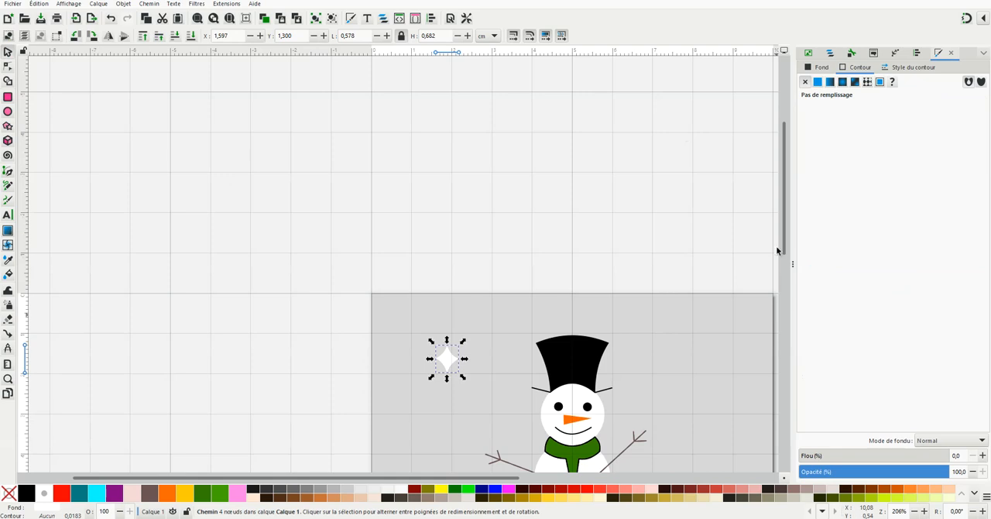
drag(784, 248, 783, 316)
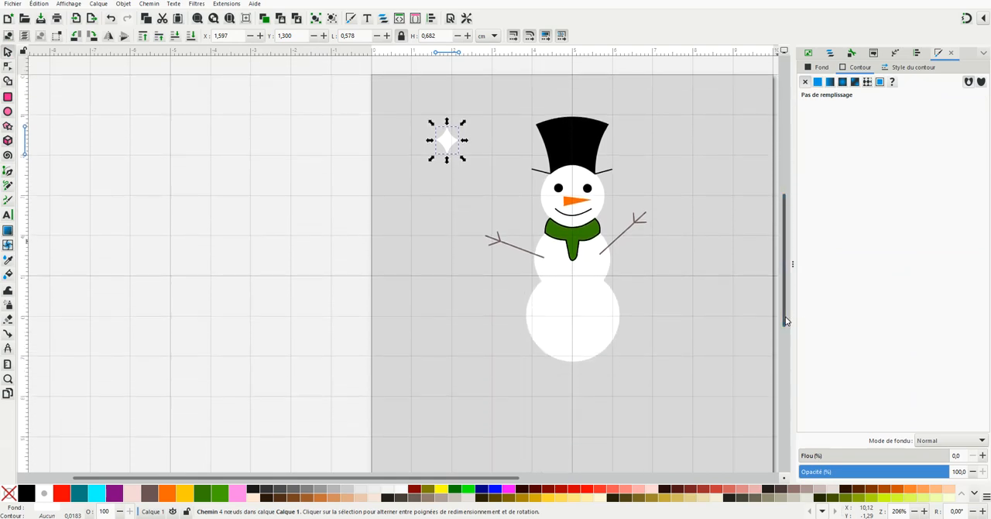
drag(492, 477, 590, 477)
scroll(386, 203, down, 1)
click(319, 161)
right_click(318, 160)
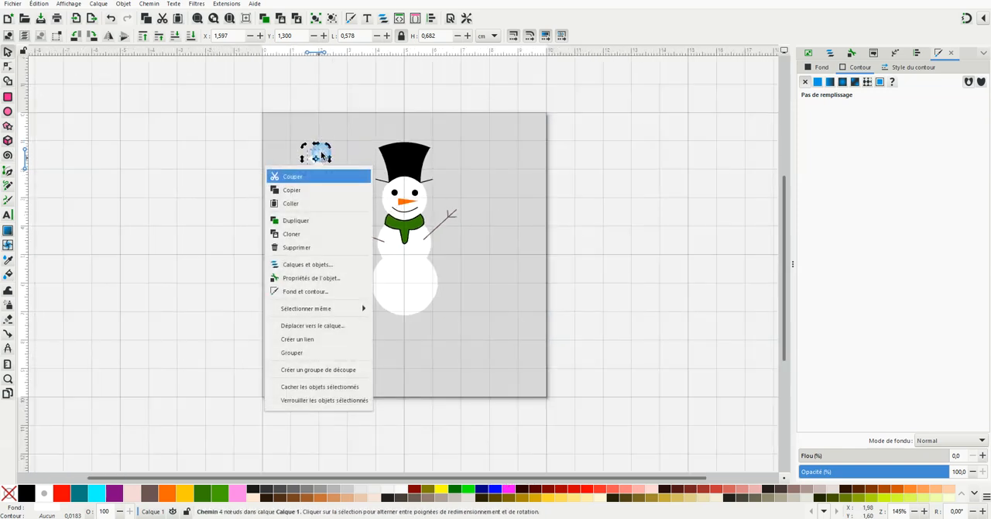
click(307, 224)
drag(319, 167, 301, 212)
Duplicate the second star and place the copy below it at about X 0,85, Y 4,43 cm
click(301, 211)
right_click(302, 211)
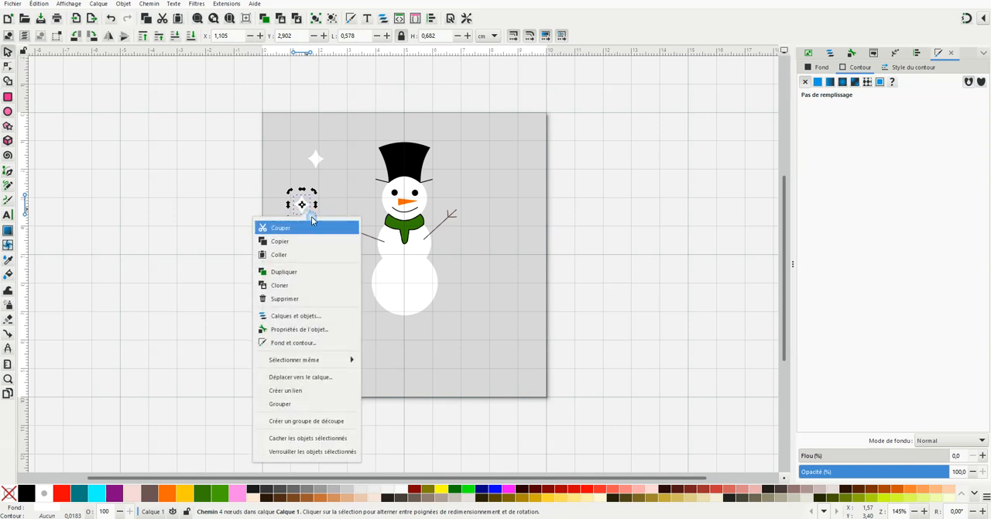
click(307, 271)
drag(331, 253, 336, 259)
drag(303, 212, 297, 258)
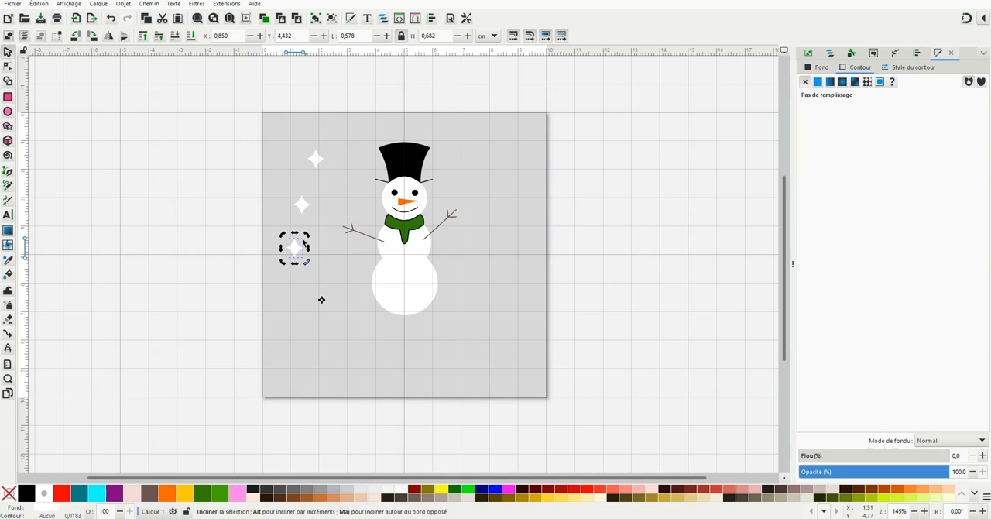
Duplicate the lowest star and place the copy beside the snowman's head at about X 2,98, Y 2,59 cm
right_click(299, 251)
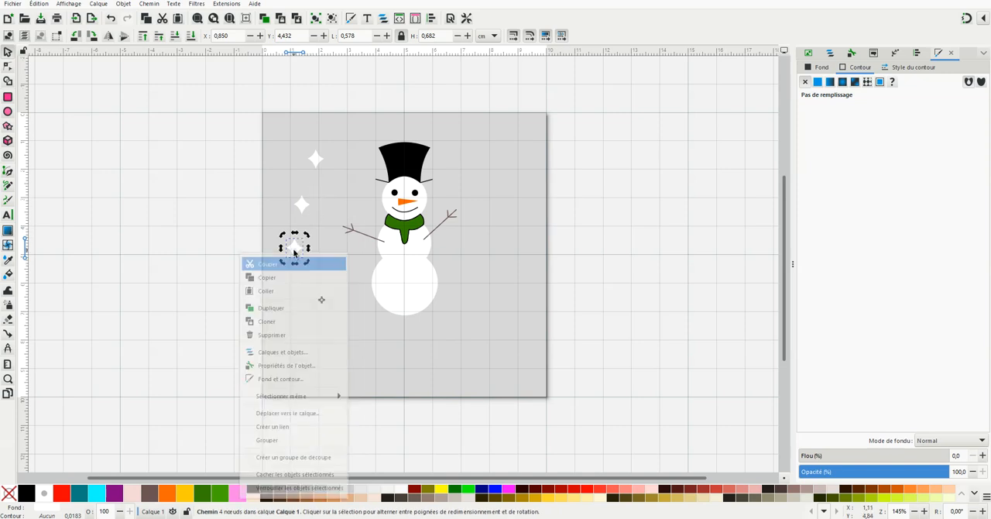
click(288, 313)
drag(302, 253, 367, 199)
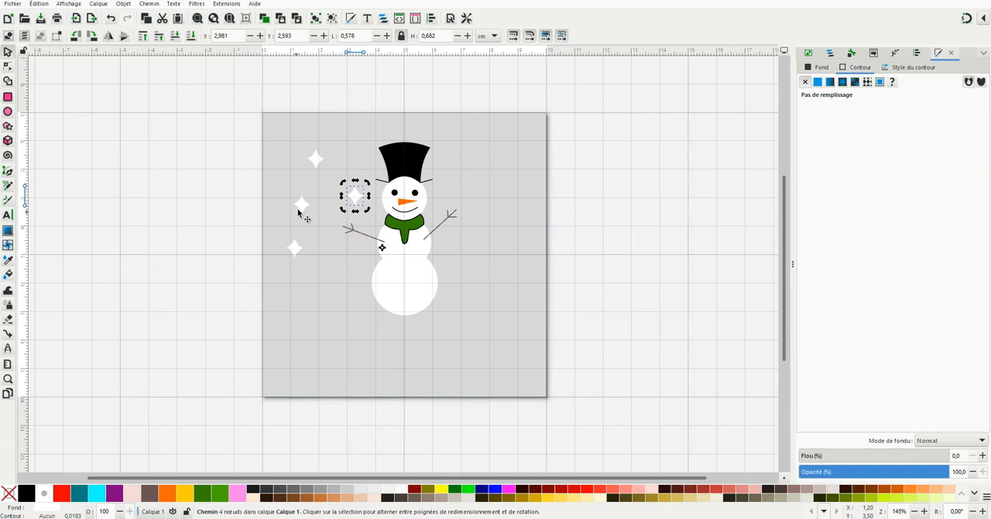
click(331, 270)
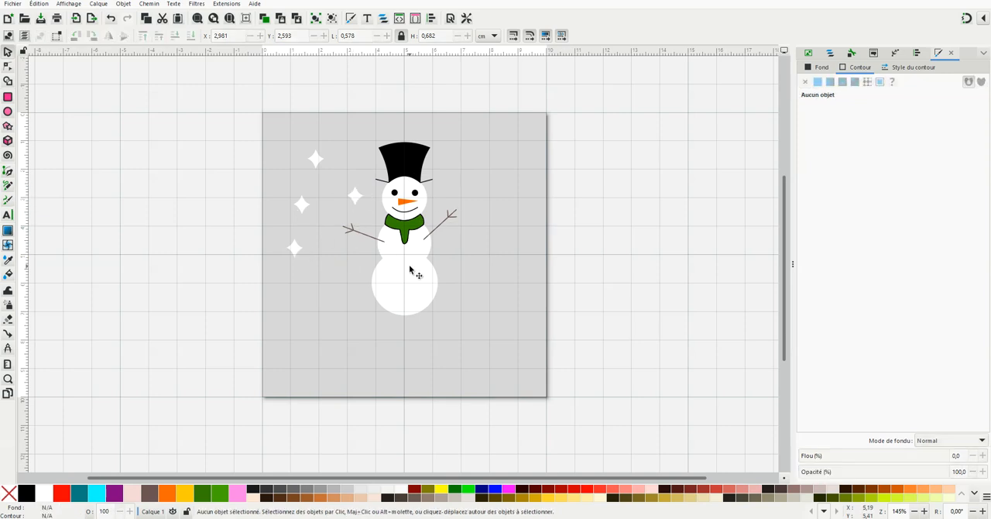
Move the snowman and all four stars together to about X 0,81, Y 1,83 cm, centring the snowman on the page
scroll(389, 202, up, 1)
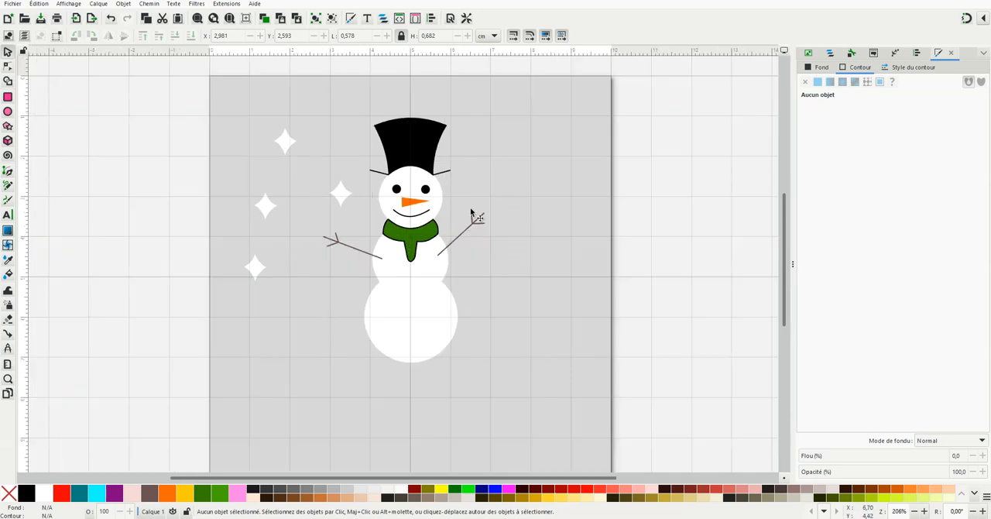
scroll(475, 270, down, 1)
drag(277, 112, 473, 339)
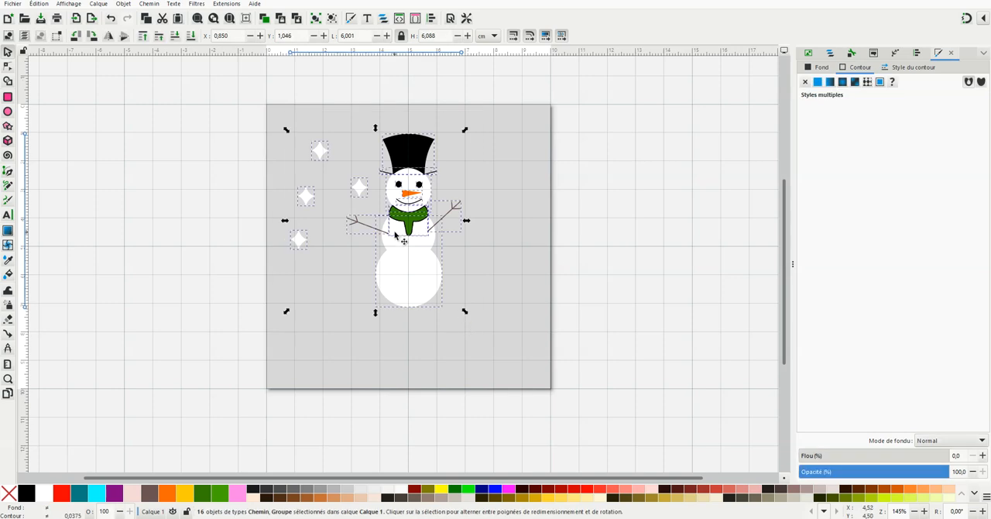
drag(394, 279, 419, 302)
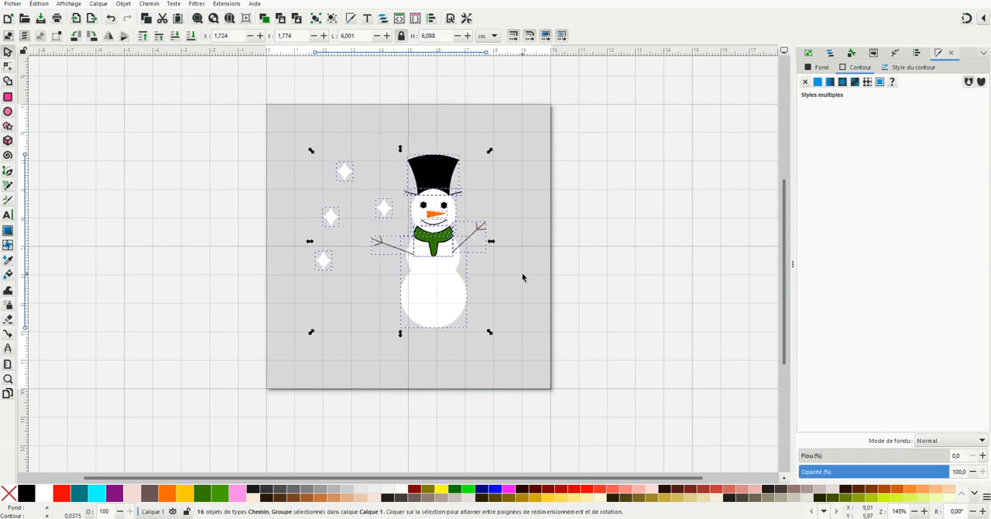
click(522, 278)
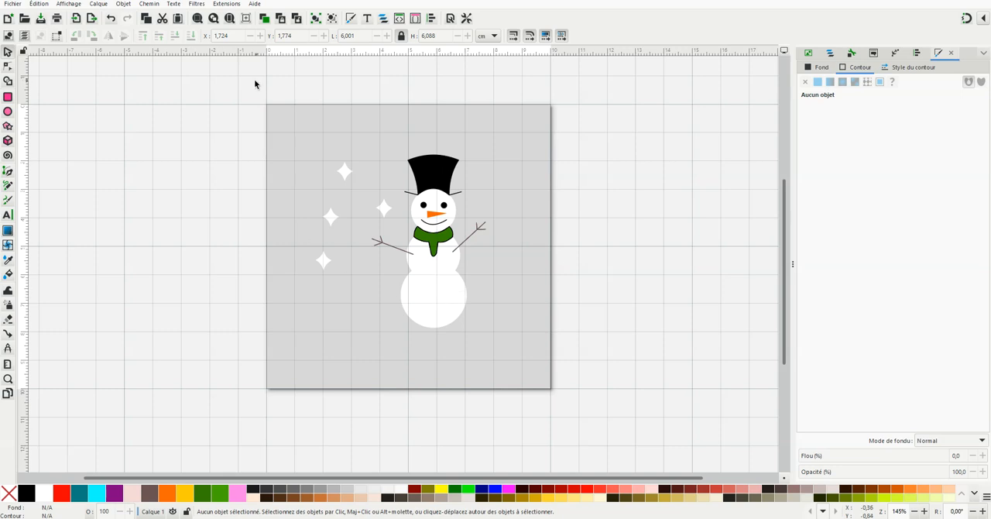
drag(299, 140, 420, 316)
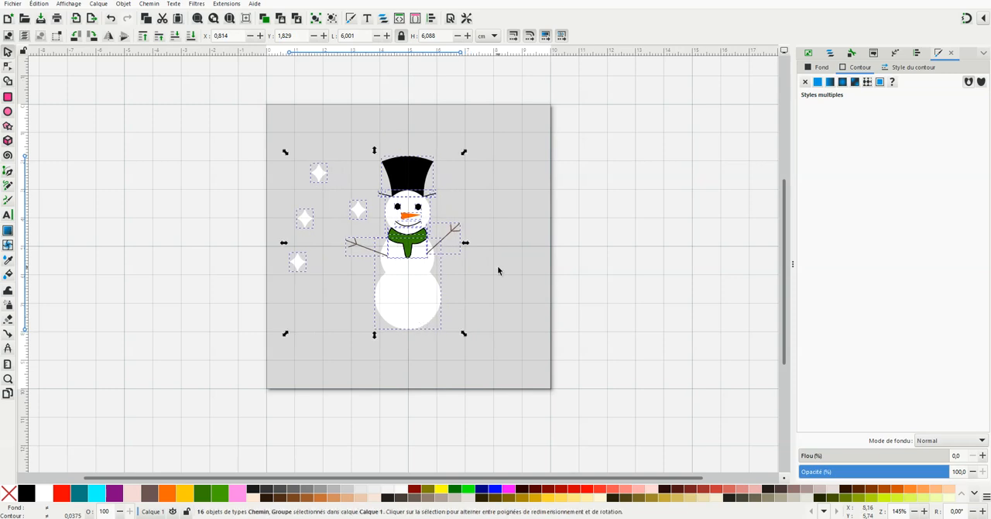
click(289, 155)
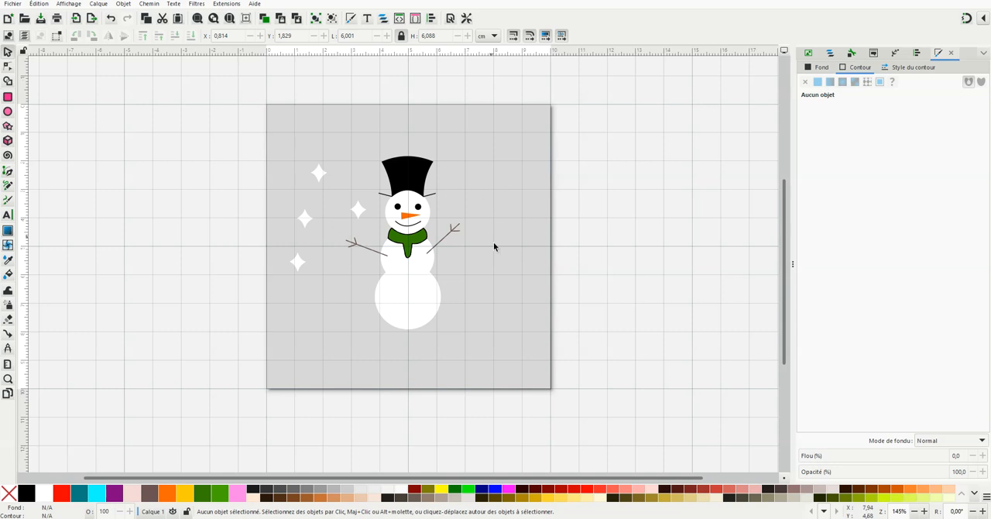
Duplicate the four stars to the other side of the snowman at about X 6,82, Y 2,07 cm and flip the copies horizontally
drag(278, 152, 367, 275)
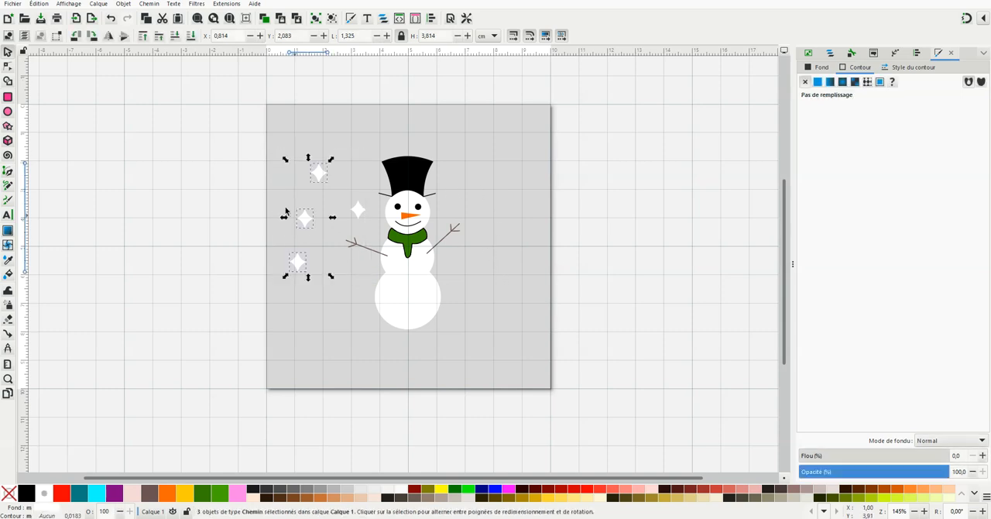
click(266, 137)
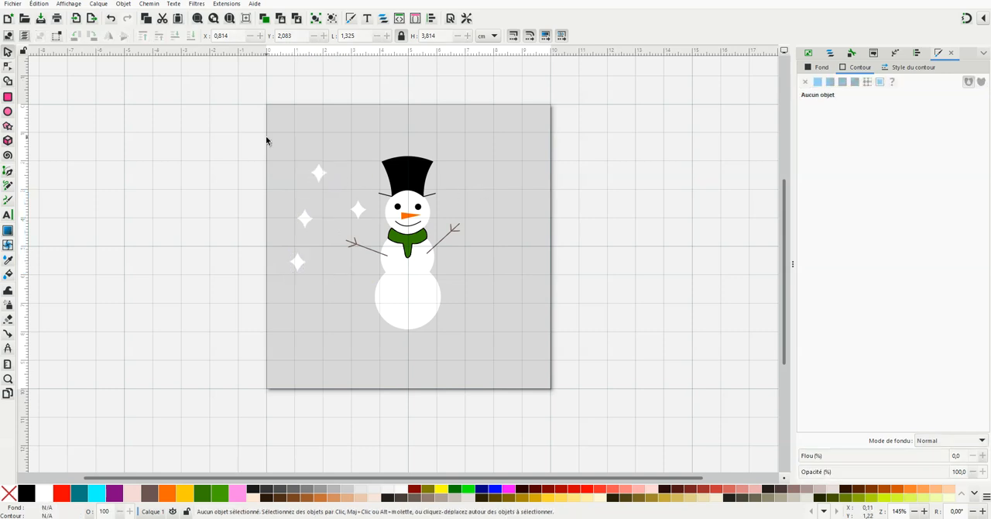
drag(272, 142, 370, 275)
right_click(322, 181)
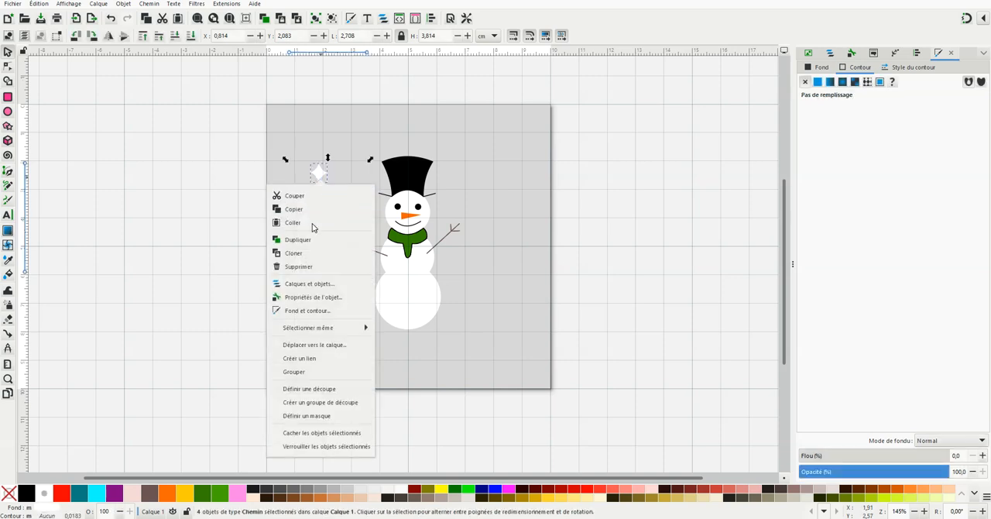
click(308, 242)
drag(325, 177, 496, 175)
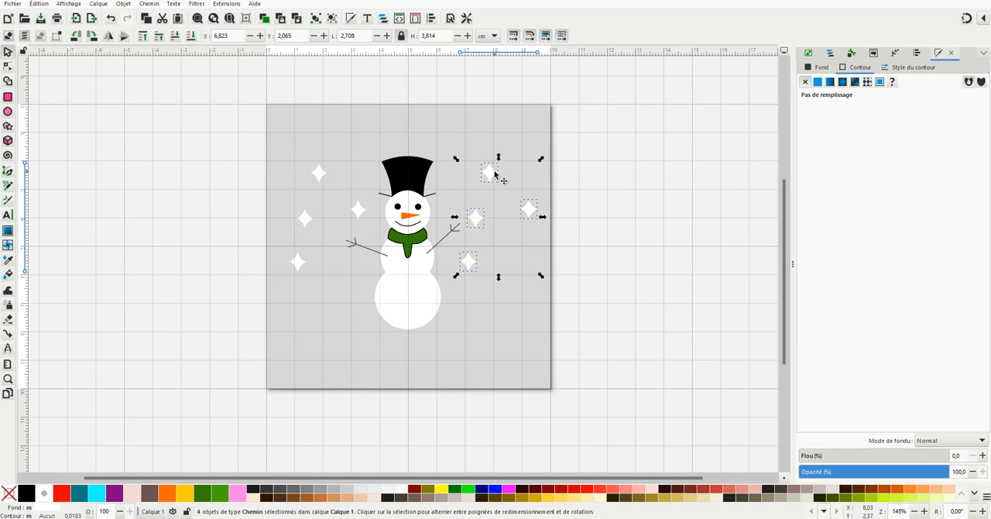
key(h)
click(472, 143)
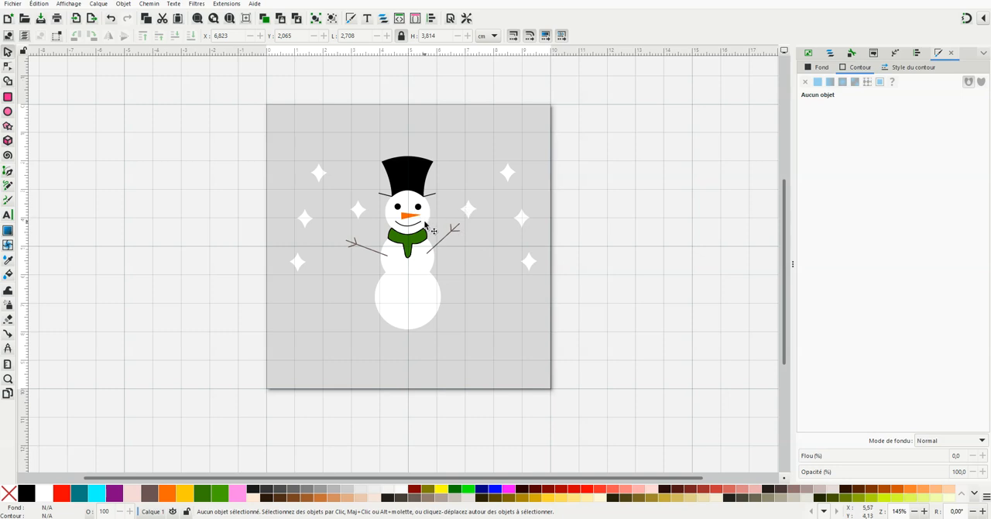
scroll(425, 223, up, 1)
scroll(415, 195, down, 1)
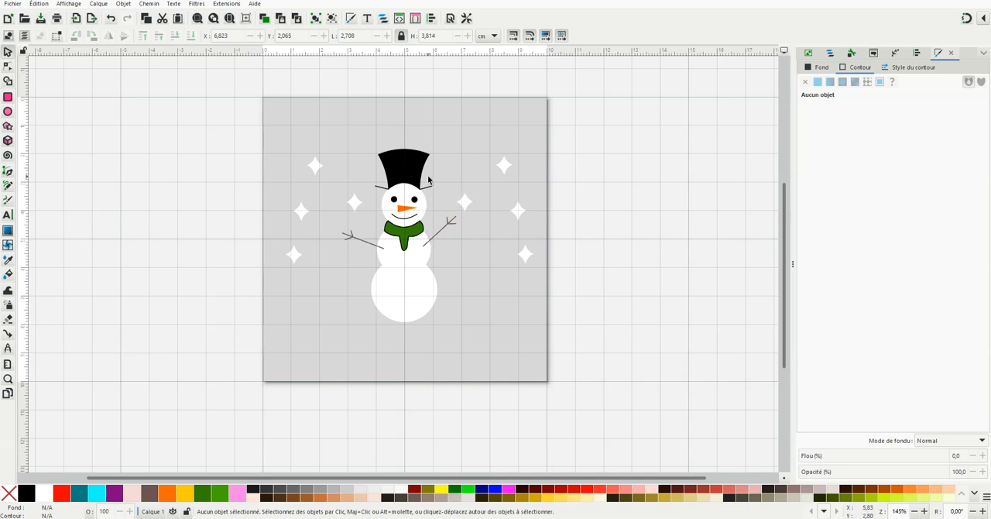
scroll(411, 181, up, 1)
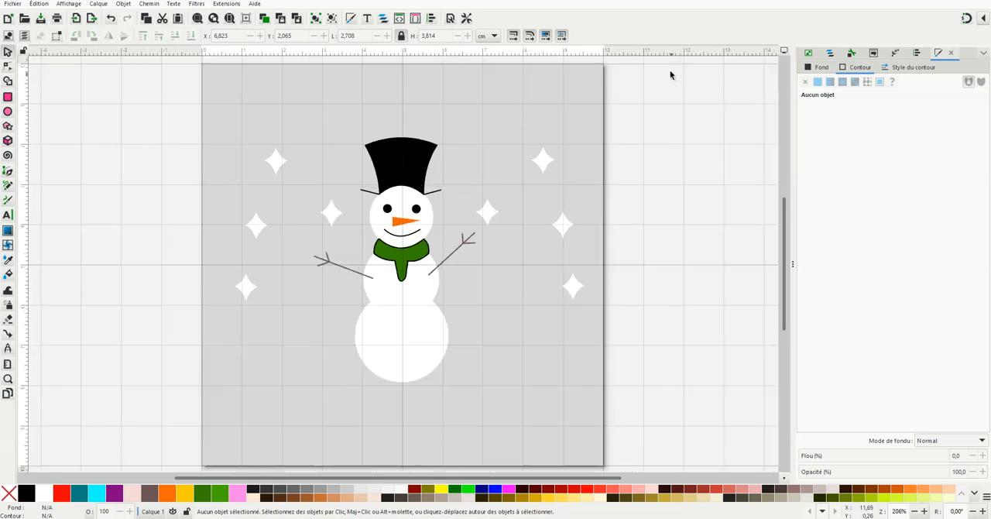